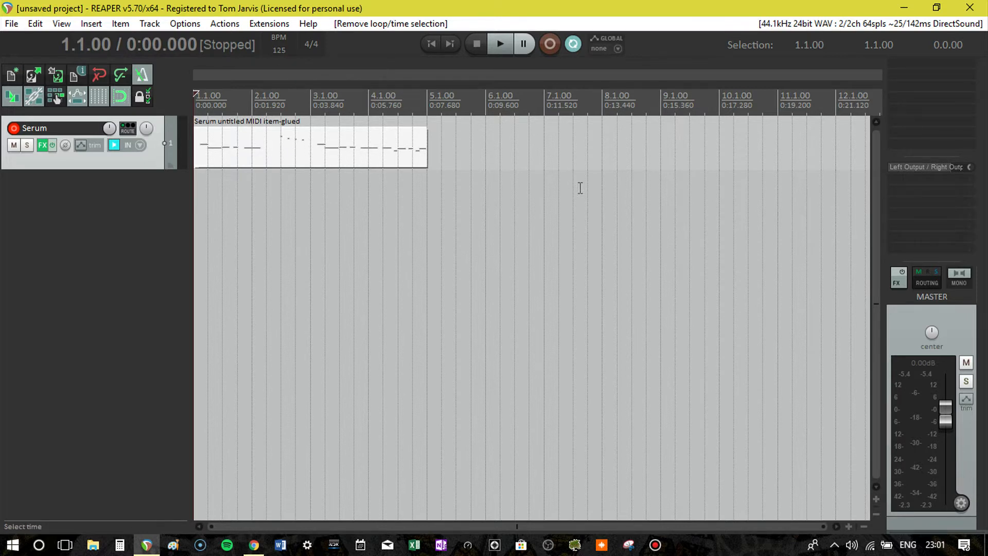
- Play the Serum track's MIDI item to hear the starting sound and stop playback
key(space)
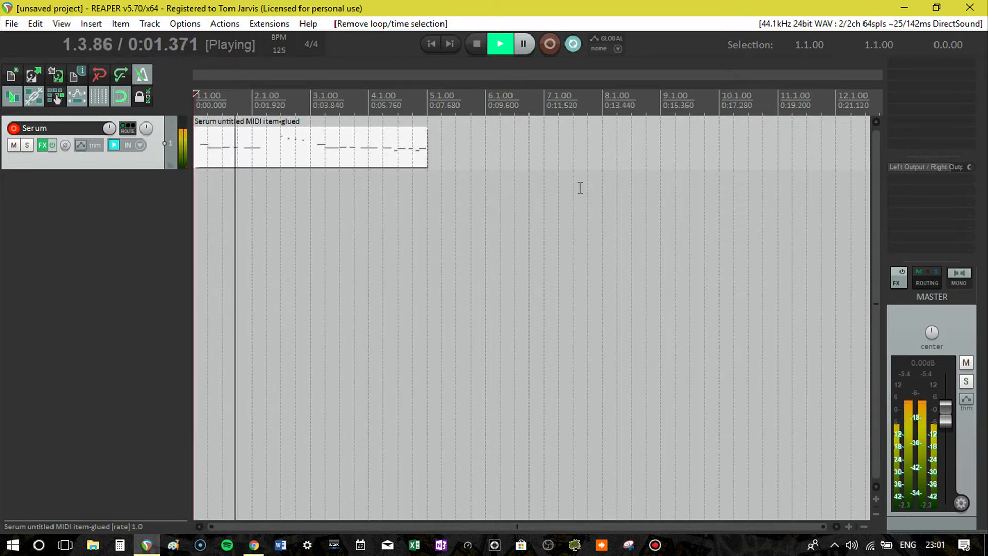
key(space)
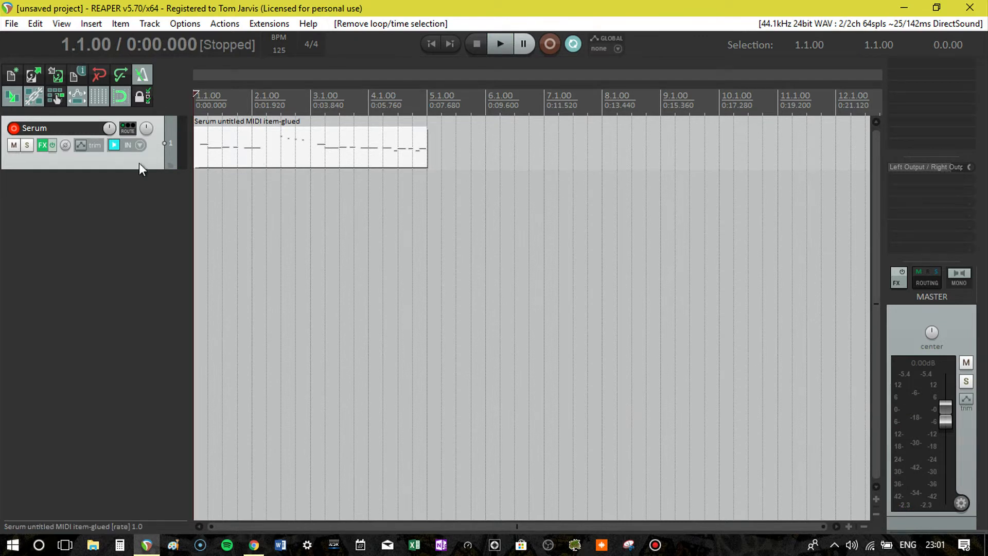
- Open the Serum plugin on the track and load the Analog_BD_Sin wavetable into oscillator A
click(43, 149)
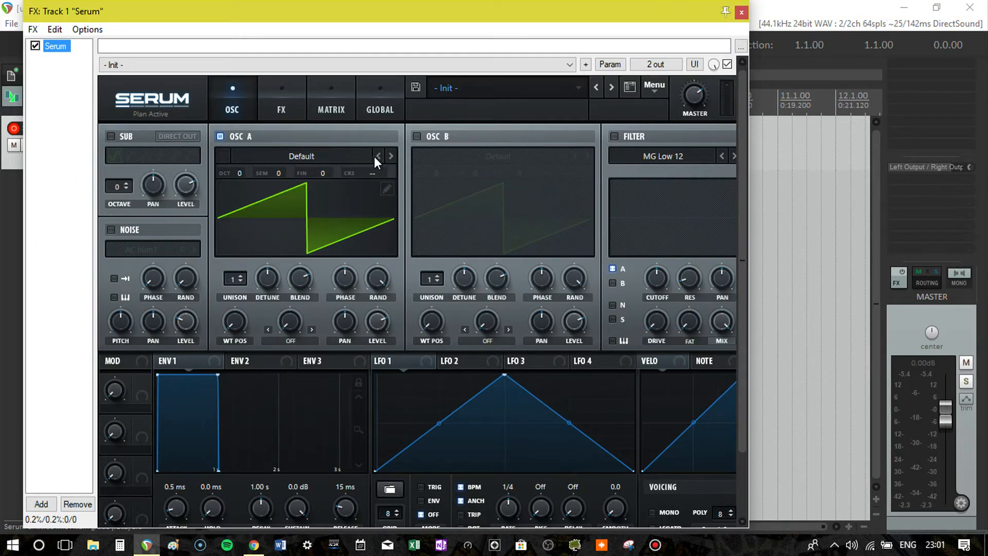
click(390, 156)
click(391, 156)
click(390, 157)
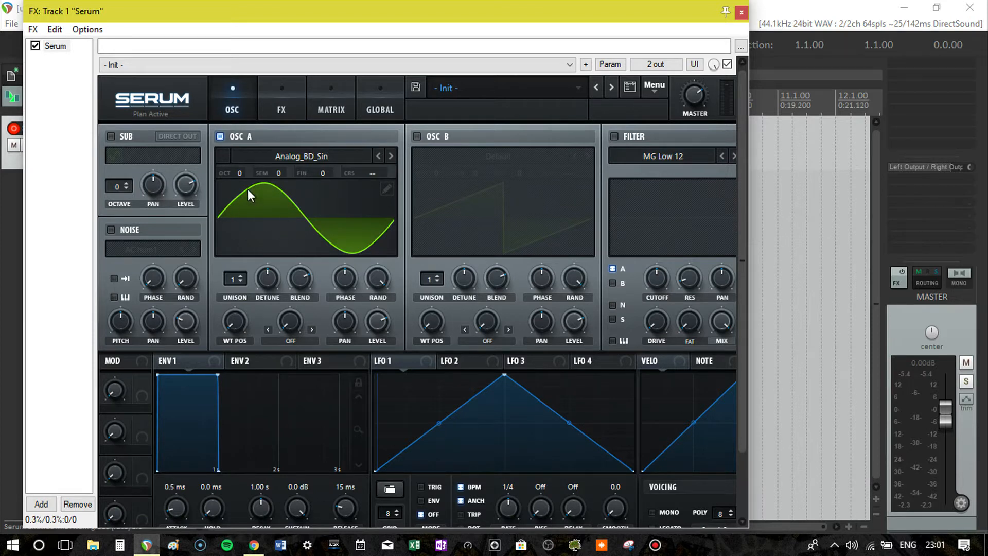
- Start playback and raise oscillator A's wavetable position partway to thicken the sine wave
drag(235, 322, 251, 345)
drag(261, 20, 325, 22)
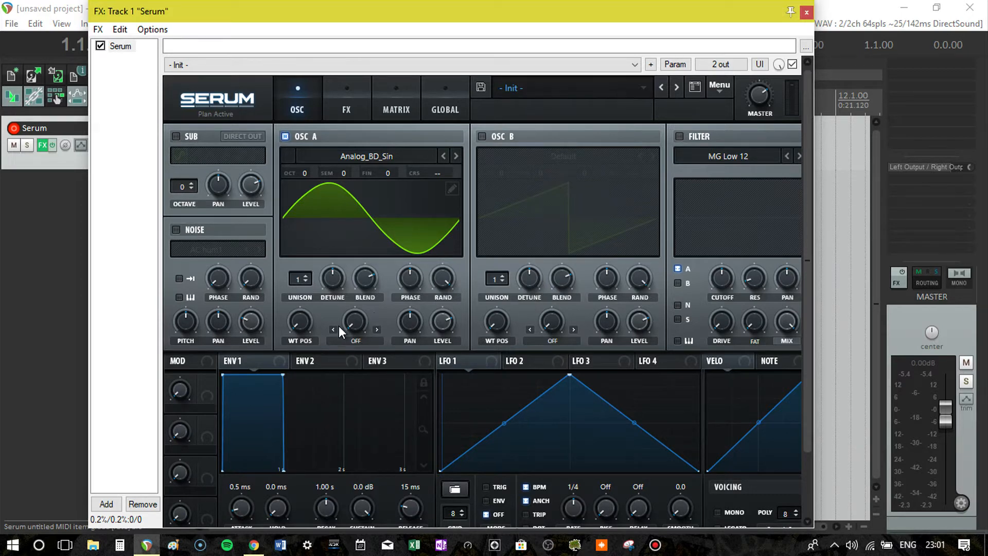
key(space)
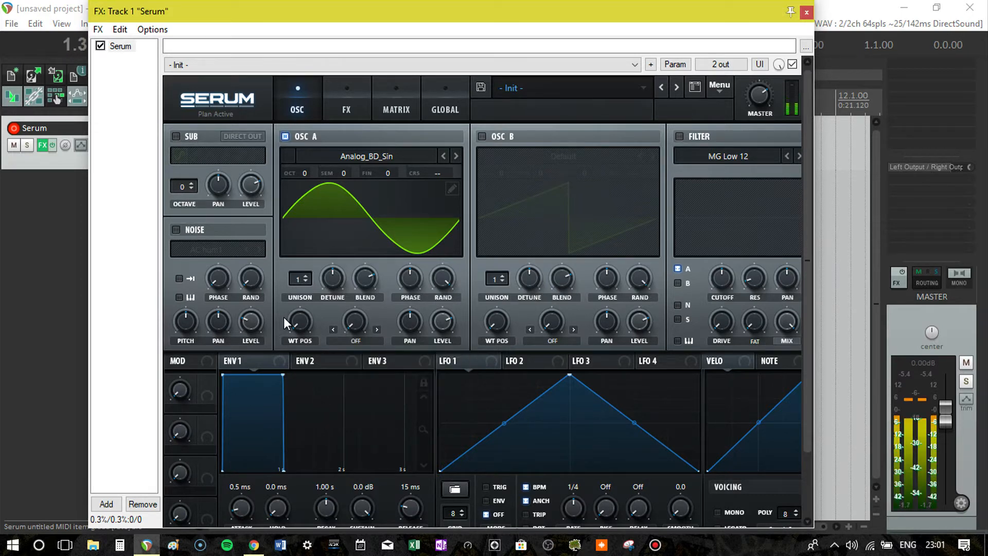
drag(305, 328, 326, 242)
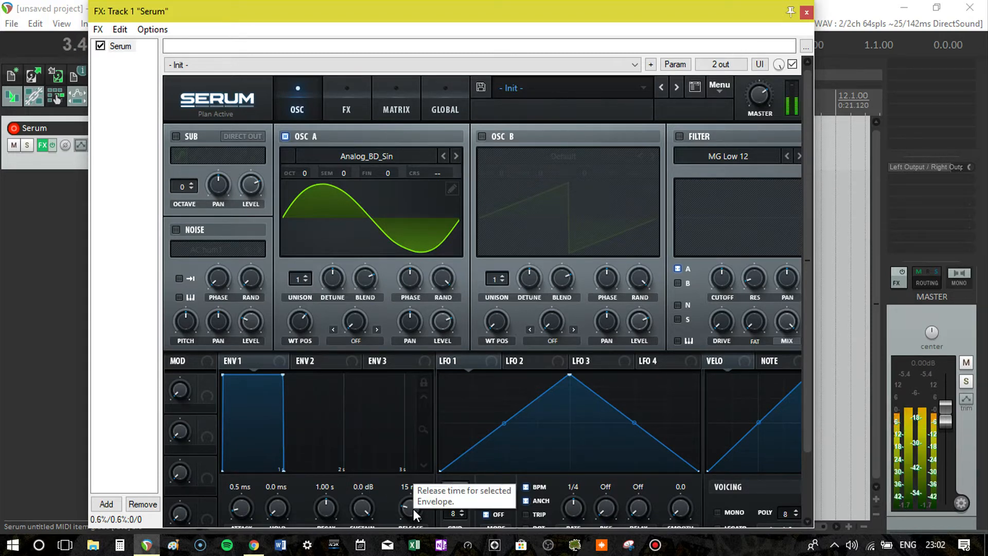
- Shape envelope 1 with attack 0.0 ms, decay 602 ms, sustain -8.1 dB and release 382 ms
drag(413, 509, 415, 478)
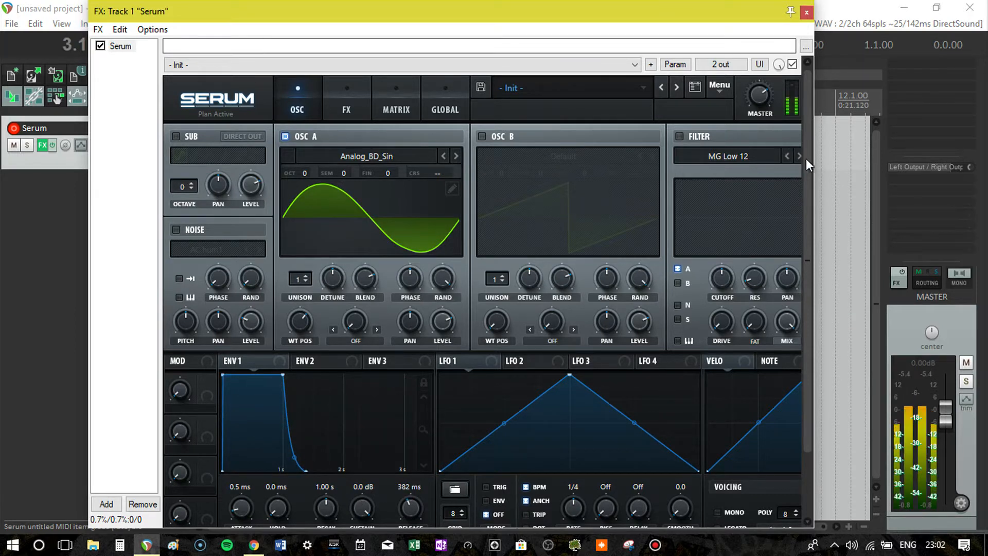
drag(811, 169, 832, 232)
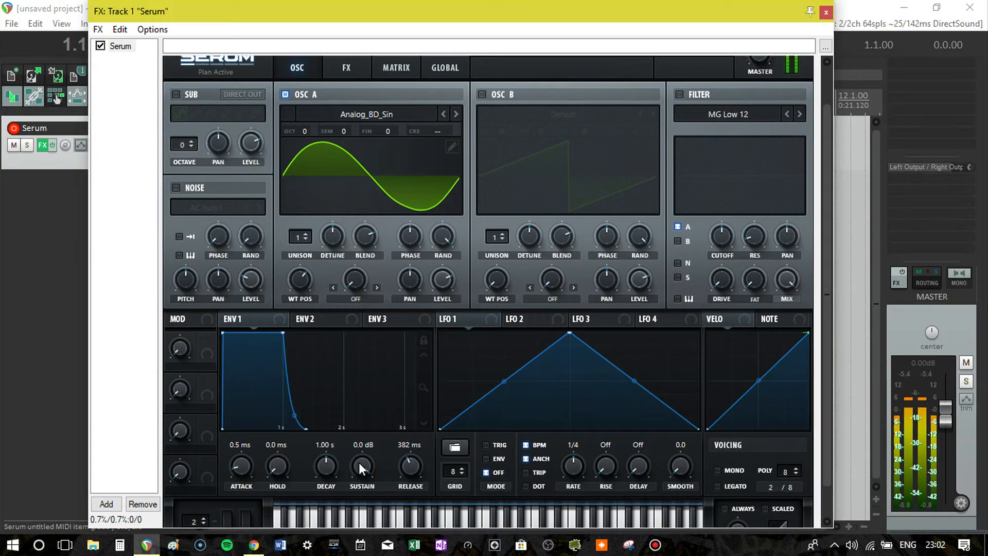
drag(359, 461, 356, 522)
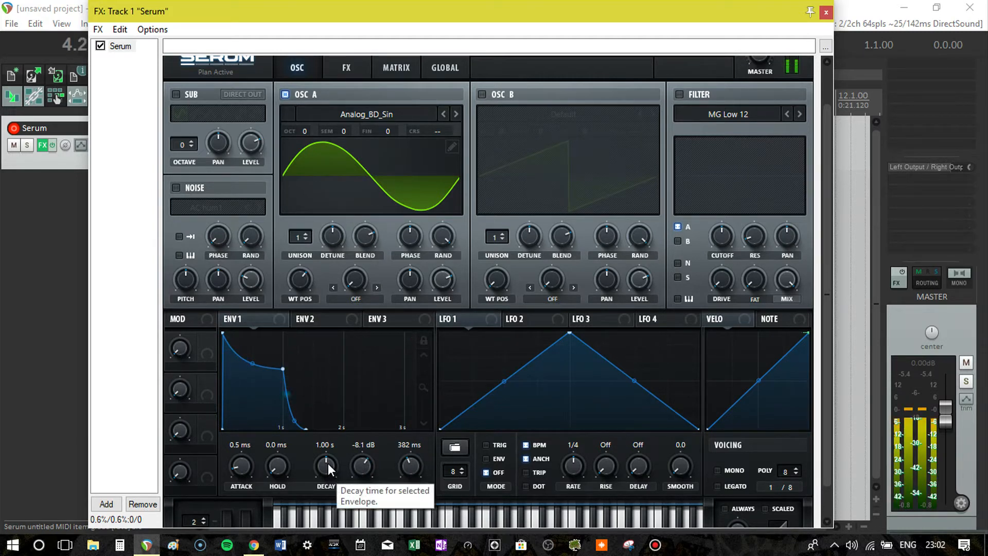
drag(329, 463, 327, 470)
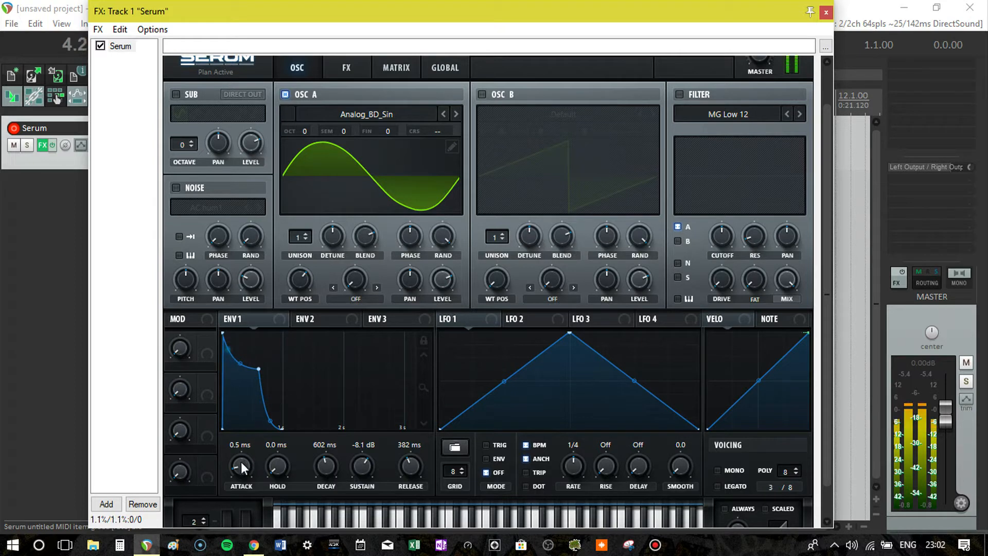
drag(240, 462, 240, 483)
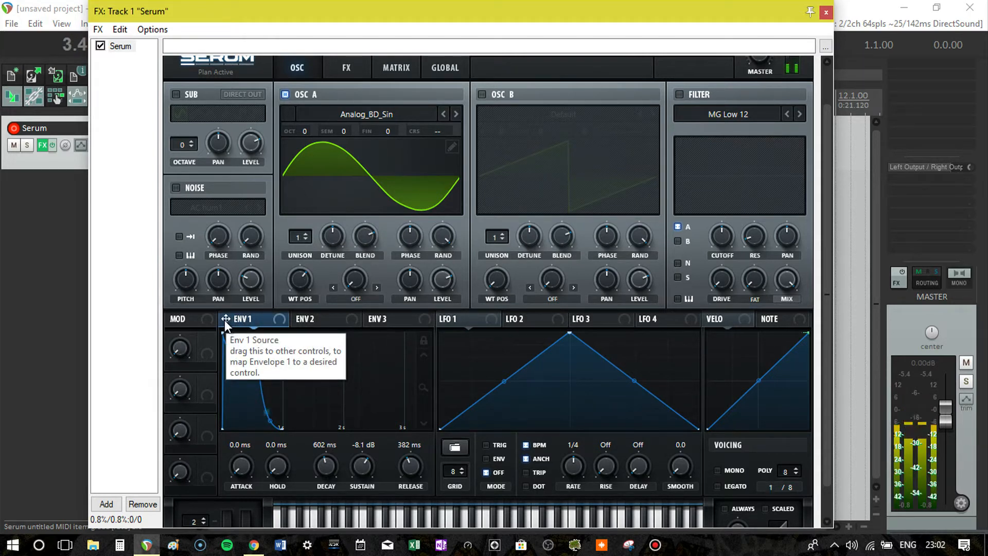
- Assign envelope 1 to oscillator A's wavetable position and adjust the modulation amount
drag(224, 319, 302, 283)
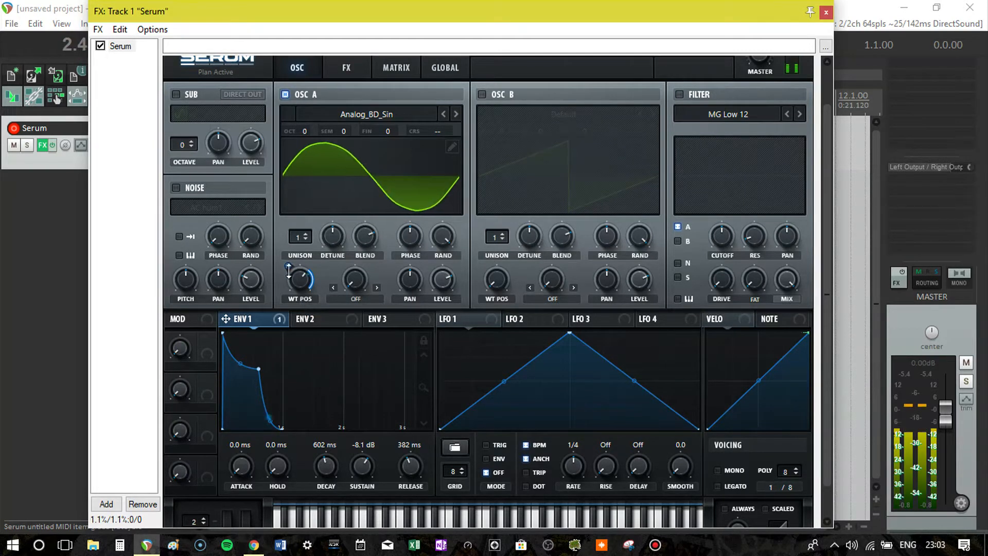
drag(288, 266, 288, 275)
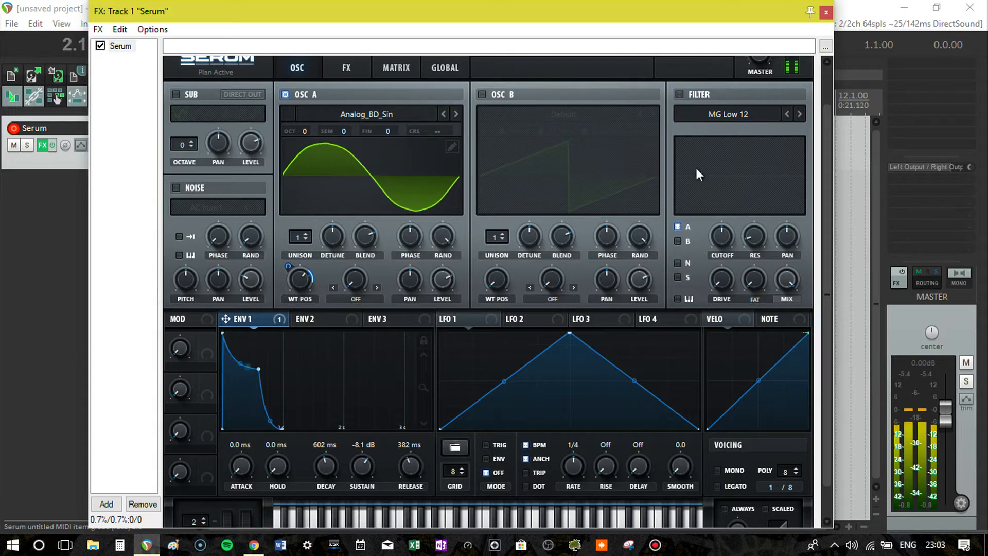
- Copy oscillator A's settings to oscillator B
drag(826, 217, 827, 177)
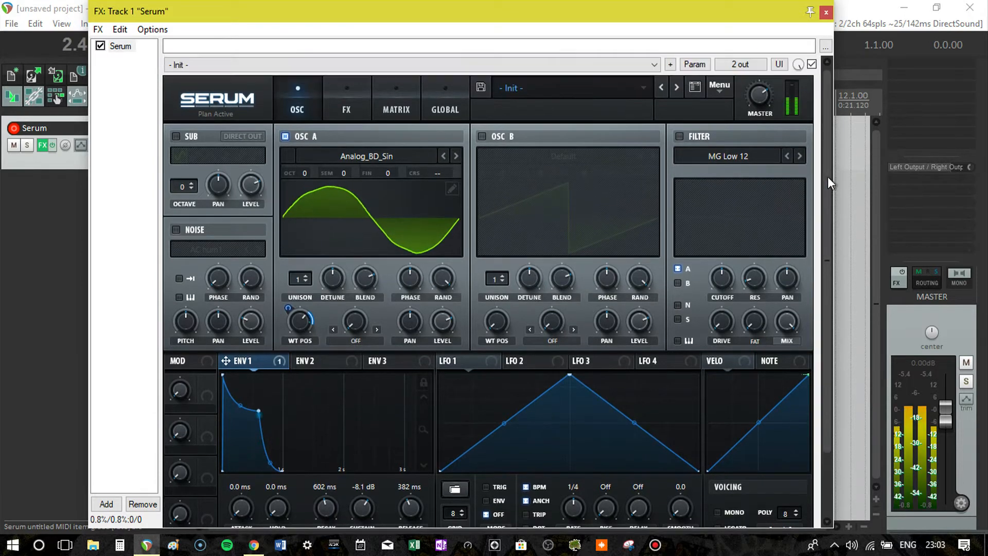
click(727, 92)
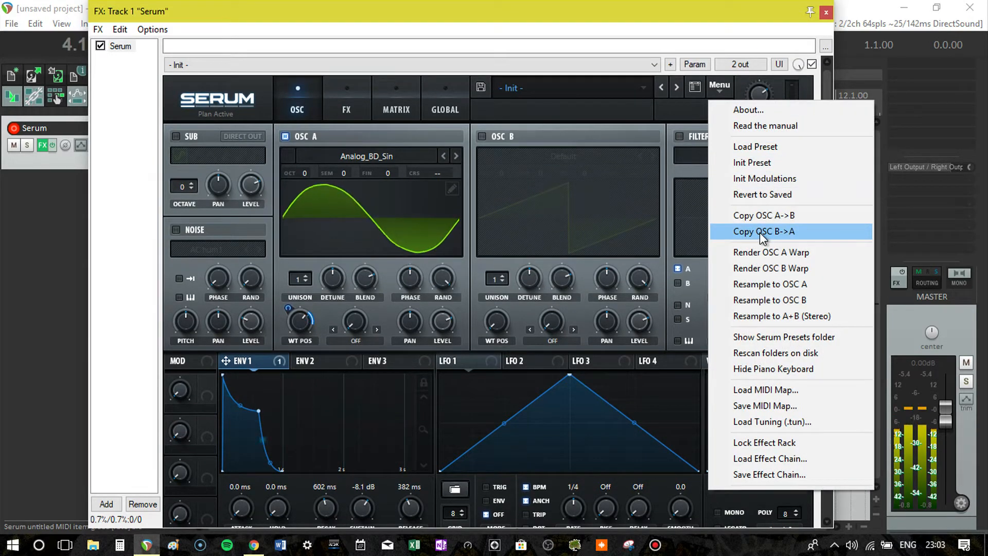
click(760, 216)
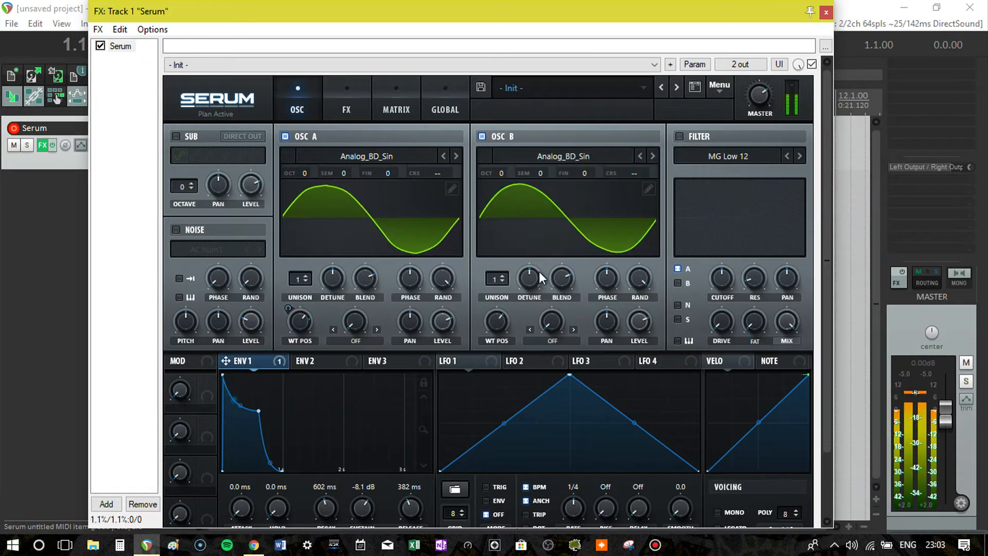
- Set oscillator B's warp mode to FM (from A), with oscillator A switched off temporarily while adjusting the warp amount
click(285, 136)
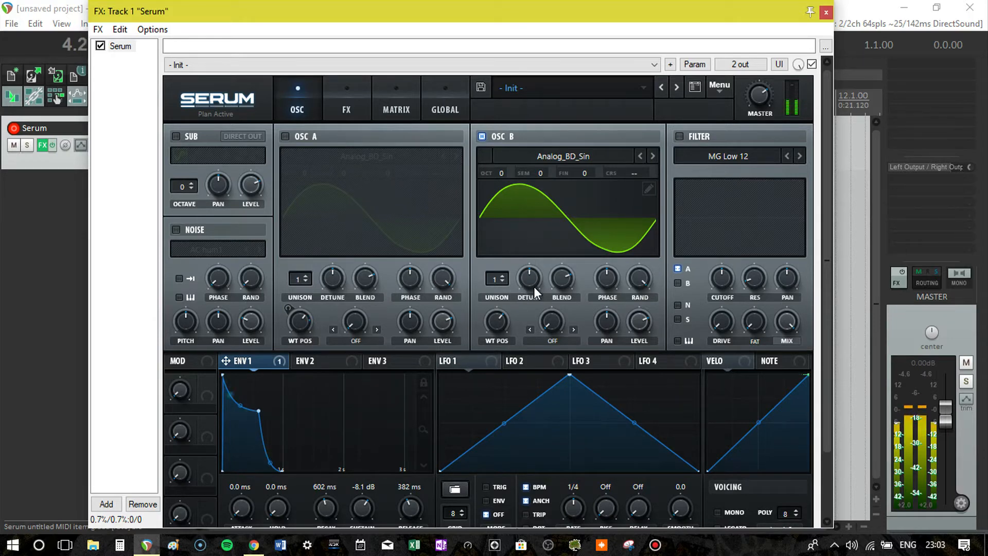
click(569, 330)
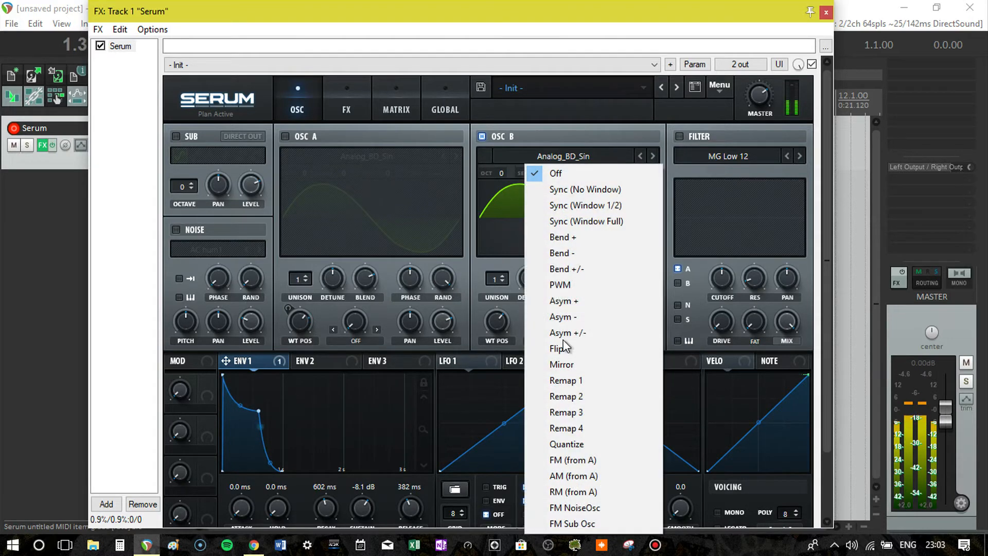
click(566, 459)
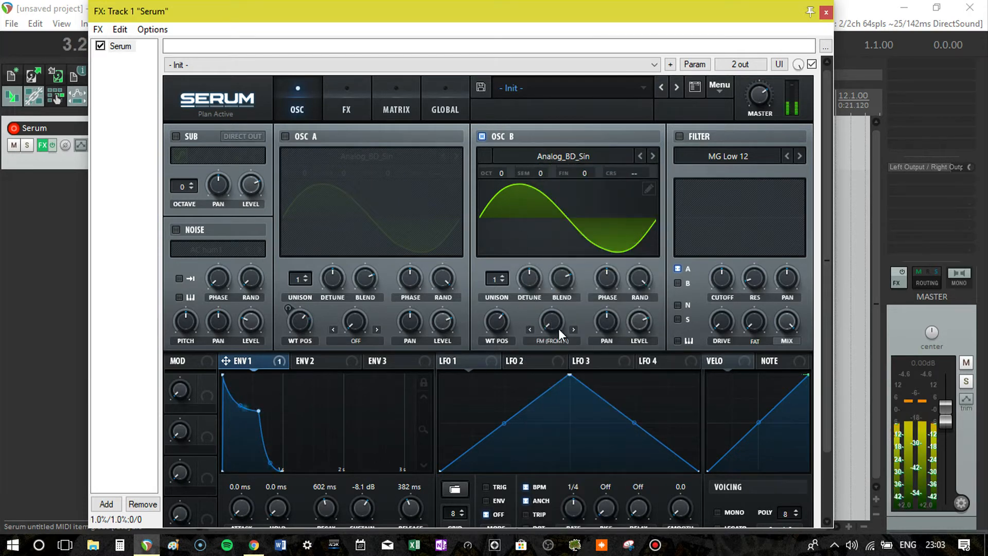
drag(558, 327, 552, 366)
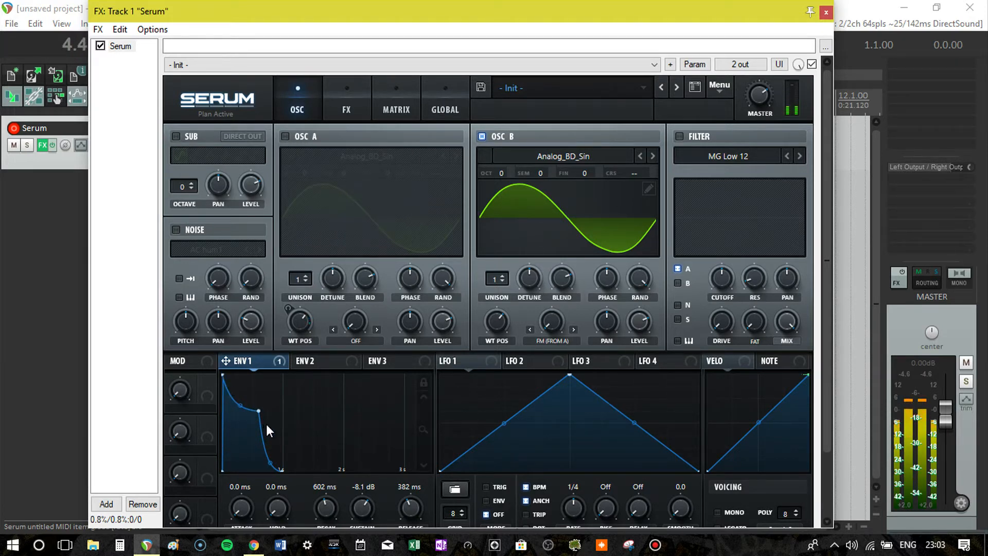
click(285, 137)
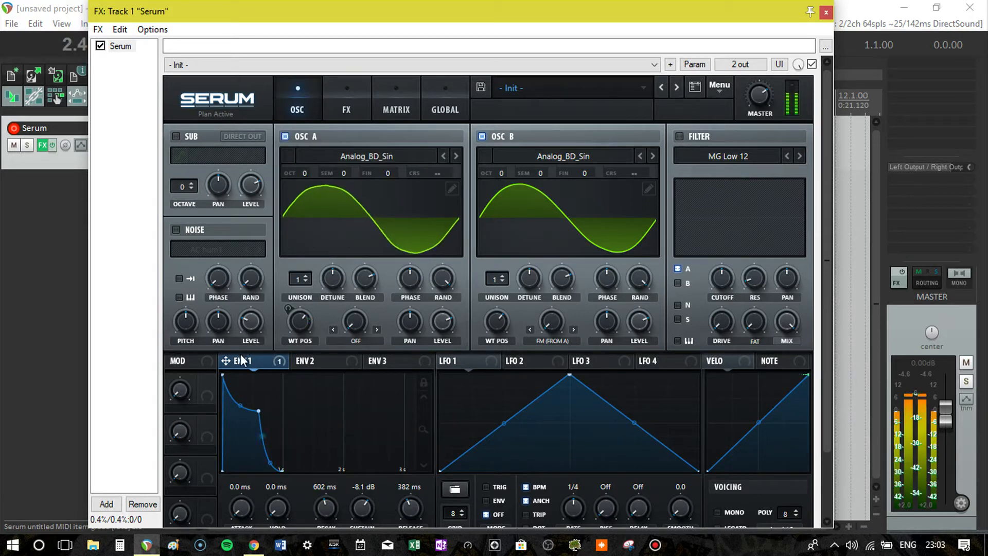
- Assign envelope 1 to oscillator B's FM warp amount and raise oscillator B's wavetable position
drag(227, 360, 529, 341)
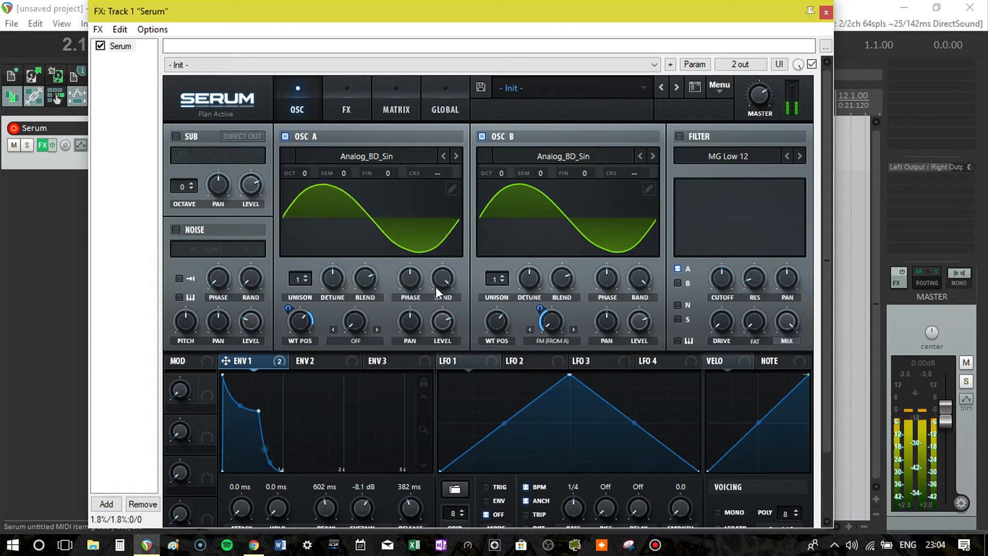
mouse_move(499, 322)
drag(499, 318, 538, 304)
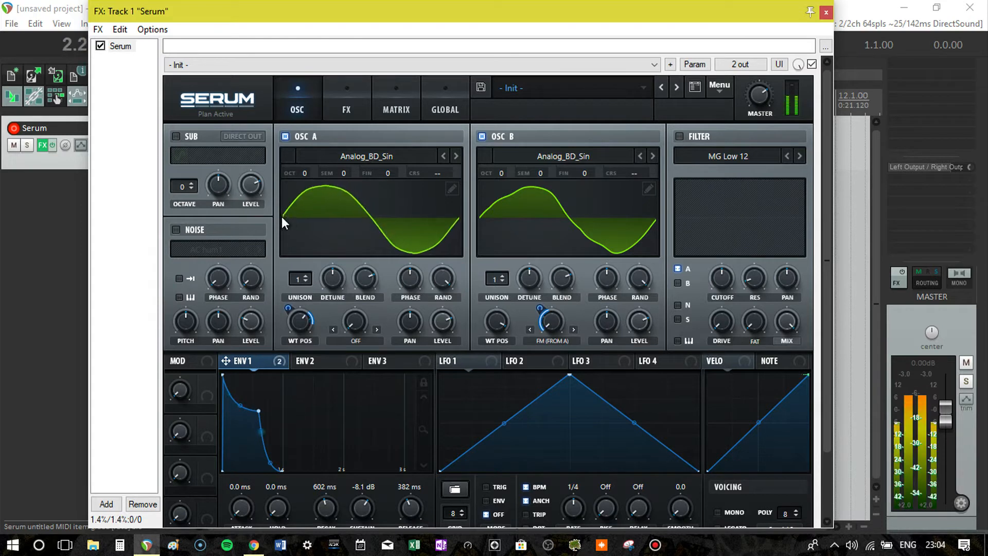
- Enable the sub oscillator and switch off oscillators A and B to isolate it
click(175, 137)
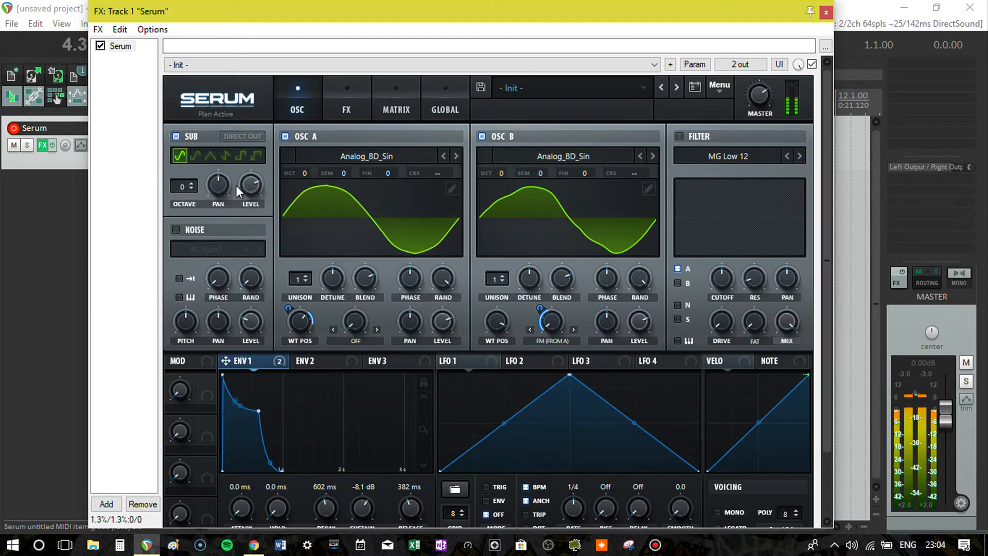
click(285, 136)
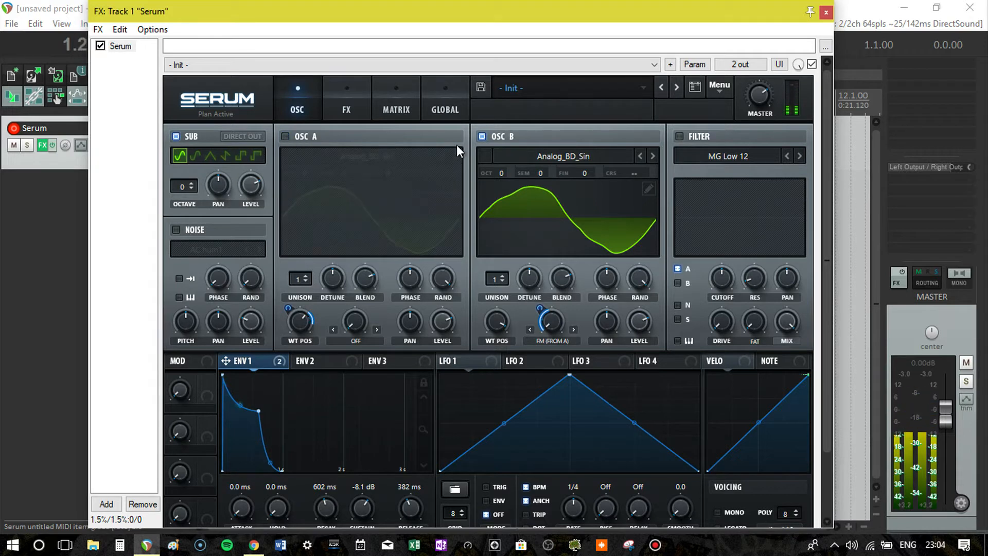
click(481, 136)
- Compare the sub oscillator's waveforms, lower its octave to -1 and choose the second, rounded shape
click(198, 156)
click(209, 155)
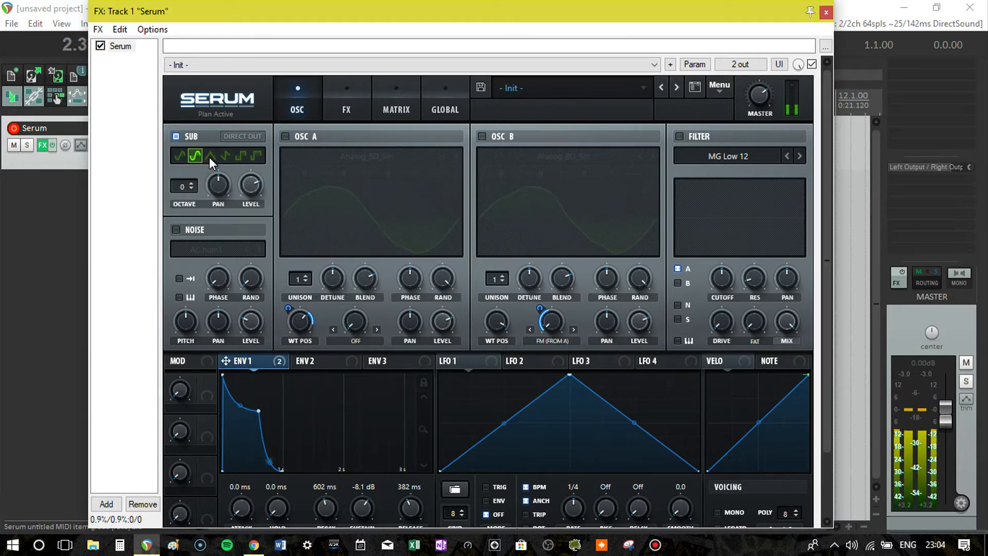
click(226, 156)
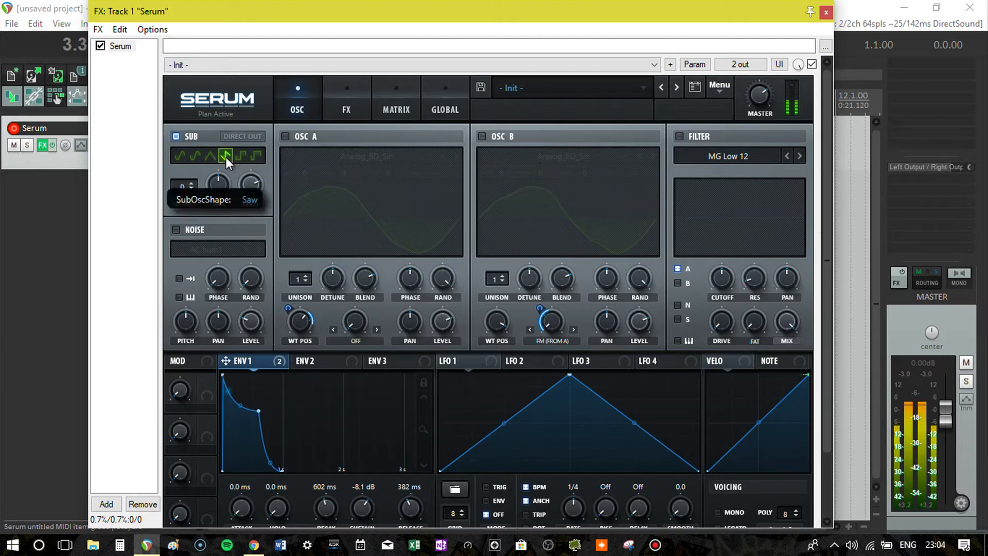
click(239, 156)
click(256, 156)
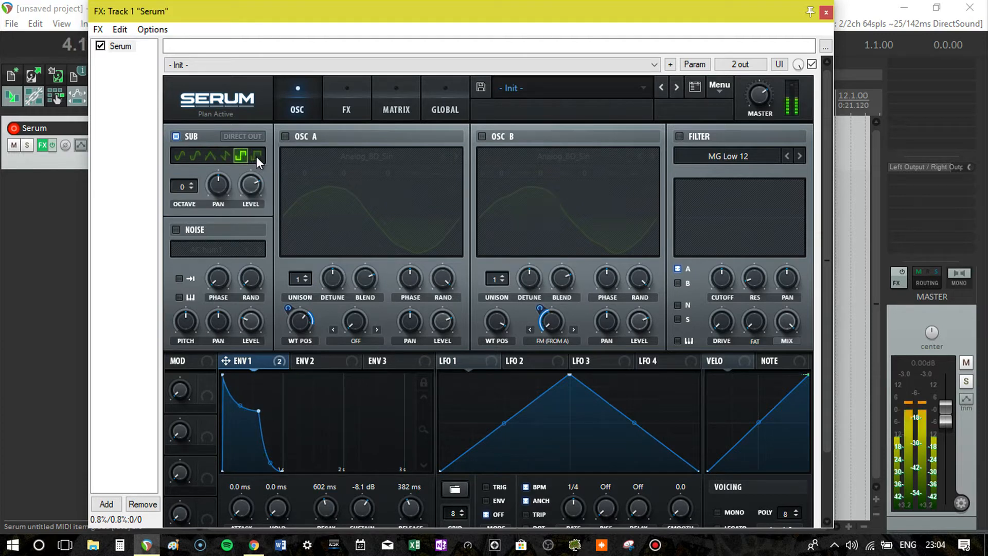
click(210, 156)
click(193, 189)
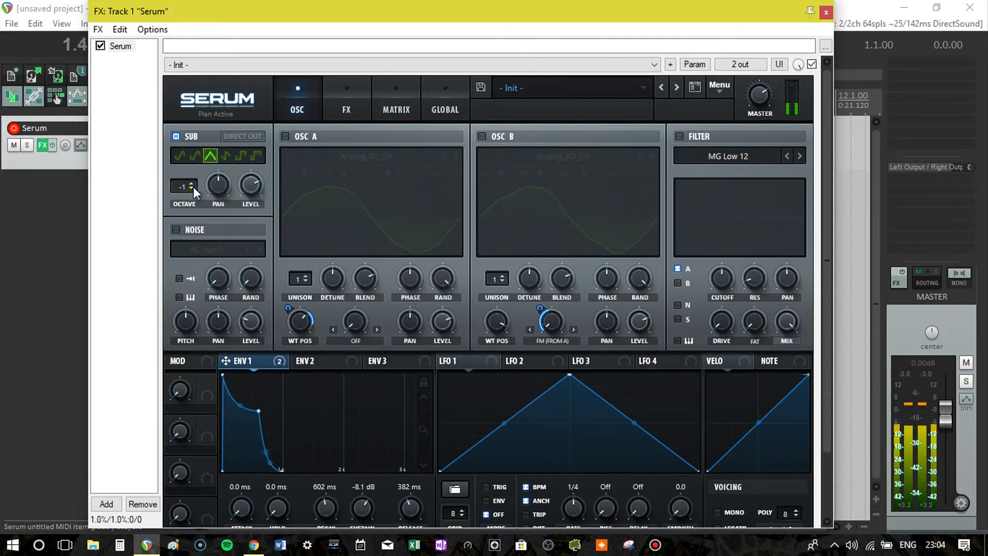
click(195, 156)
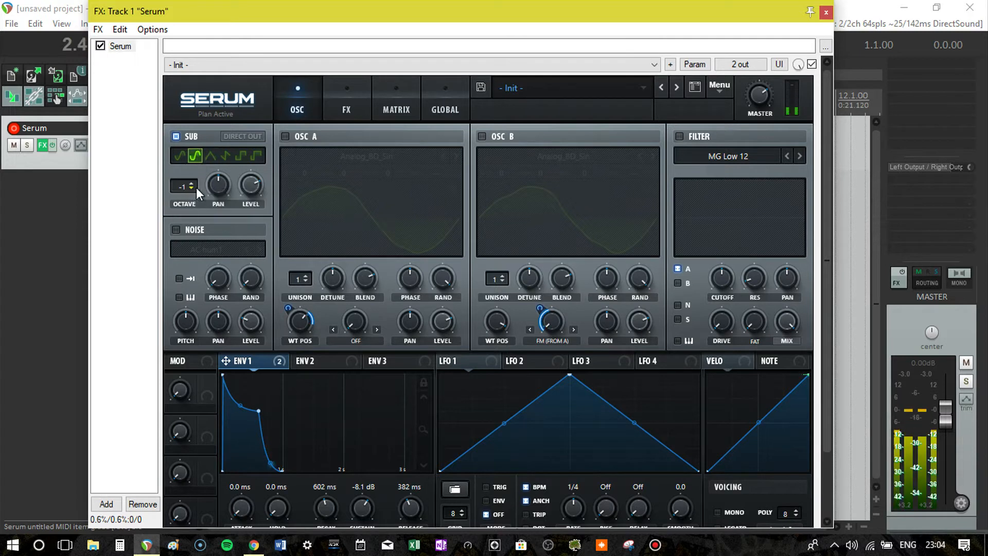
- Set the sub oscillator's level to 85% and switch oscillators A and B back on
mouse_move(252, 181)
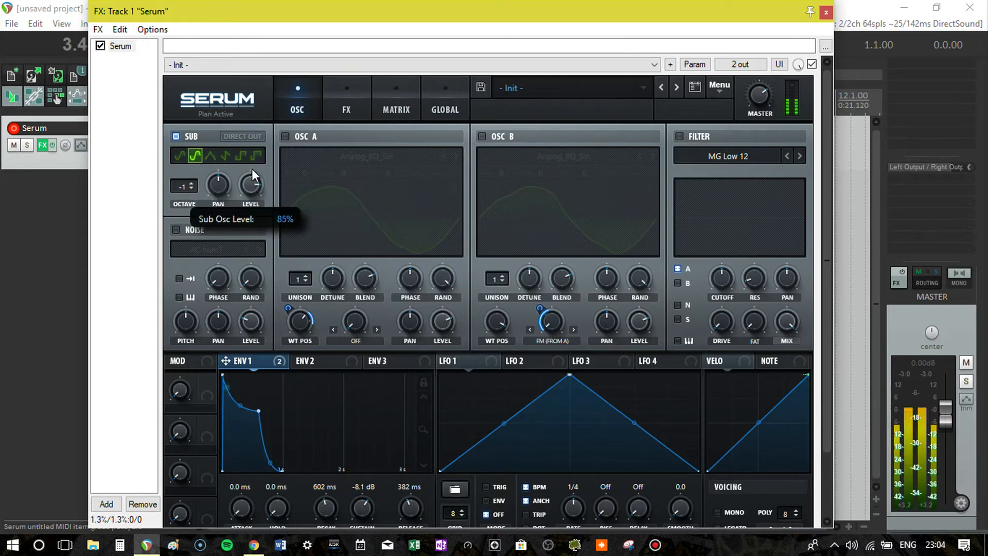
click(285, 136)
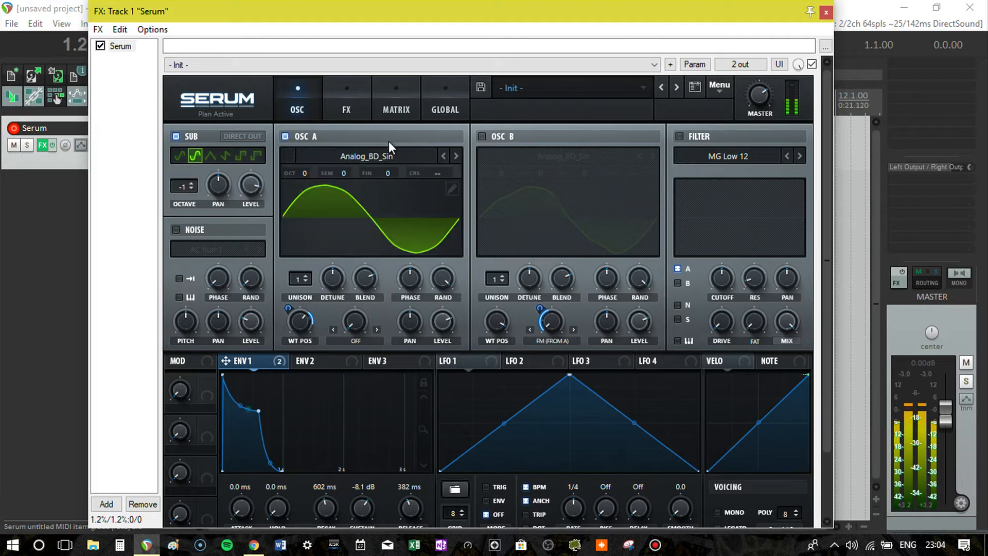
click(481, 137)
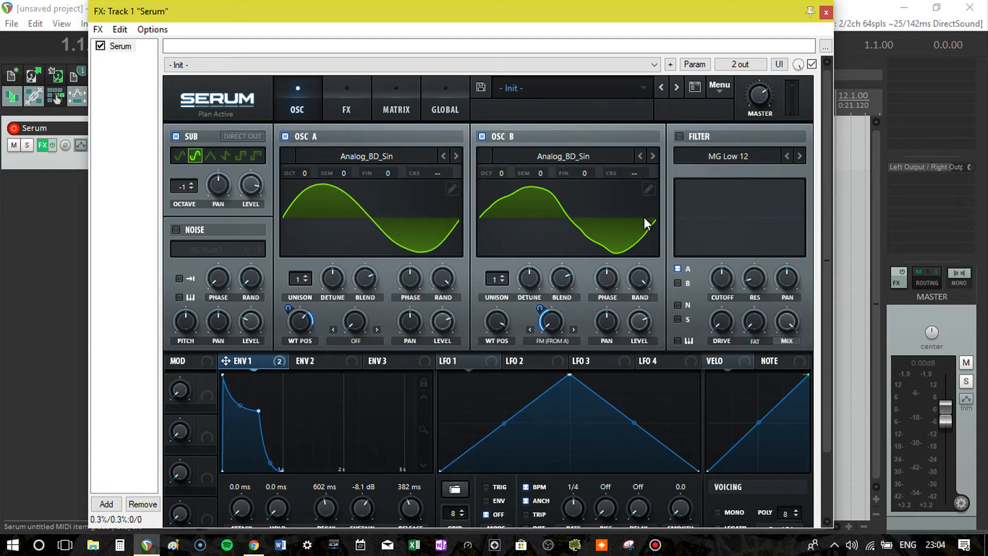
- Audition the MIDI item from position 2.3.00, stop playback and bring the full synth window back into view
drag(394, 4, 450, 306)
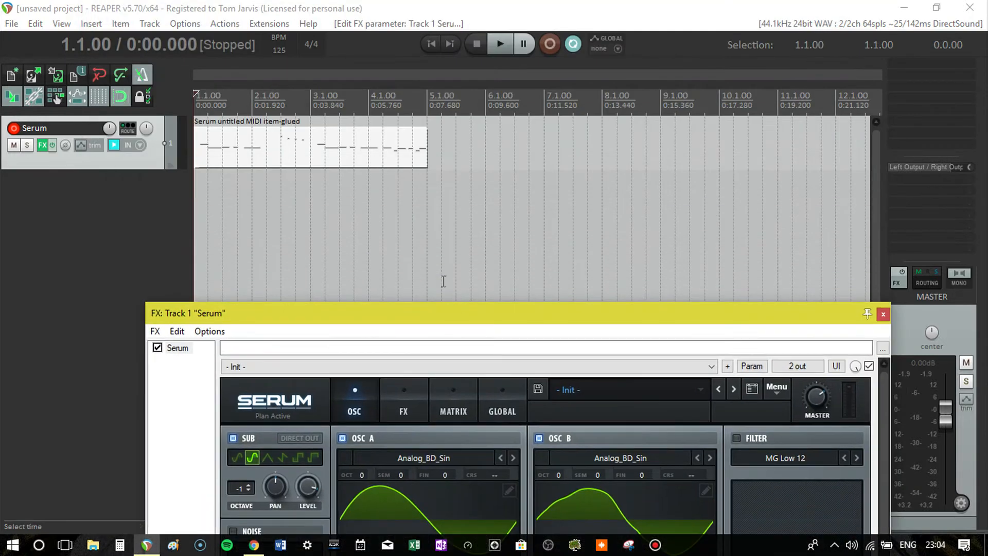
click(283, 140)
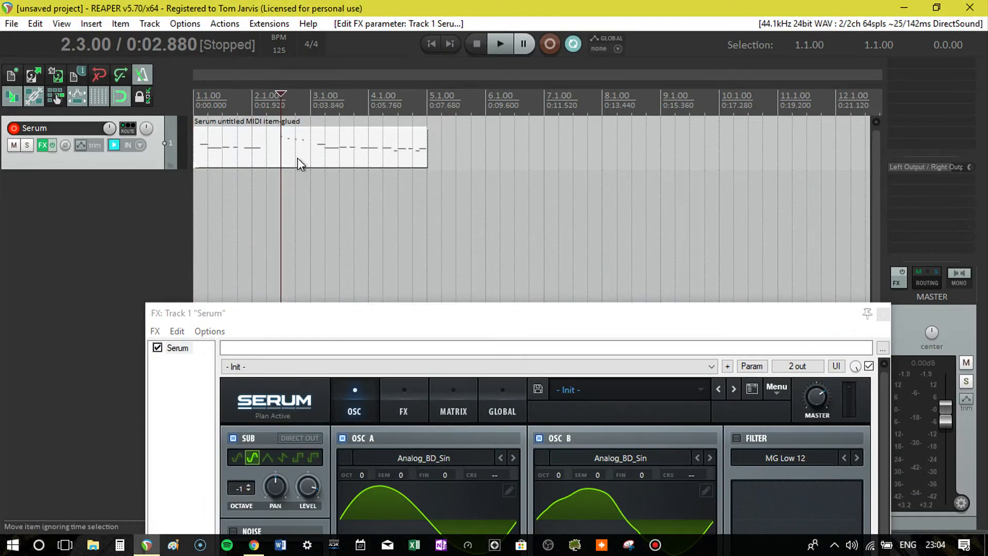
key(space)
key(space)
drag(414, 315, 376, 19)
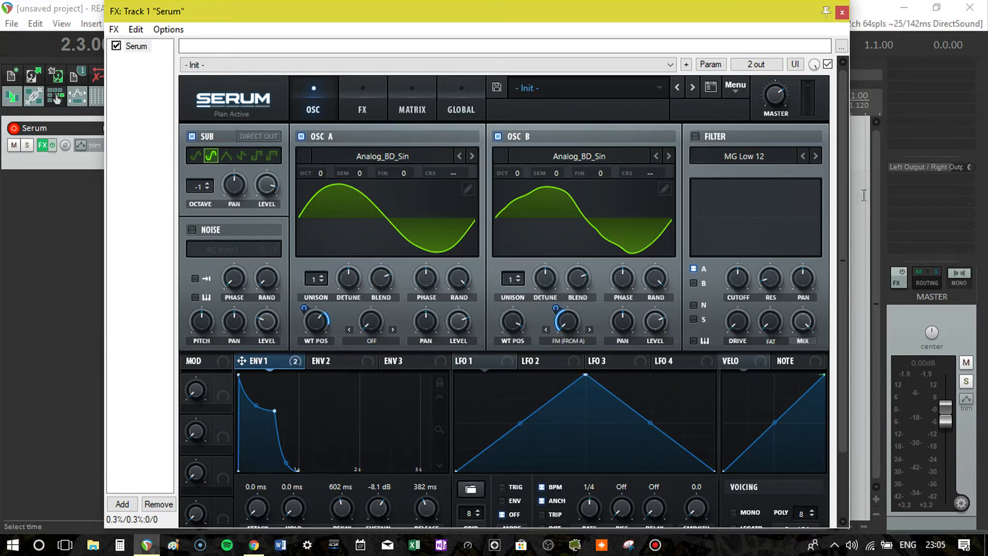
- Assign Note# as the modulation source for envelope 1's attack
drag(844, 220, 841, 307)
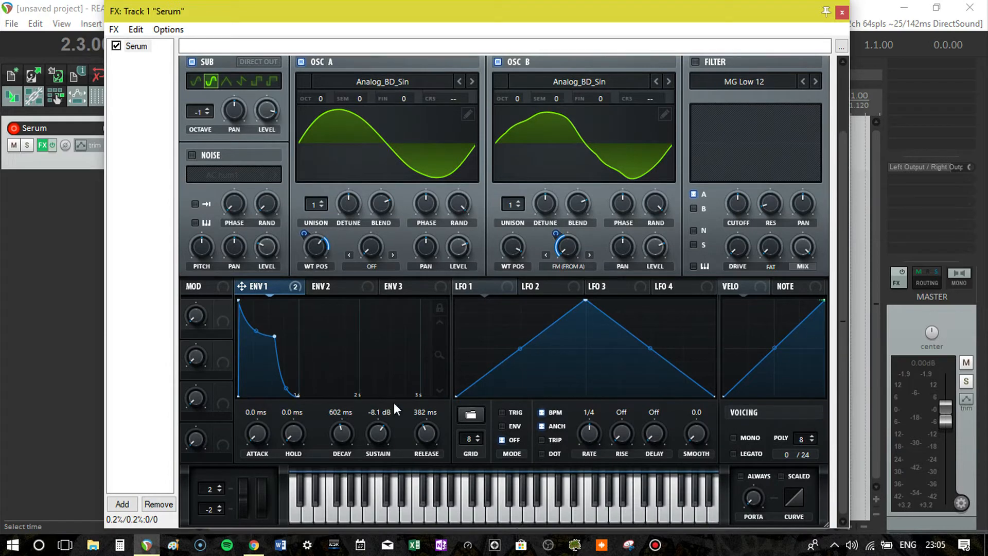
right_click(257, 430)
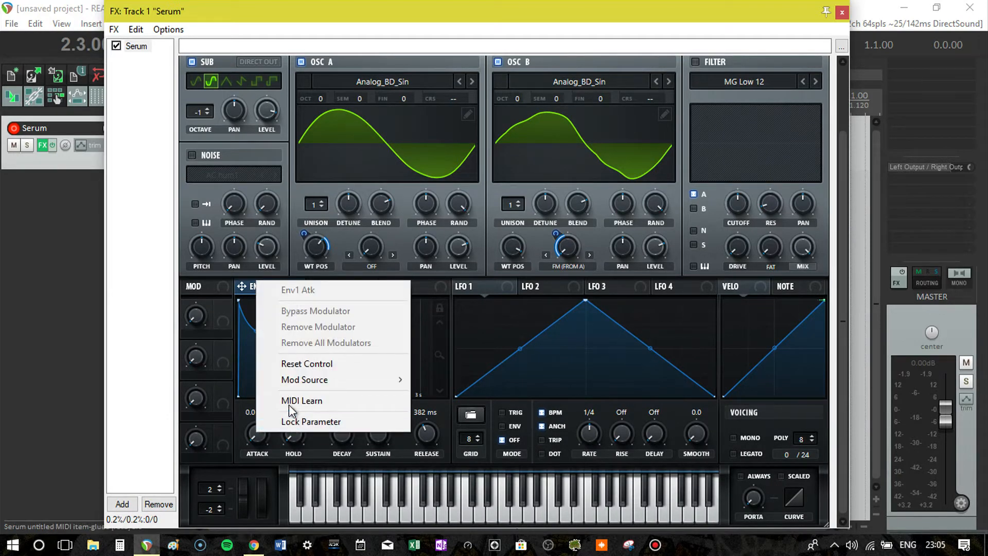
mouse_move(304, 384)
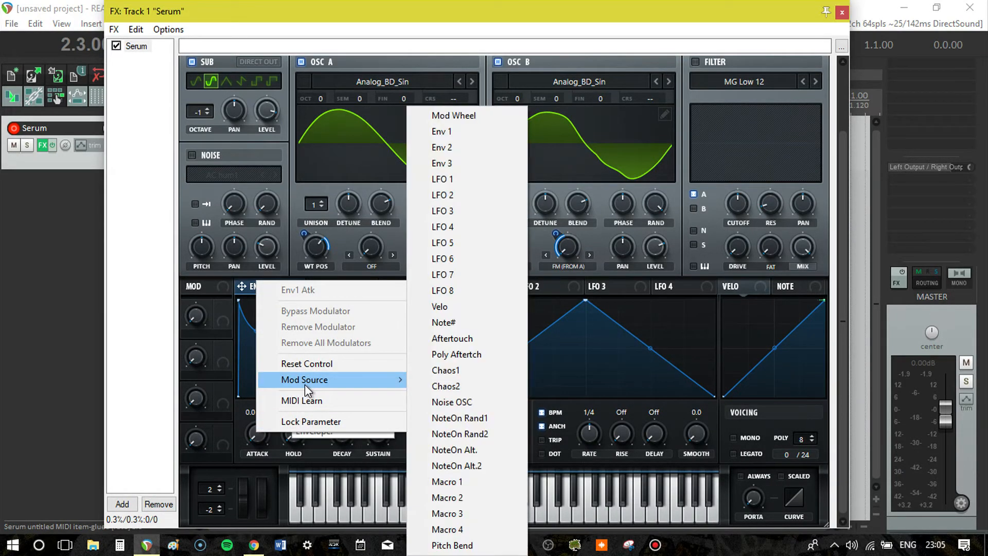
click(445, 322)
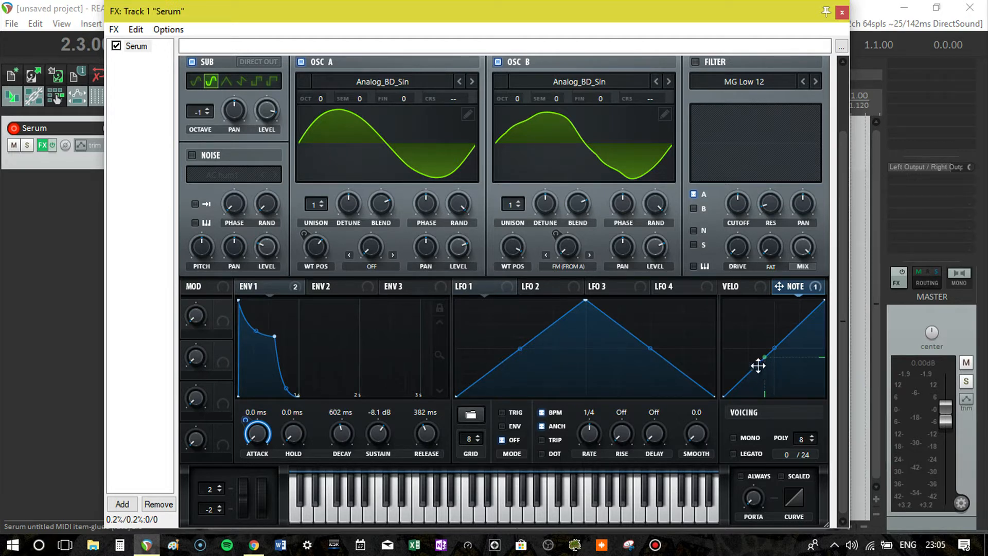
- Reshape the Note modulation curve to stay at zero for low notes, jump to about a third height, and ramp to maximum
drag(759, 368, 766, 403)
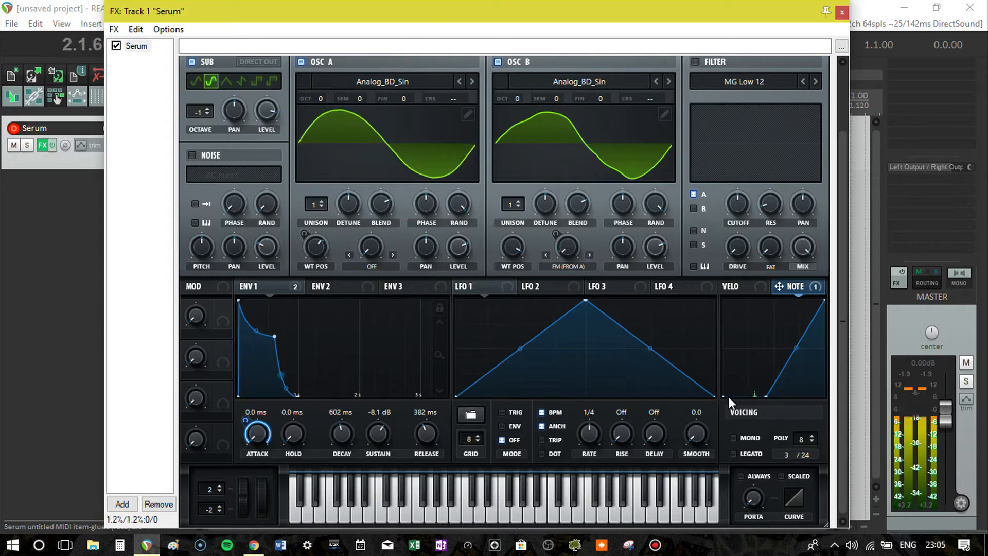
double_click(778, 378)
drag(779, 378, 751, 294)
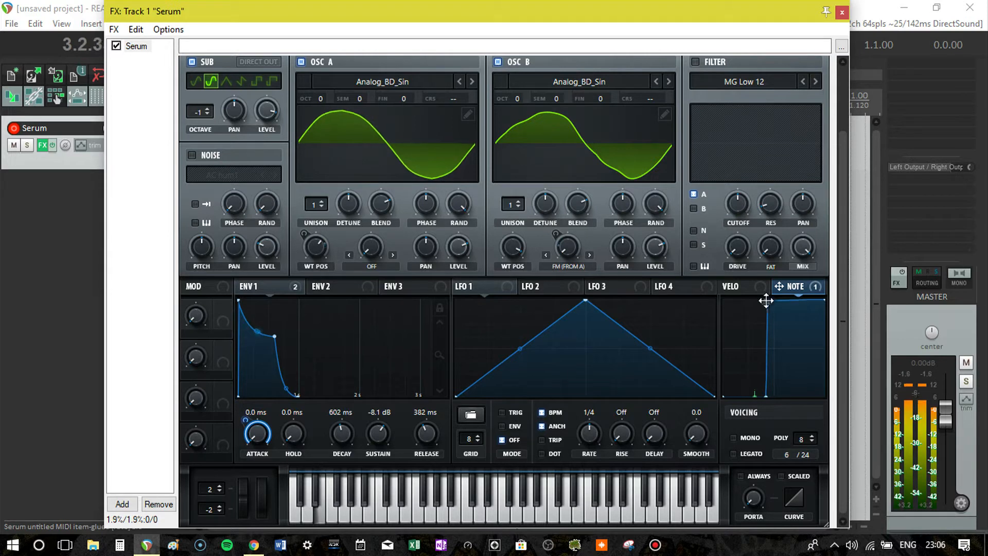
drag(765, 298, 756, 333)
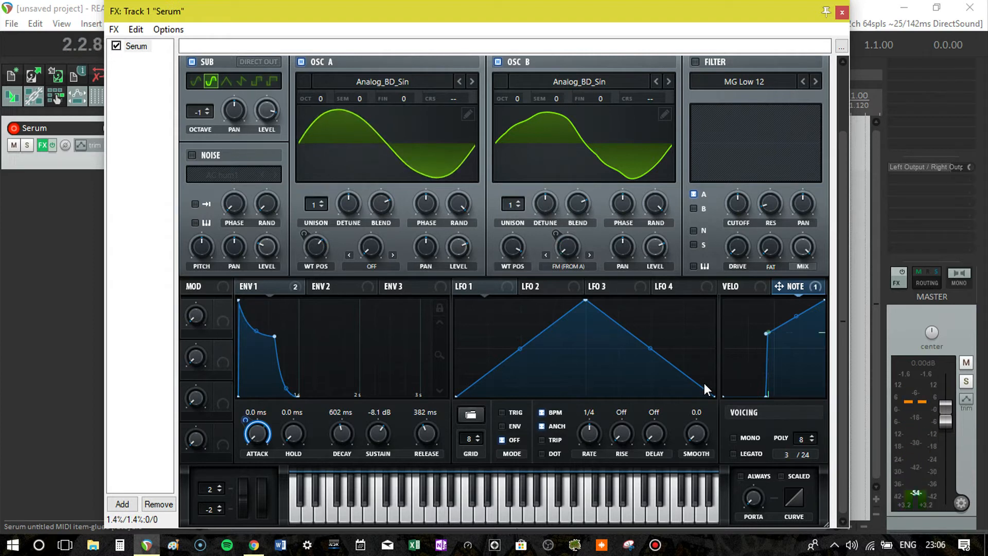
drag(762, 336, 741, 360)
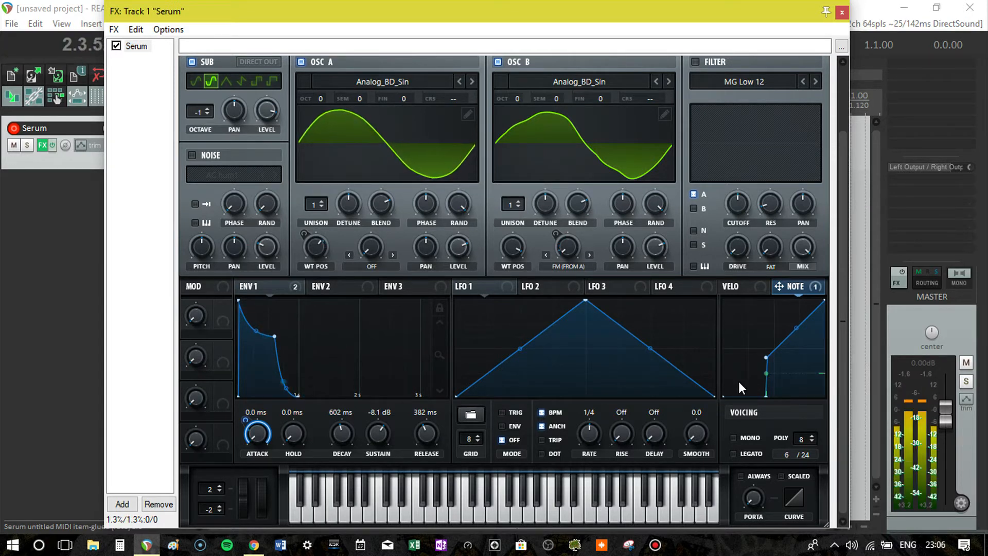
drag(766, 357, 751, 367)
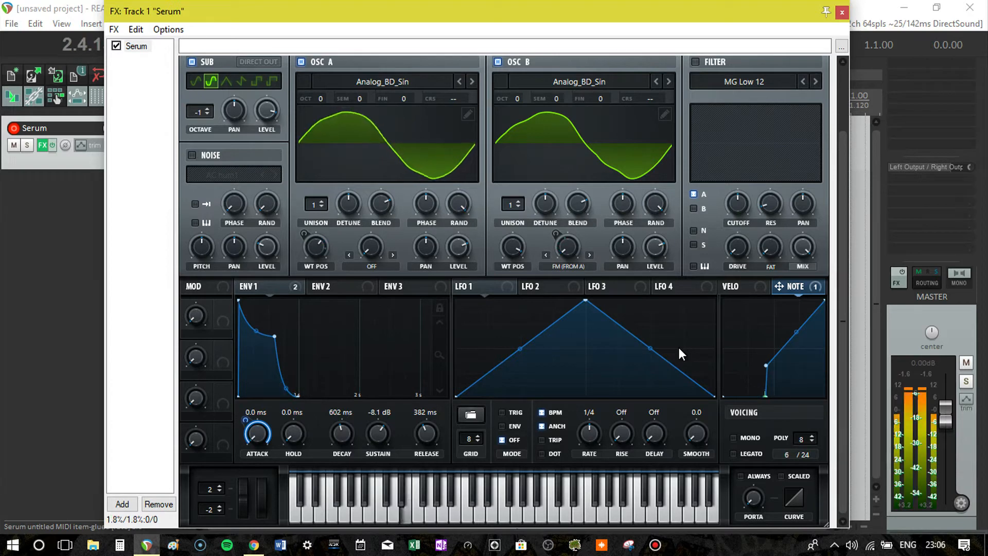
key(space)
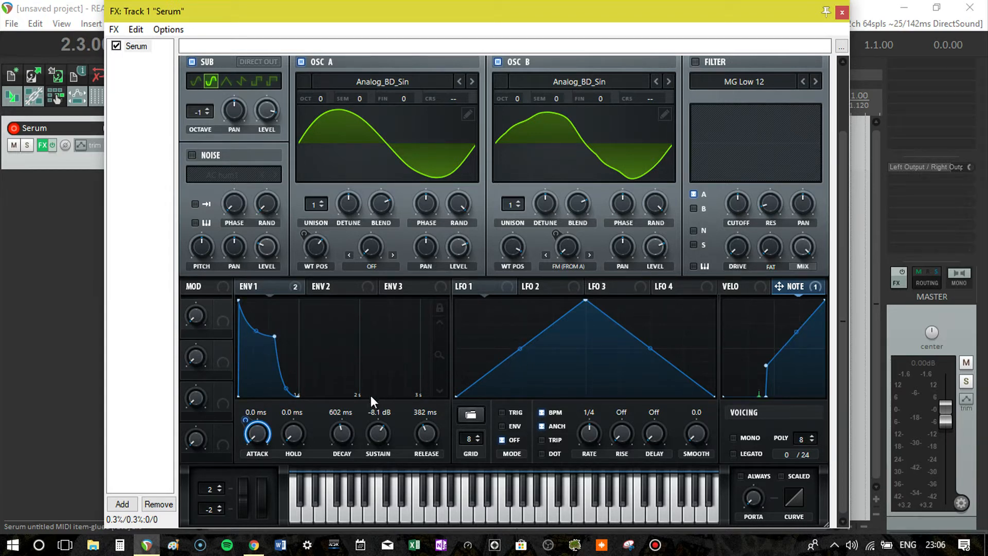
- Assign Velo as the modulation source for envelope 1's release and set a small positive modulation amount
click(733, 286)
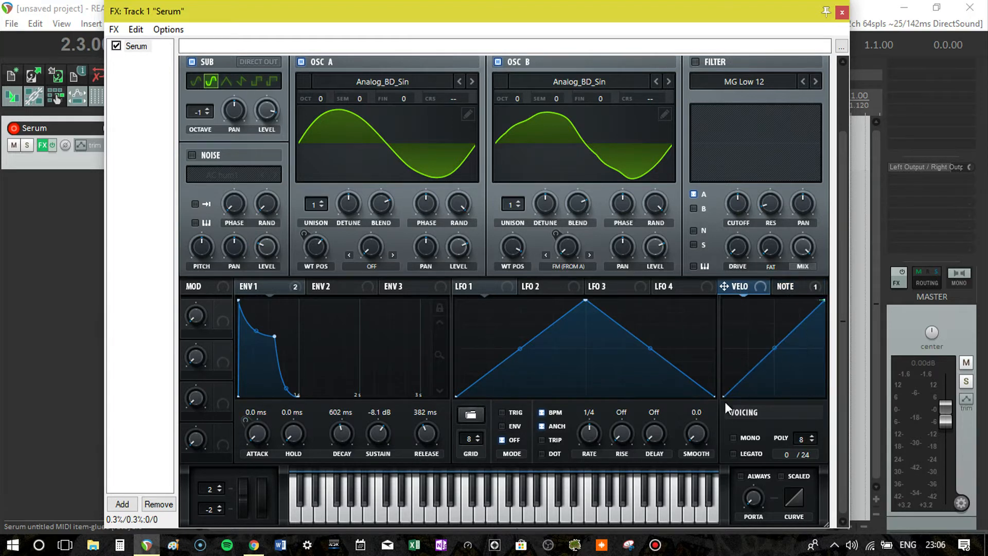
click(796, 288)
right_click(427, 434)
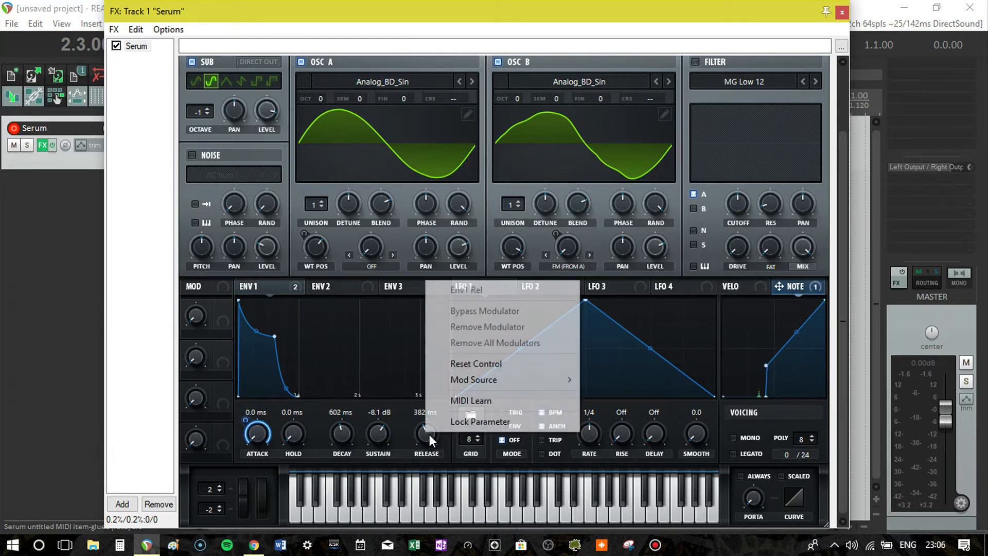
mouse_move(483, 385)
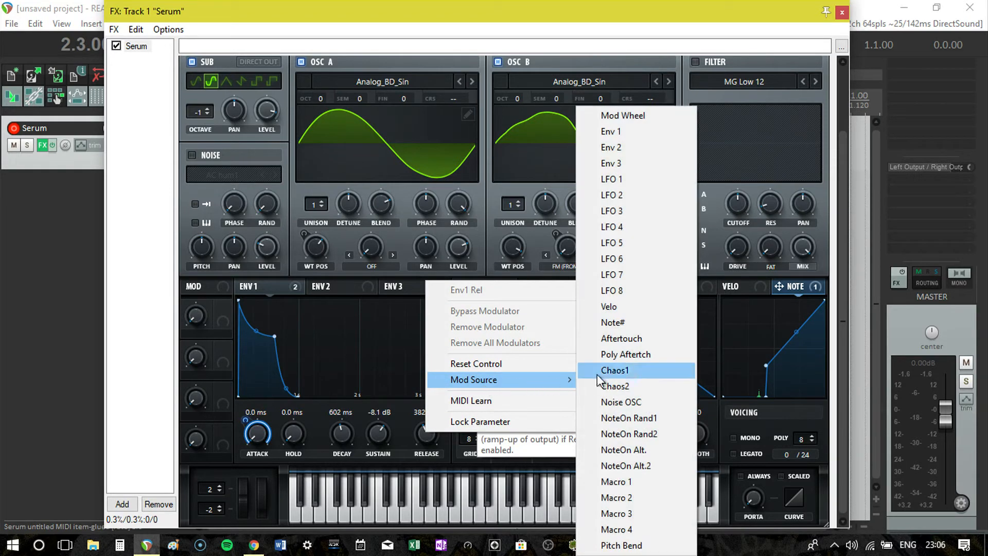
click(629, 309)
drag(418, 414, 409, 446)
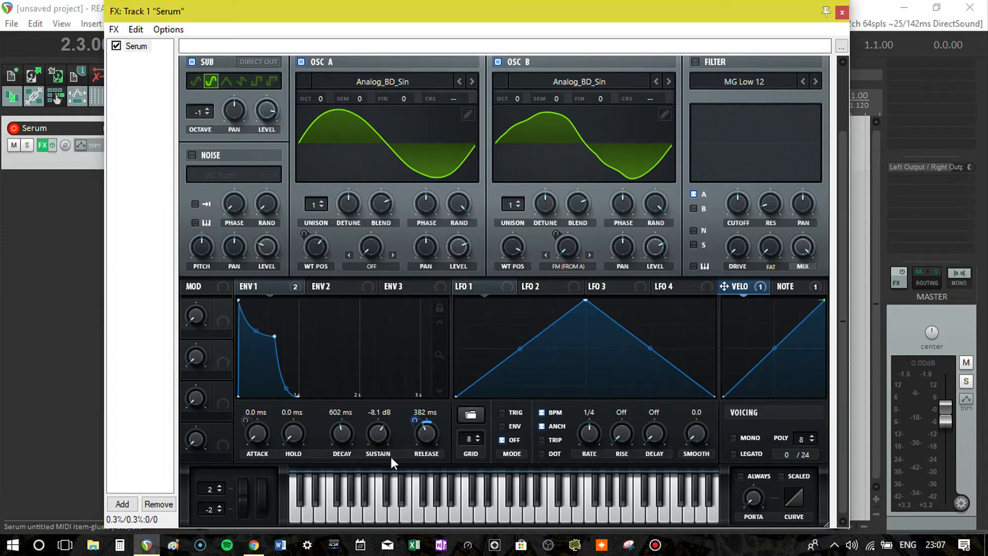
- Assign Velo as the modulation source for envelope 1's sustain with a small positive modulation amount
right_click(378, 435)
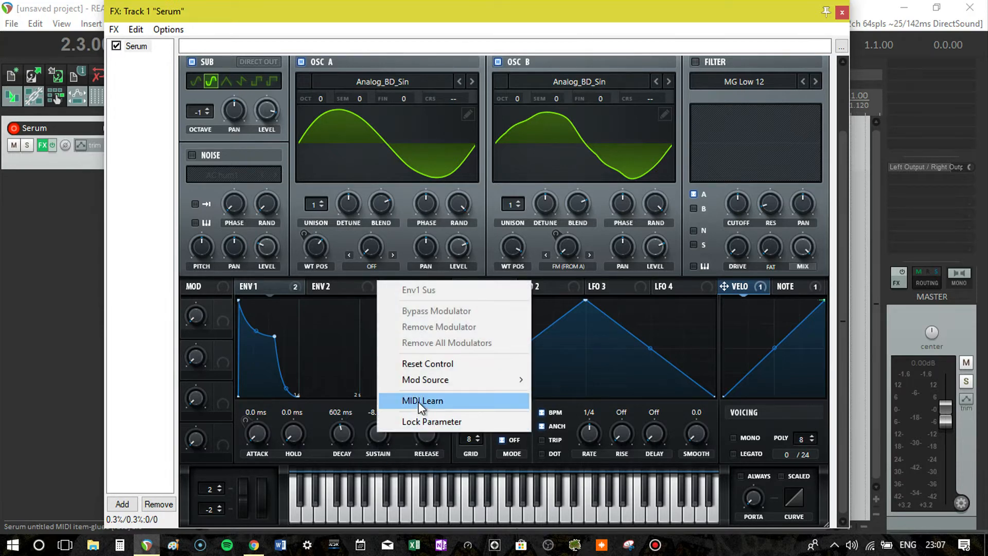
mouse_move(449, 383)
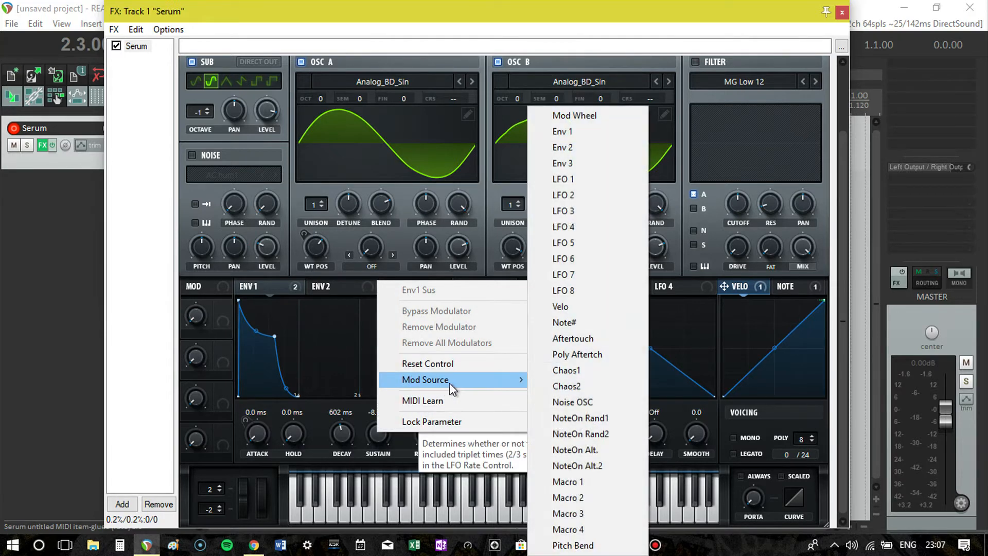
click(577, 314)
drag(364, 423, 365, 442)
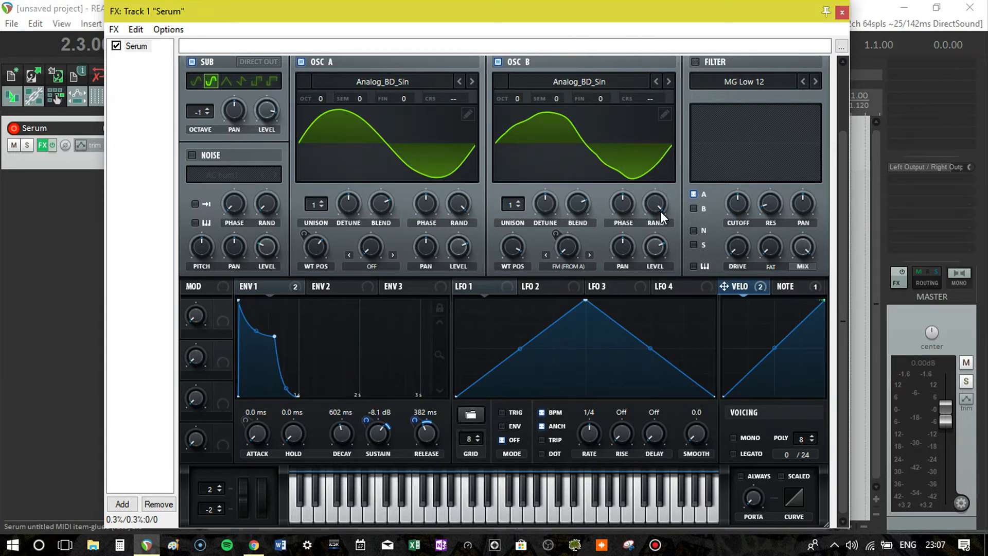
- Enable the filter with the Combs type and route oscillator B and the sub oscillator through it alongside oscillator A
click(694, 61)
click(735, 78)
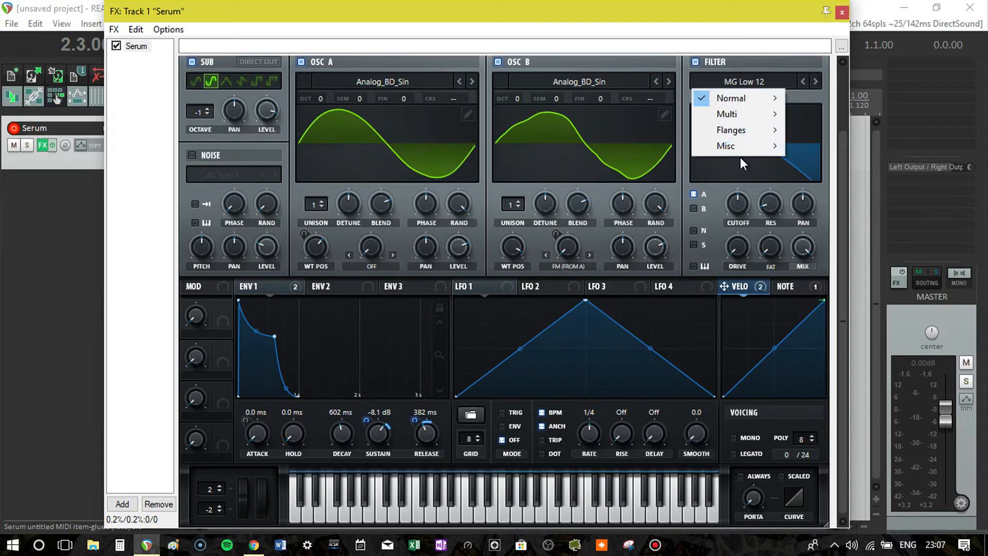
mouse_move(741, 147)
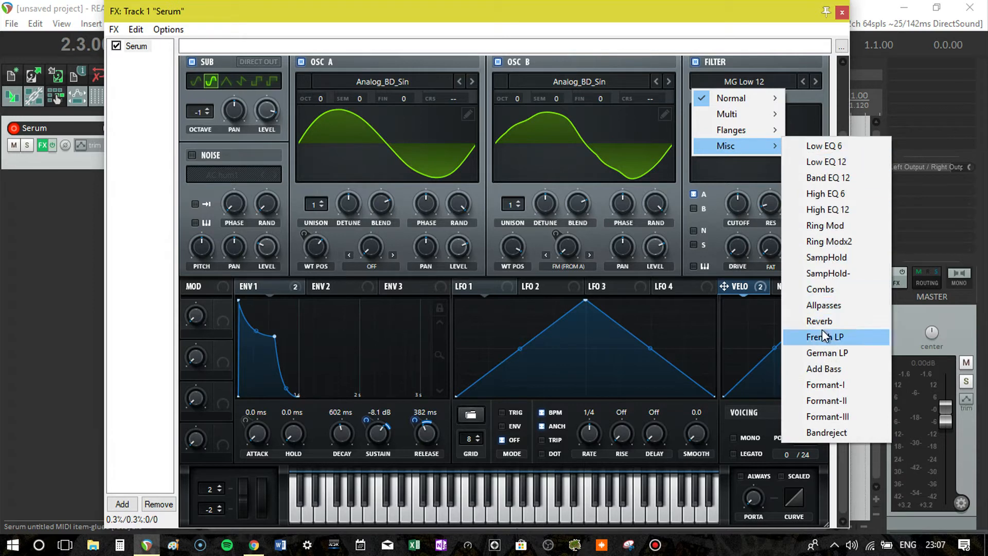
click(820, 289)
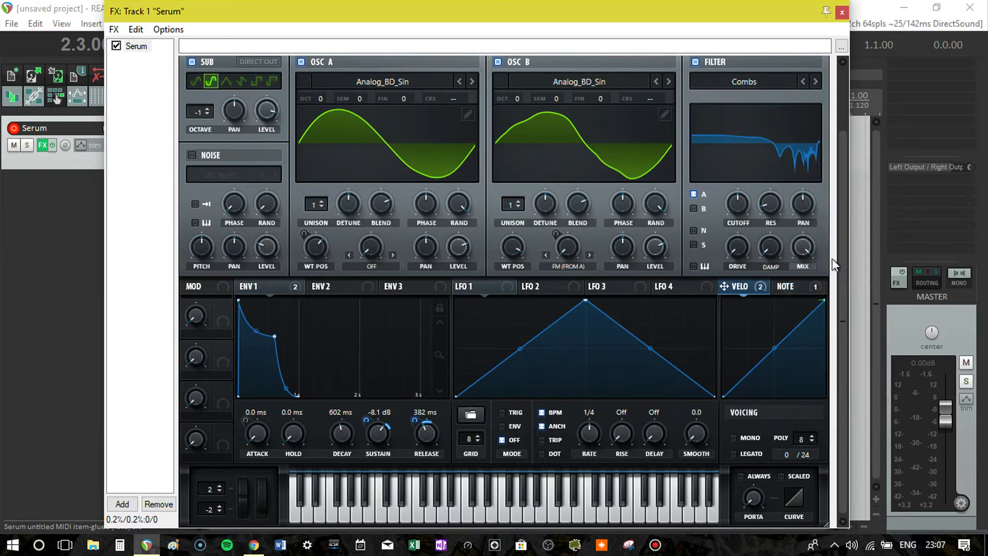
drag(845, 264, 855, 198)
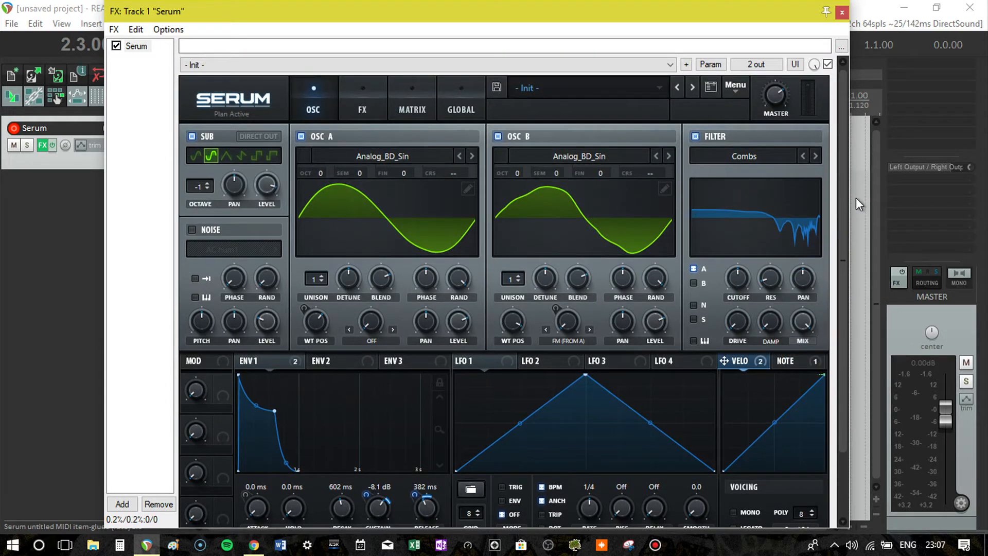
click(693, 283)
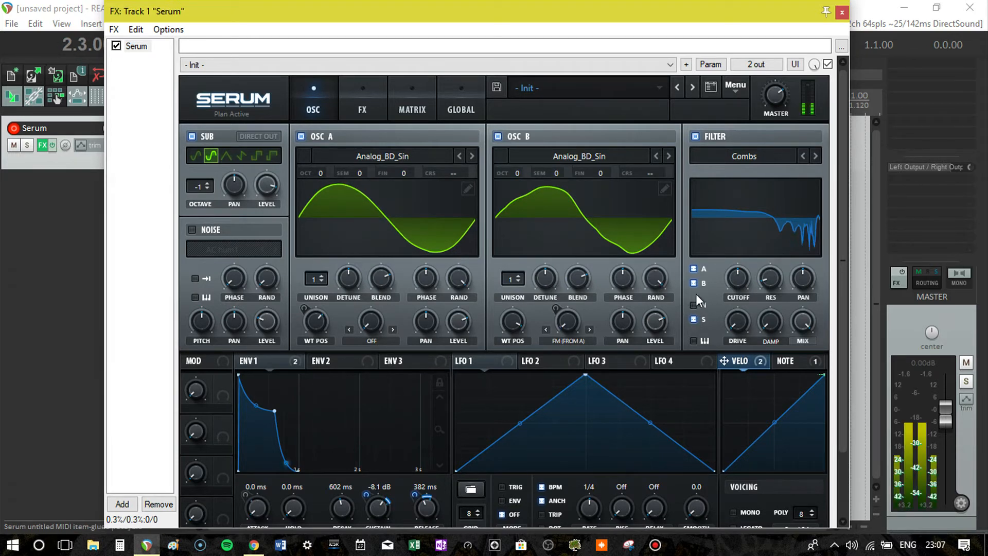
- Tune the Combs filter's cutoff by ear during playback and set envelope 1's release to 876 ms
drag(741, 279, 732, 329)
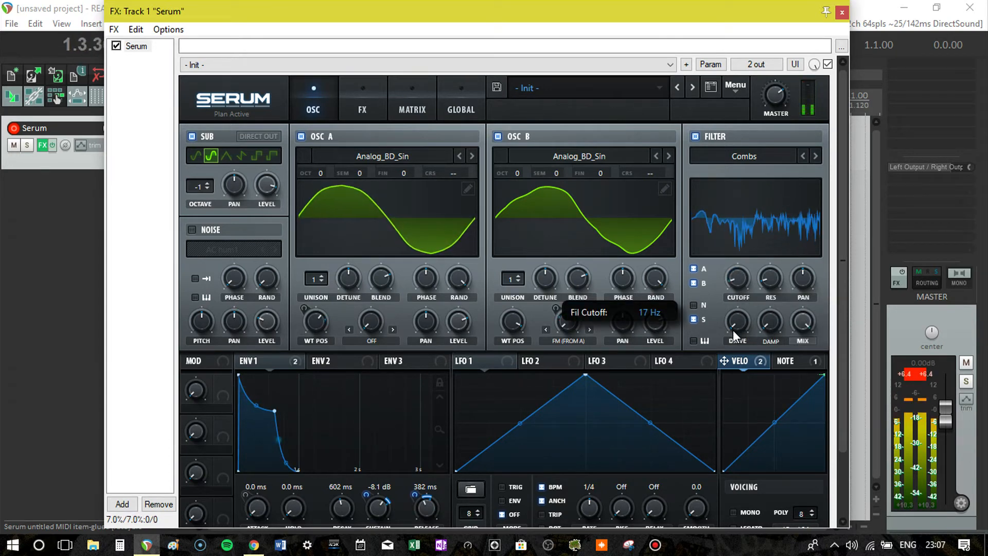
drag(744, 283, 745, 276)
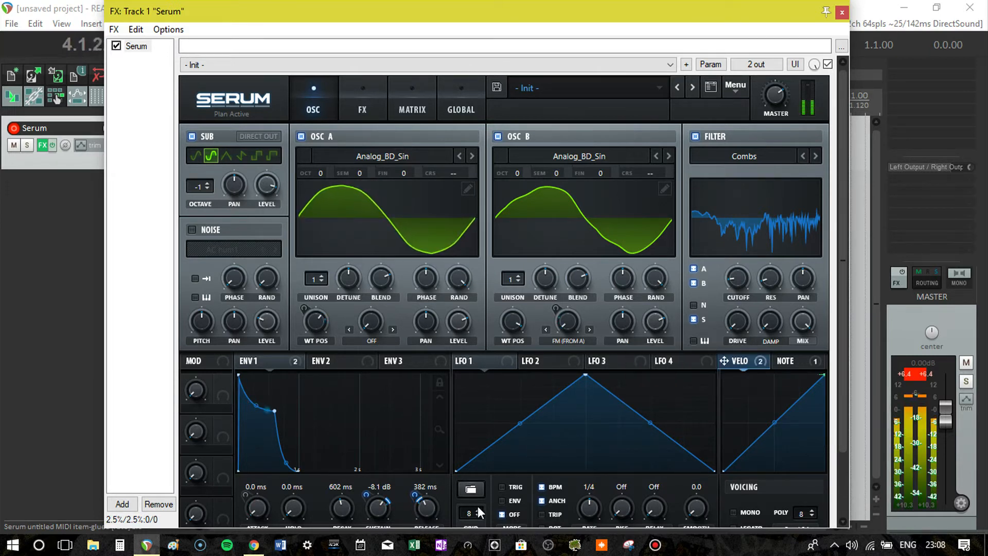
drag(428, 511, 433, 504)
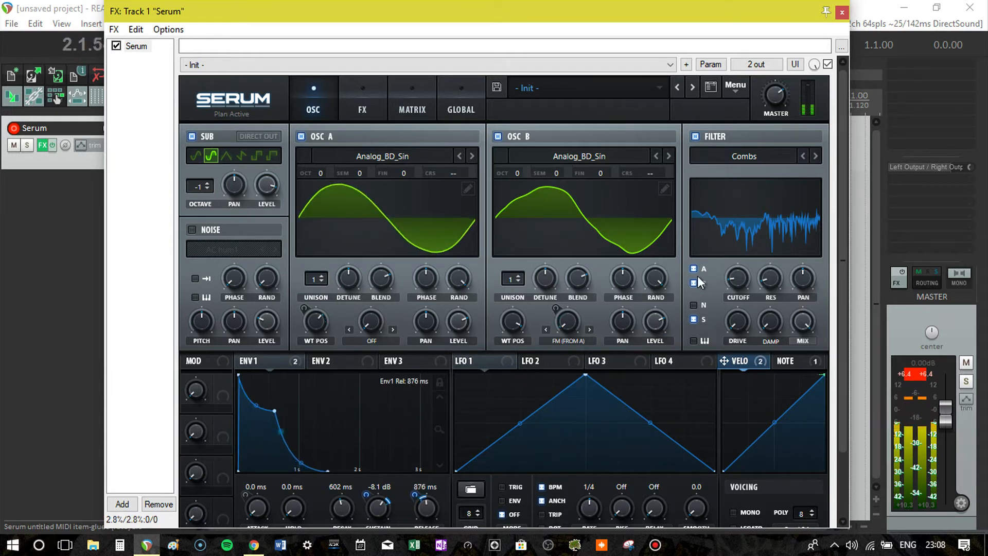
drag(739, 273, 737, 255)
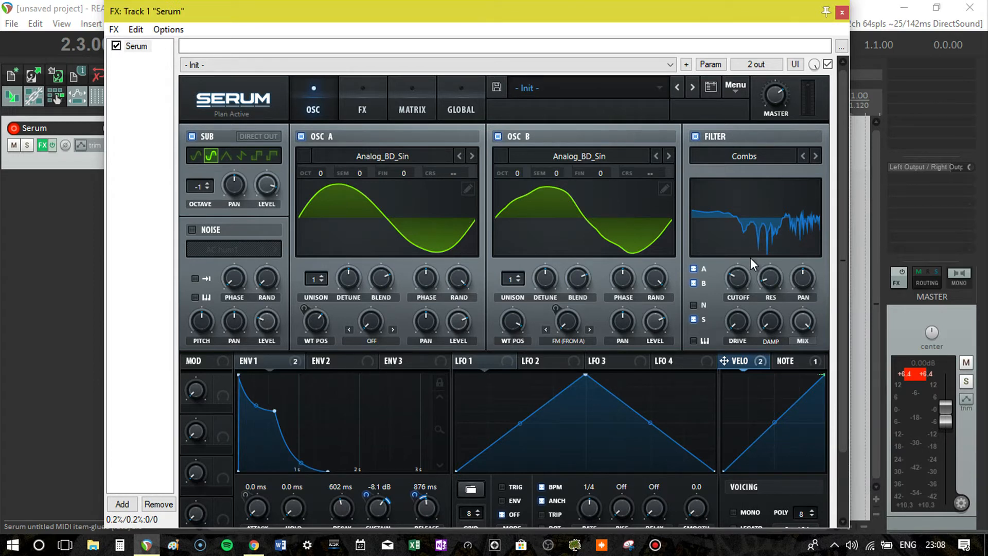
- Enable the Tube distortion effect, raise its drive and lower its mix to about half
click(362, 100)
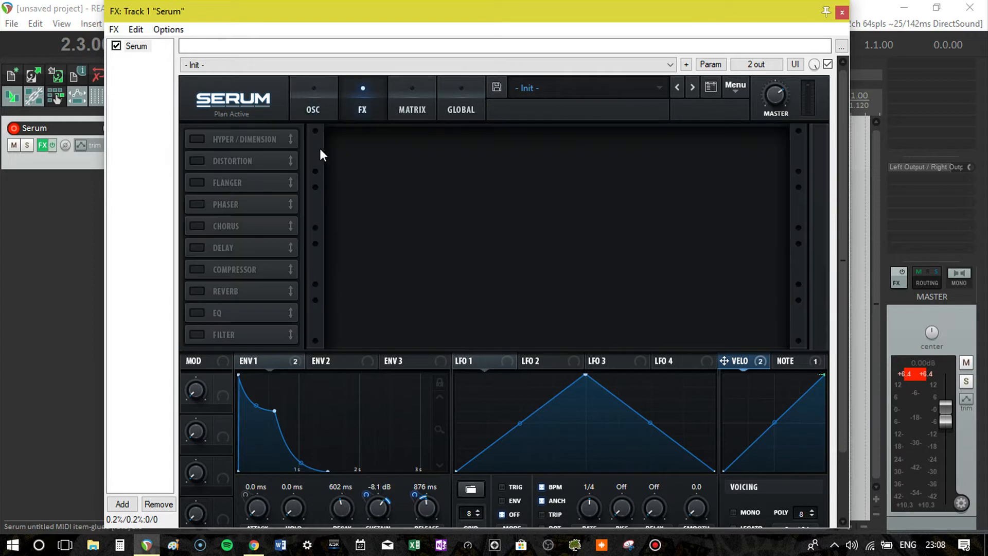
click(196, 161)
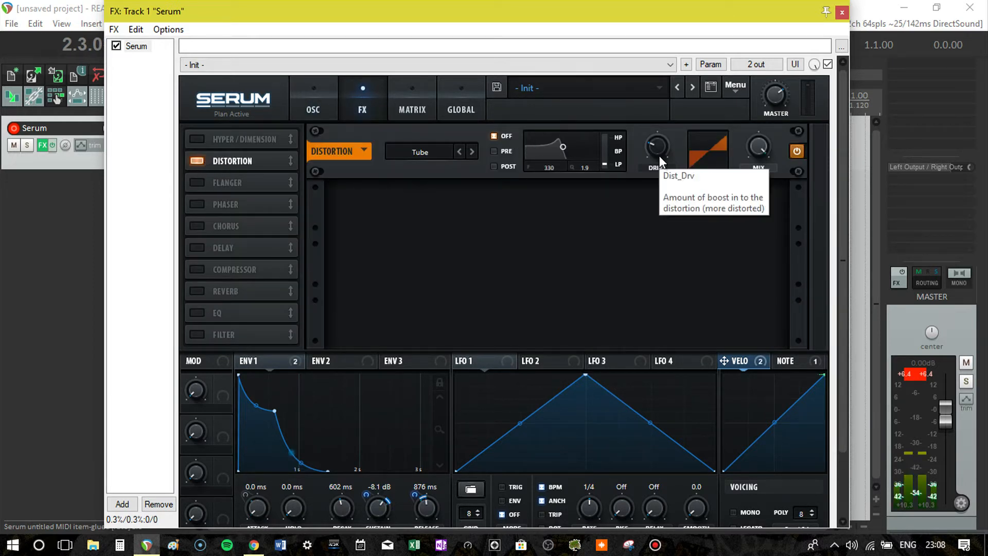
drag(659, 152, 743, 214)
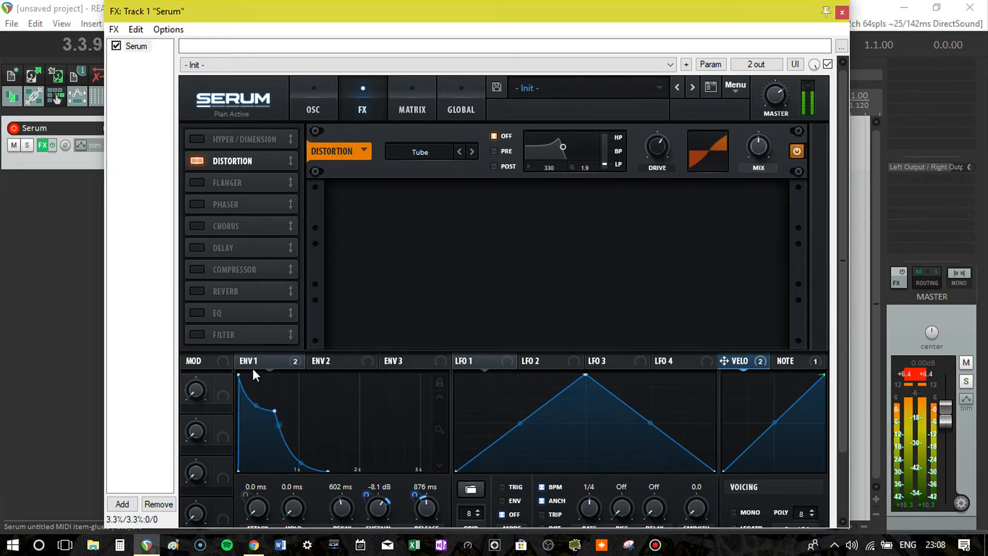
- Assign envelope 1 to the distortion's drive with an amount of 27 and to its mix, setting the mix to 66%
drag(263, 361, 650, 147)
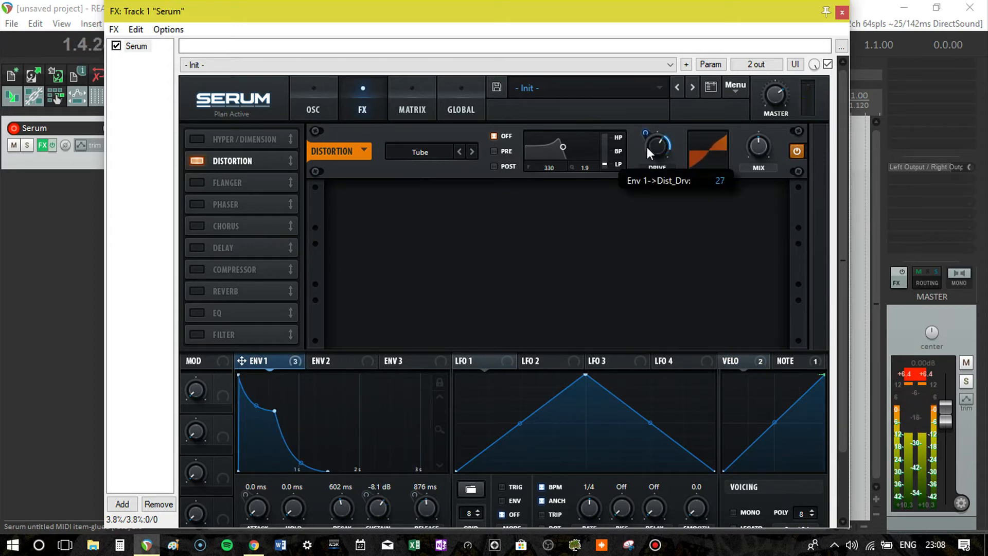
mouse_move(761, 146)
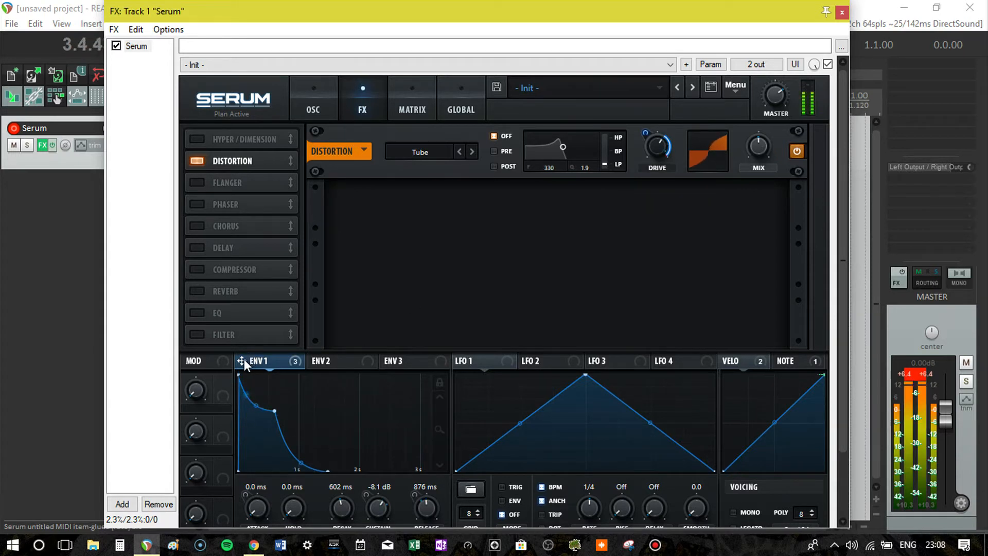
drag(244, 359, 738, 180)
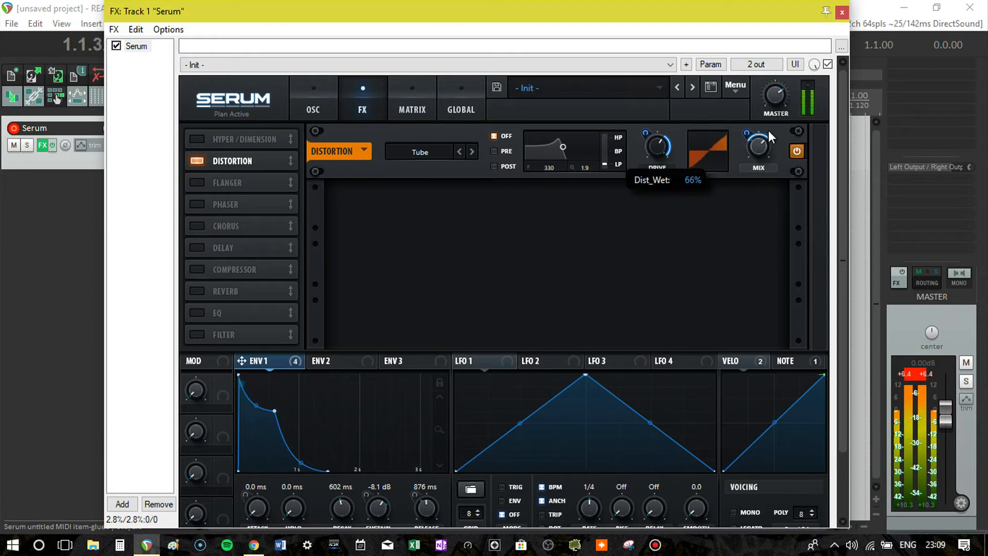
- Fine-tune envelope 1's modulation amount on the distortion's mix by ear during playback
drag(746, 134, 747, 145)
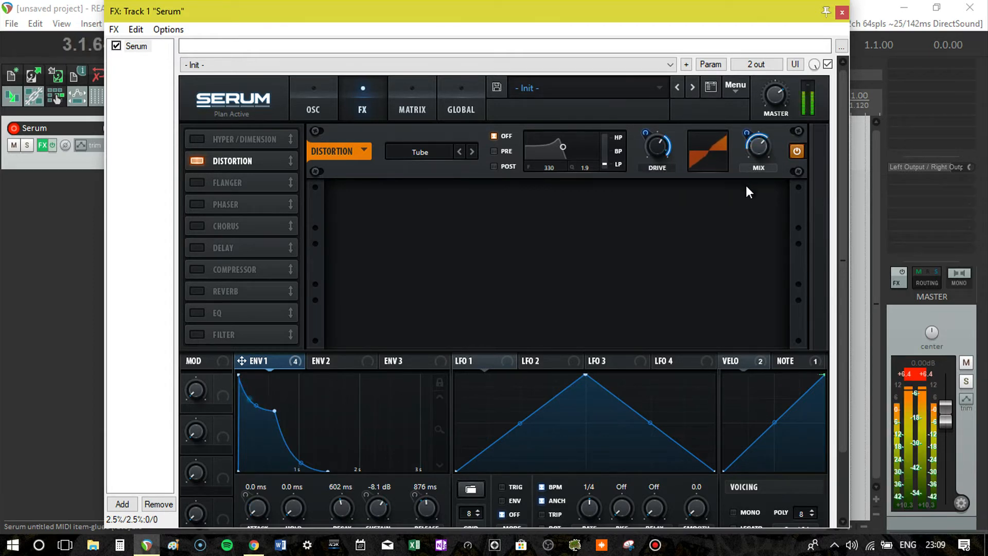
drag(748, 135, 752, 130)
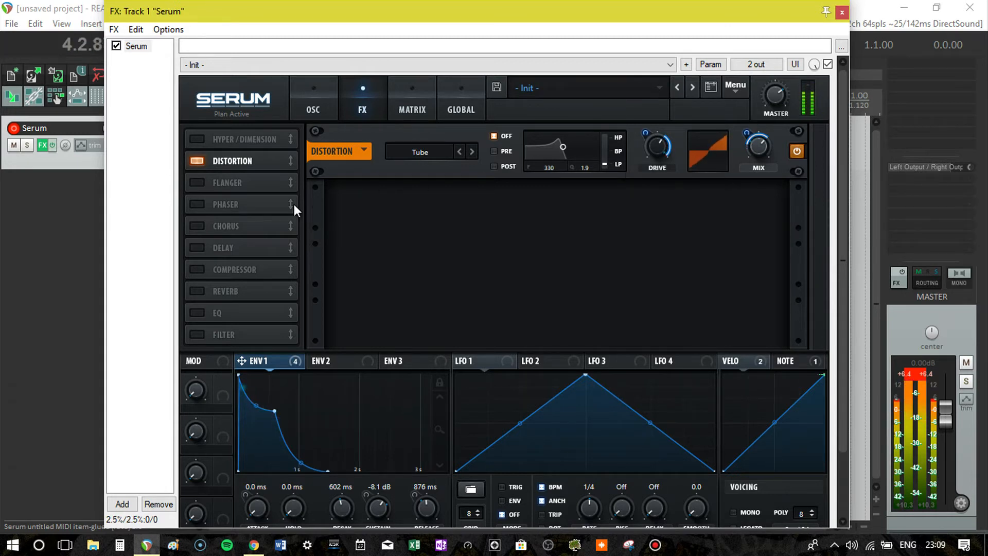
- Enable the compressor effect with Multiband on, lower its mix by ear during playback, and stop the playback
click(194, 269)
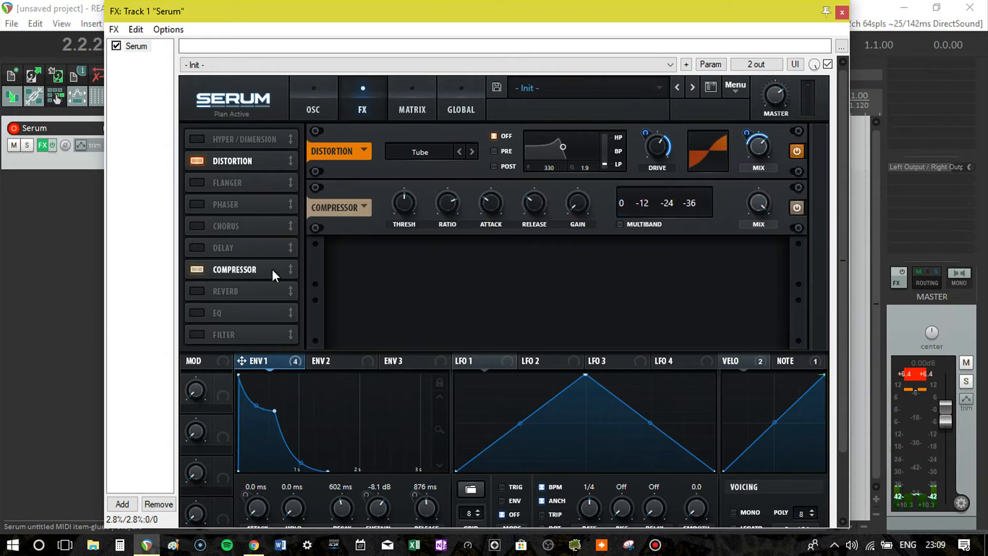
click(619, 223)
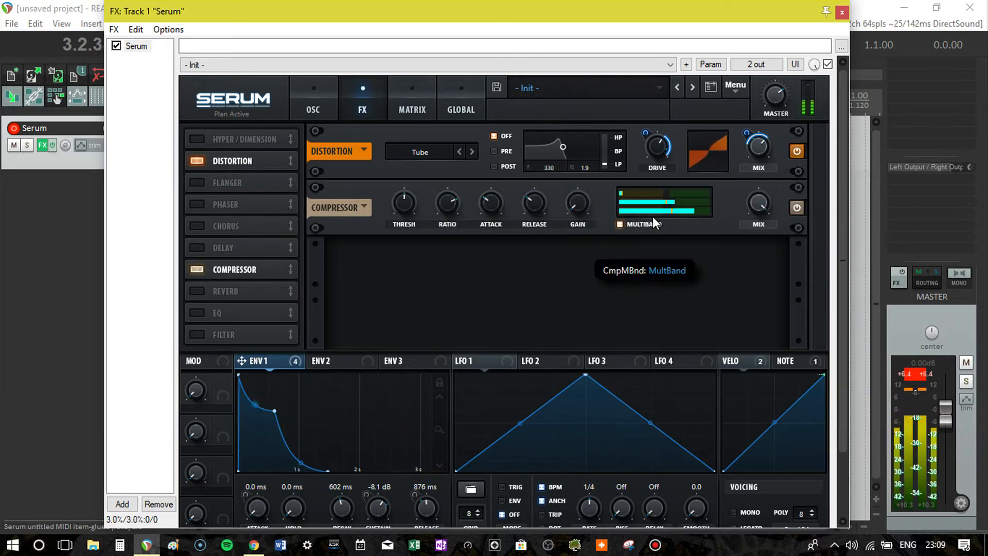
mouse_move(666, 196)
drag(667, 196, 715, 209)
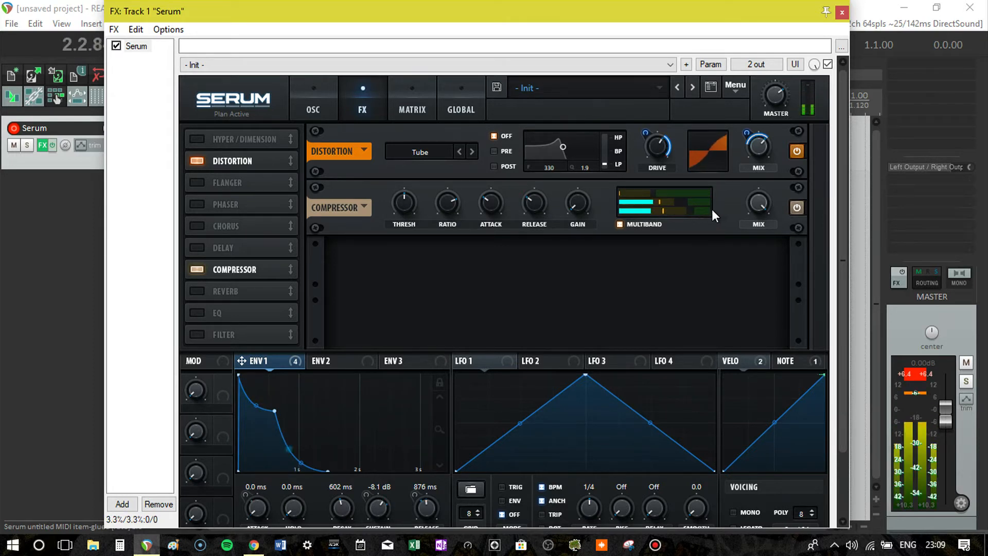
drag(651, 191, 672, 202)
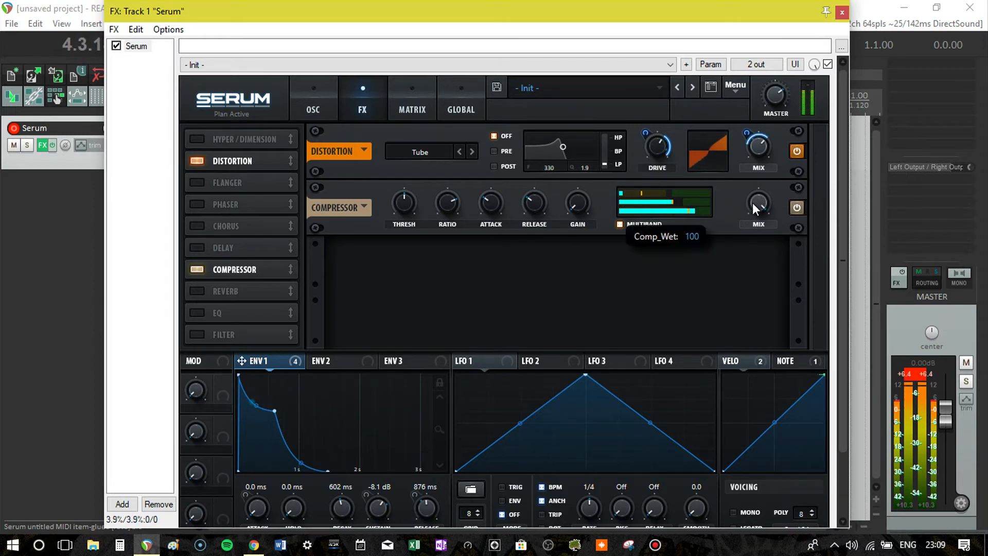
drag(727, 364, 726, 307)
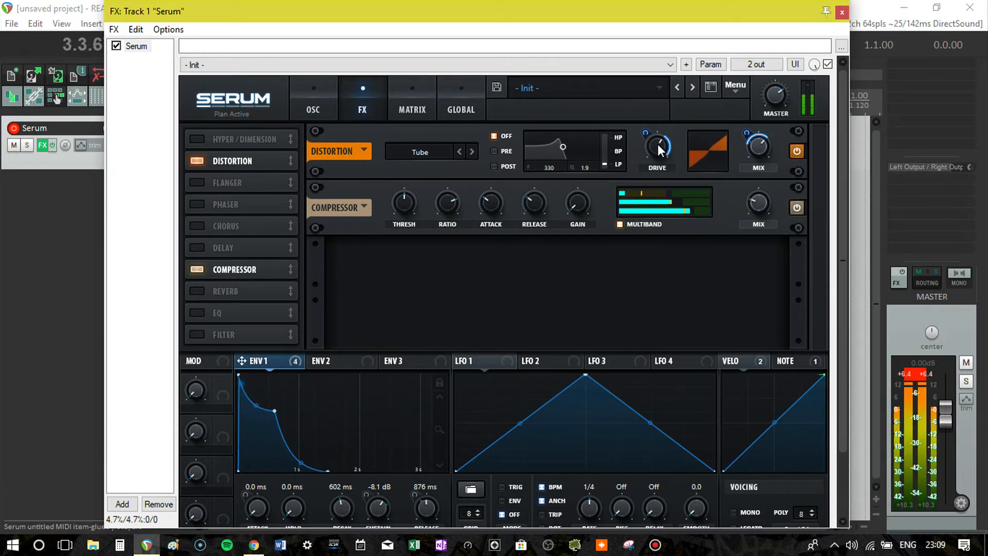
mouse_move(658, 149)
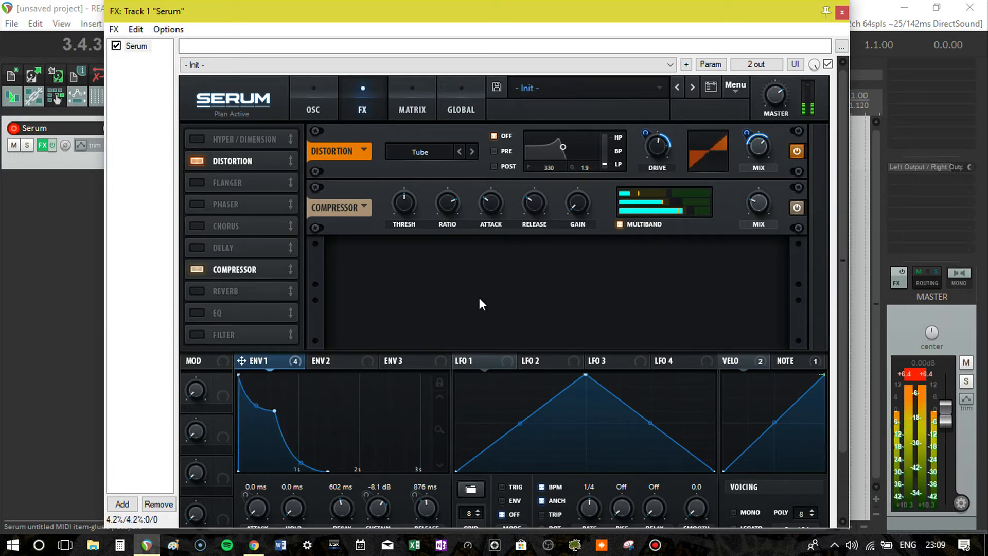
key(space)
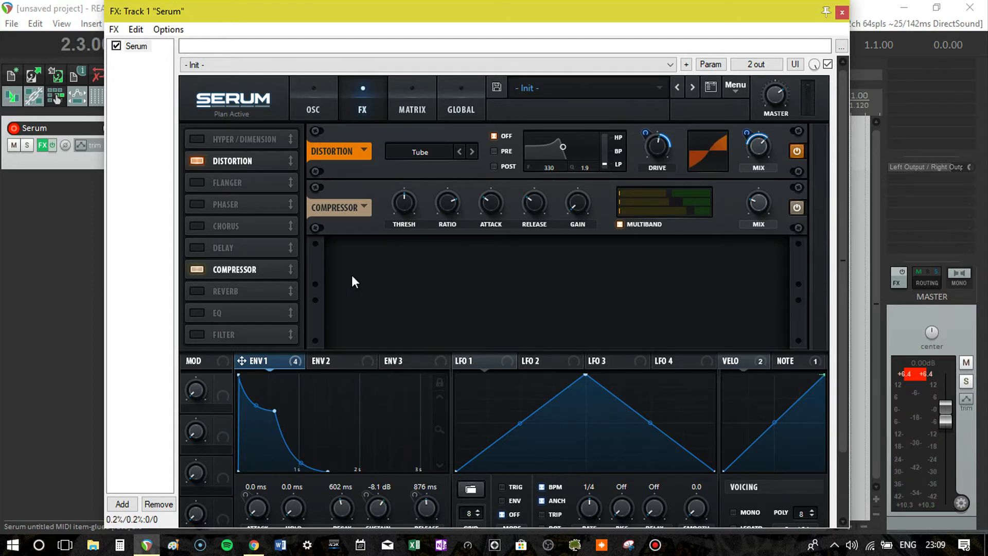
- Enable the filter effect after the compressor and set its type to Reverb
click(196, 334)
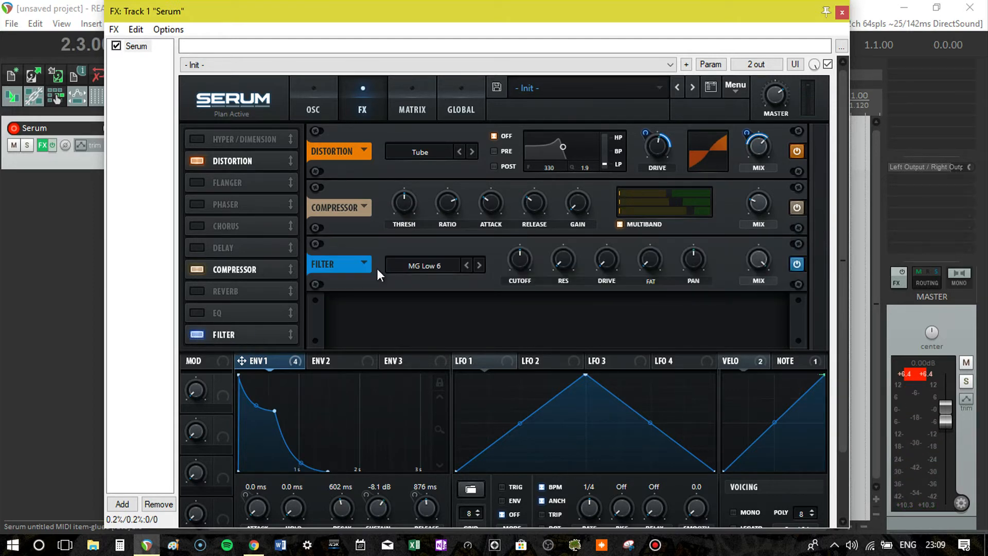
click(452, 268)
mouse_move(437, 331)
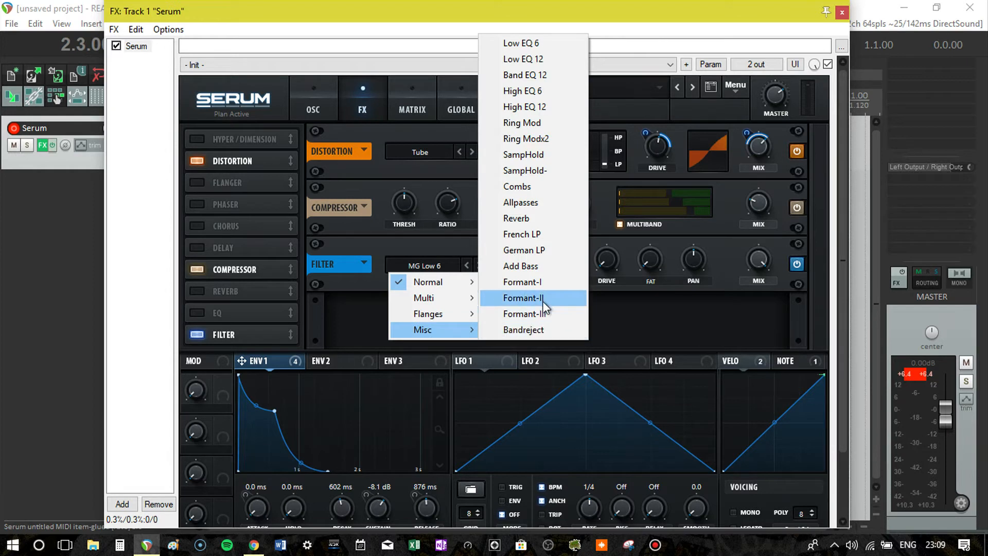
click(532, 220)
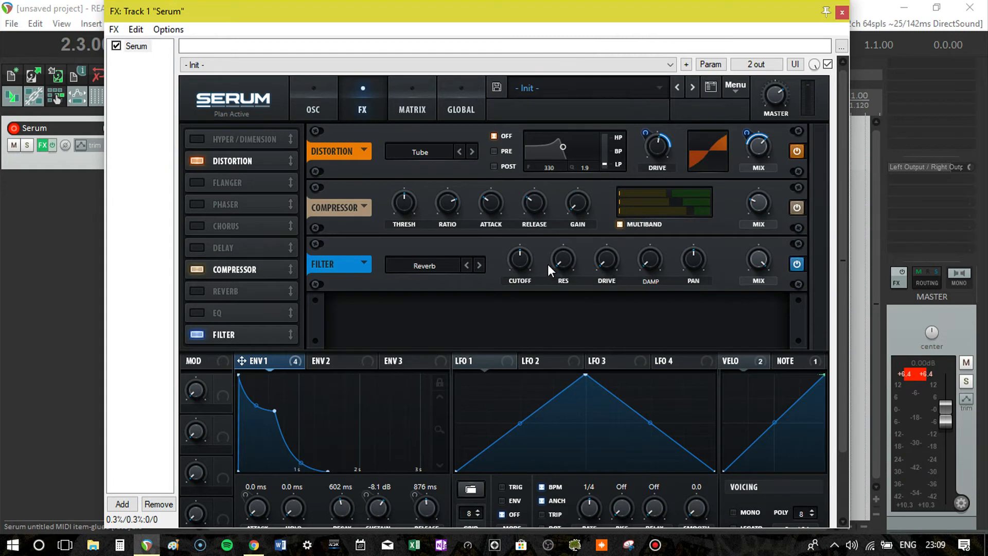
- Lower the Reverb filter's cutoff and assign envelope 1 to it, tuning the modulation amount by ear
click(523, 257)
drag(522, 256, 524, 278)
mouse_move(499, 273)
mouse_down()
mouse_move(517, 263)
mouse_move(504, 283)
mouse_up()
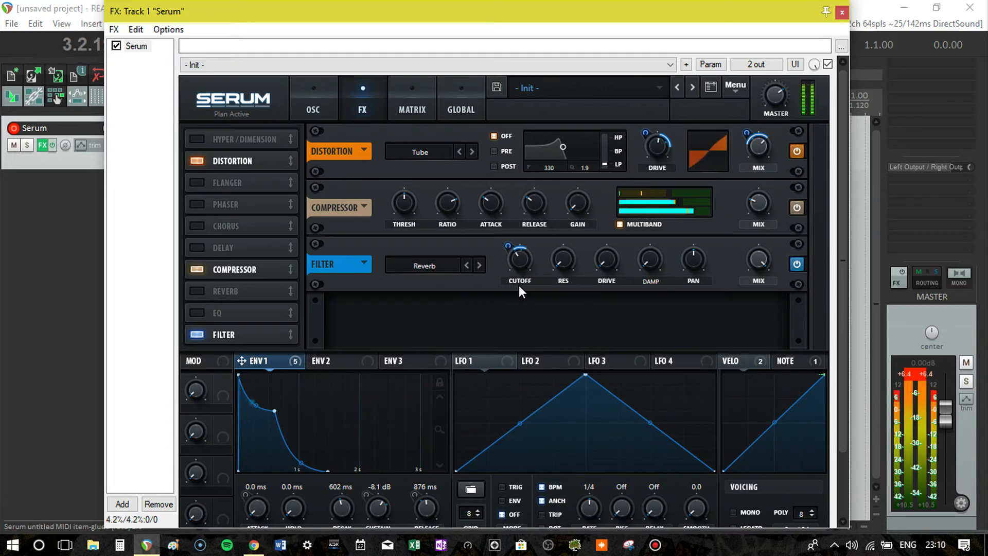
drag(504, 262, 539, 209)
- Reduce oscillator B's wavetable to its first sine frame by removing every frame from the second one to the end
click(315, 95)
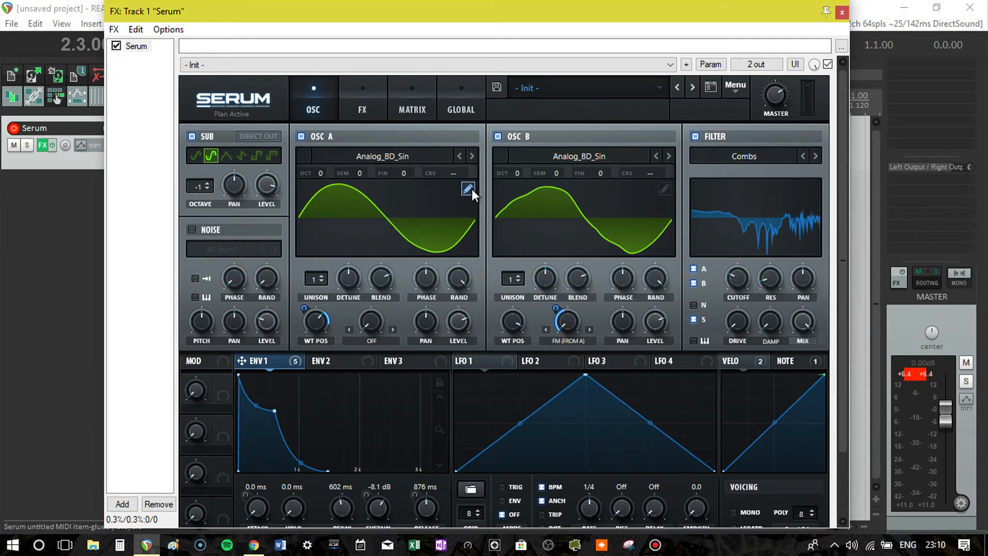
click(662, 190)
click(234, 495)
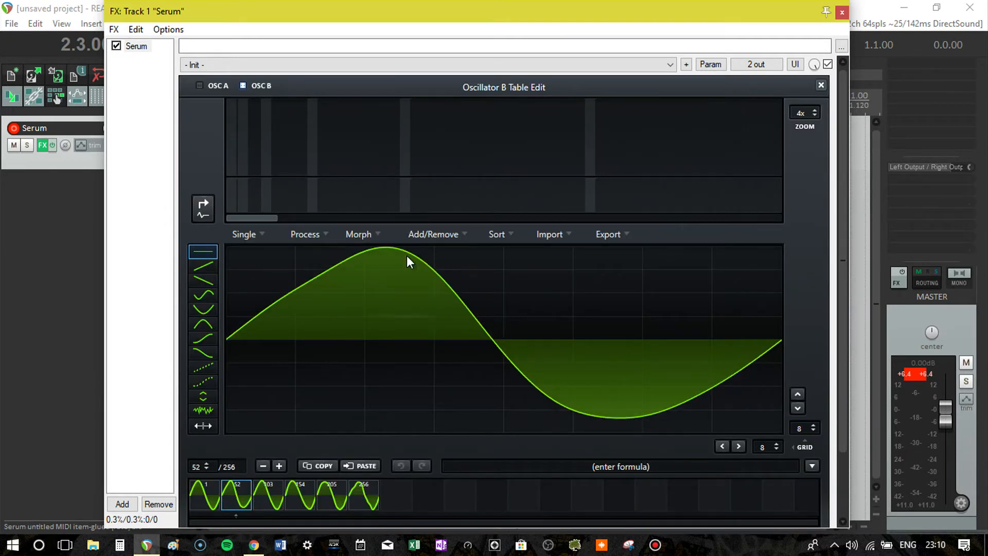
click(458, 235)
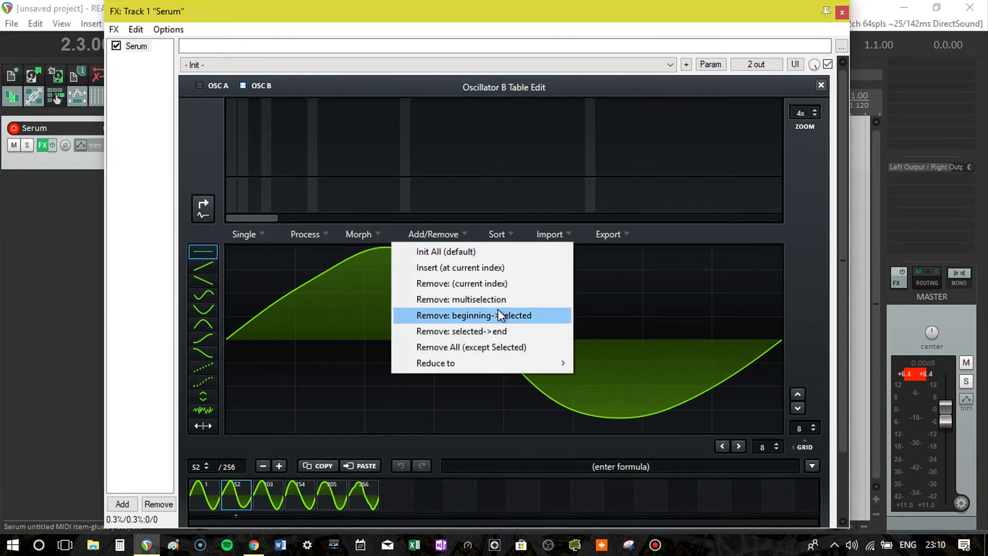
click(488, 331)
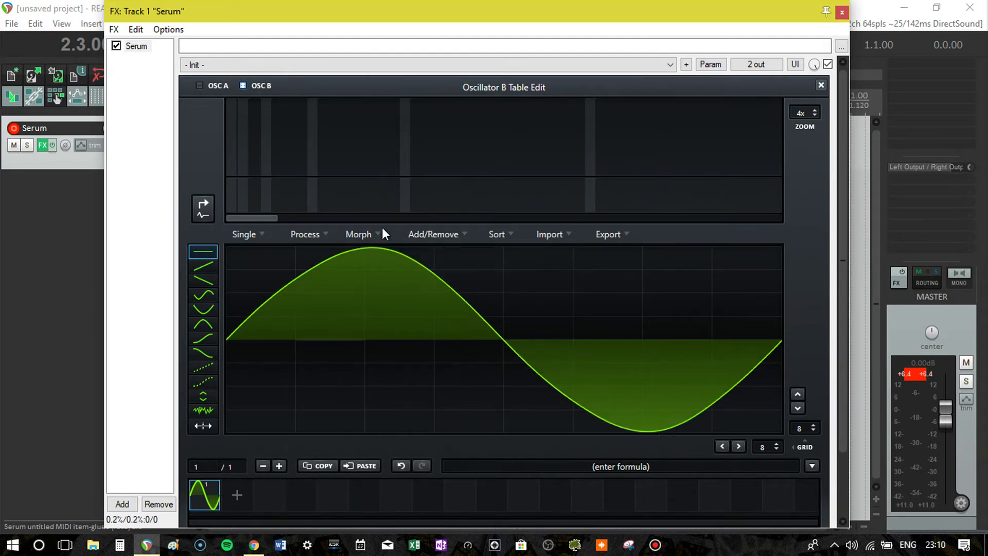
click(821, 85)
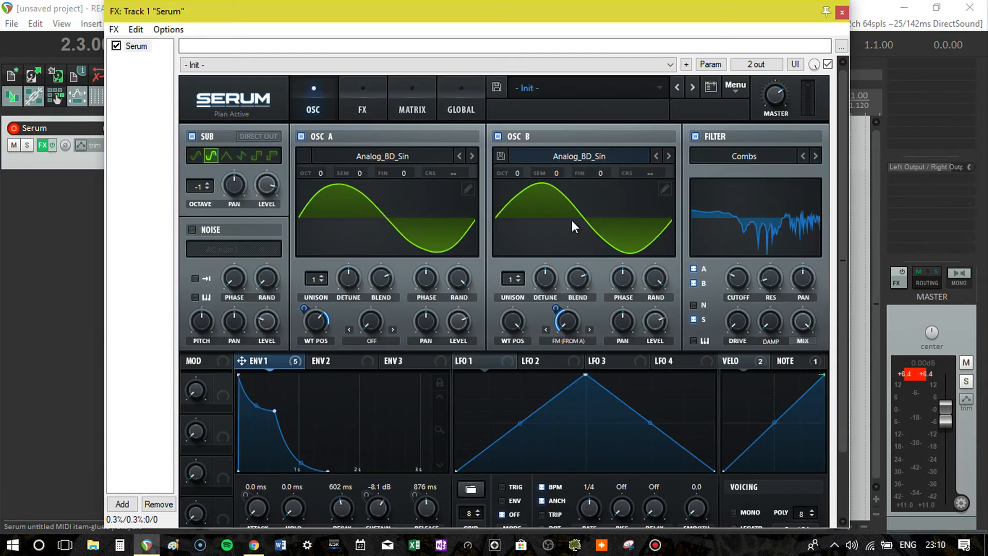
- Add a second frame to oscillator B's wavetable and draw flat steps of varying height over its sine wave
click(665, 191)
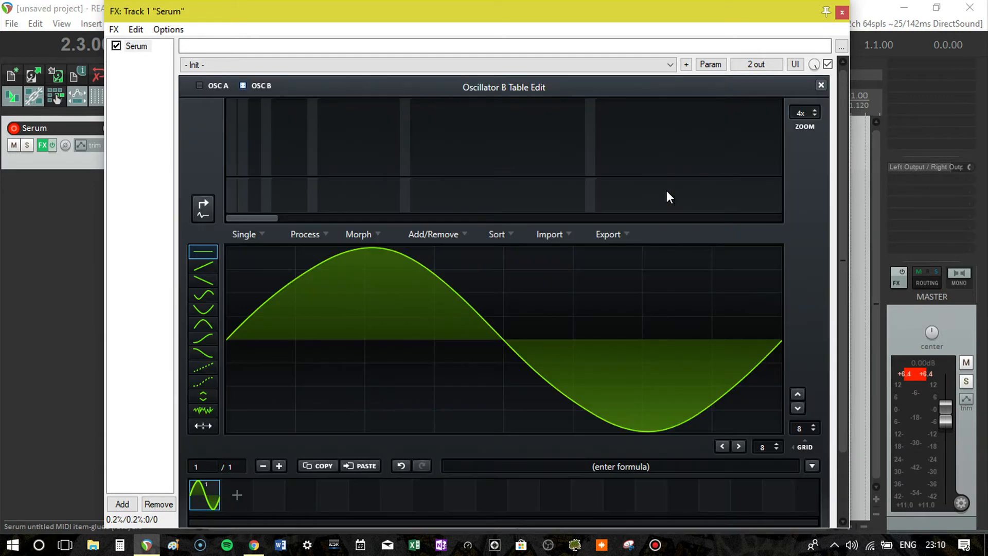
click(248, 496)
click(258, 357)
click(369, 279)
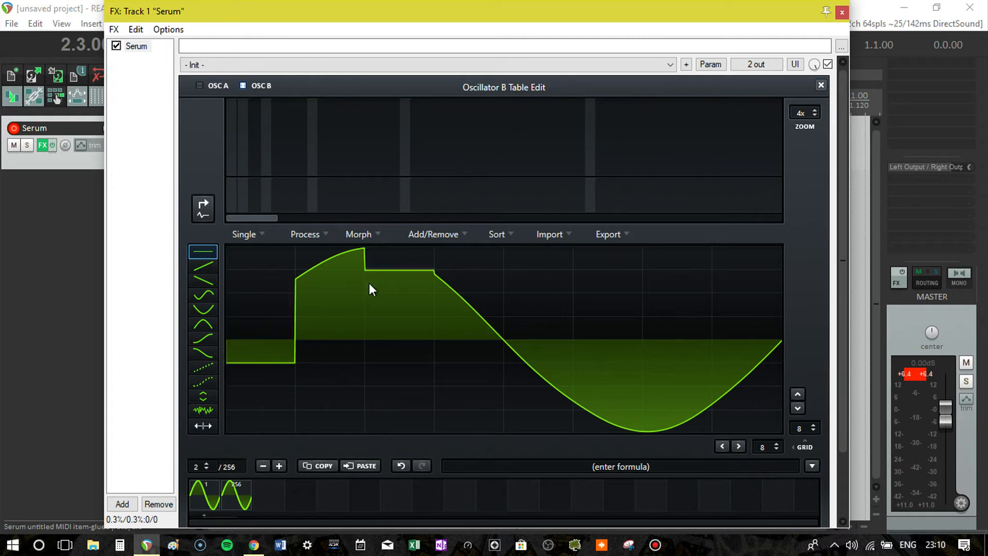
click(401, 406)
click(548, 319)
click(668, 427)
click(714, 348)
click(687, 316)
click(631, 292)
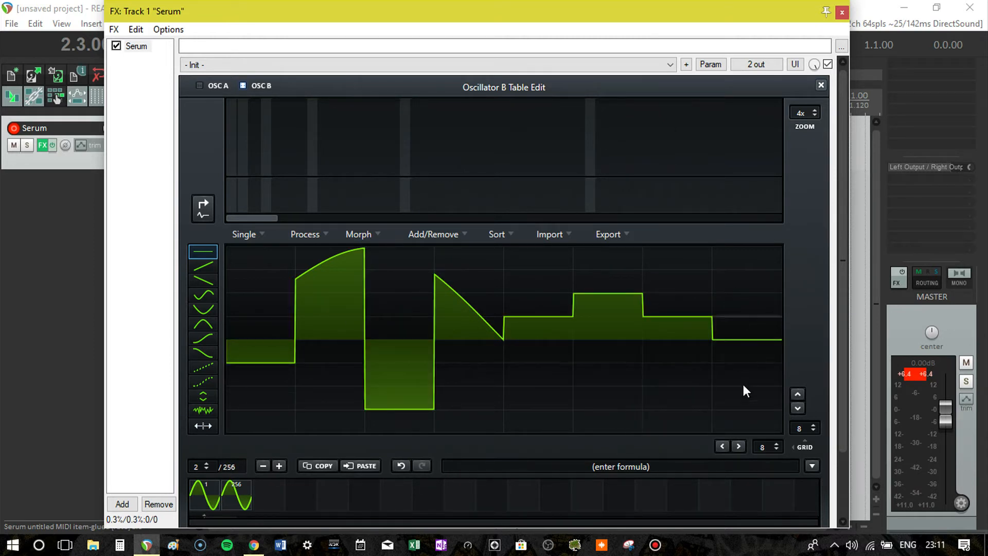
click(745, 384)
click(728, 269)
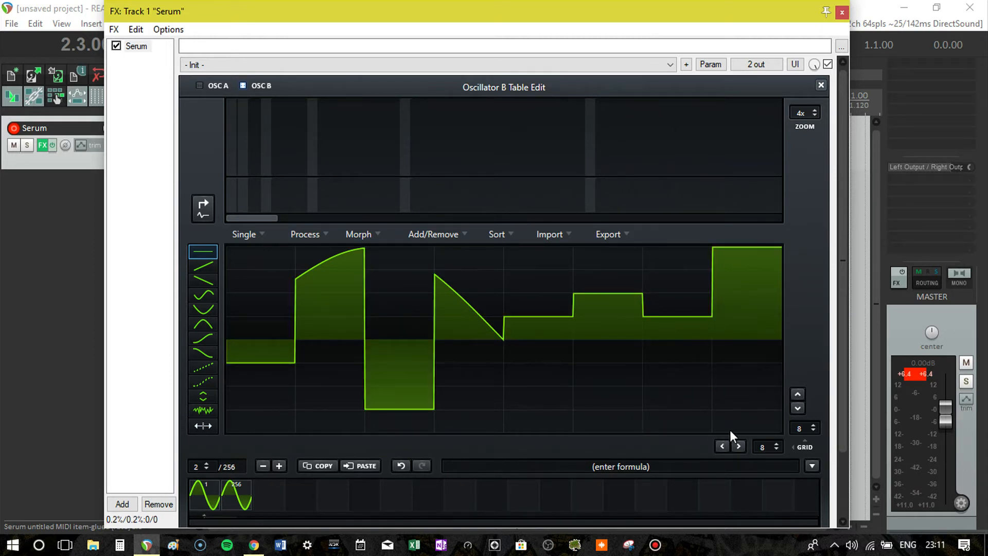
- Shift the second frame's waveform horizontally, set the horizontal grid to 20, and draw narrower flat steps into it
click(739, 446)
click(739, 446)
click(739, 446)
click(739, 447)
click(739, 447)
click(739, 446)
click(740, 446)
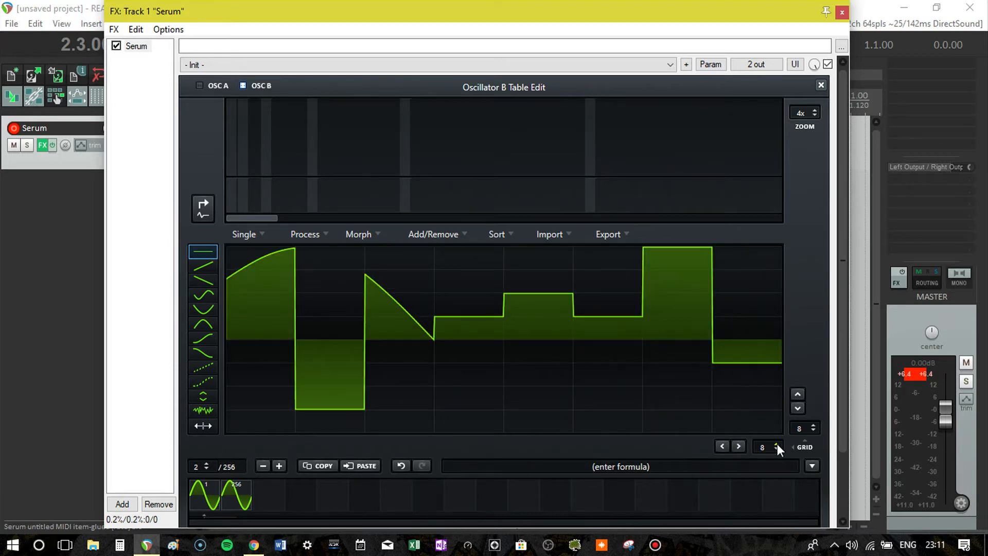
scroll(777, 443, up, 12)
click(432, 383)
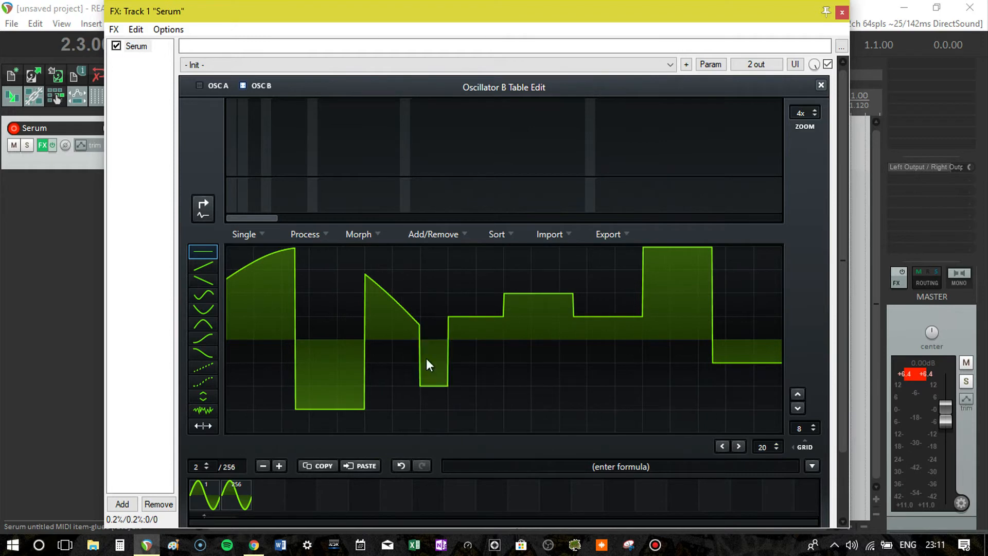
click(503, 235)
click(621, 426)
click(625, 386)
click(751, 254)
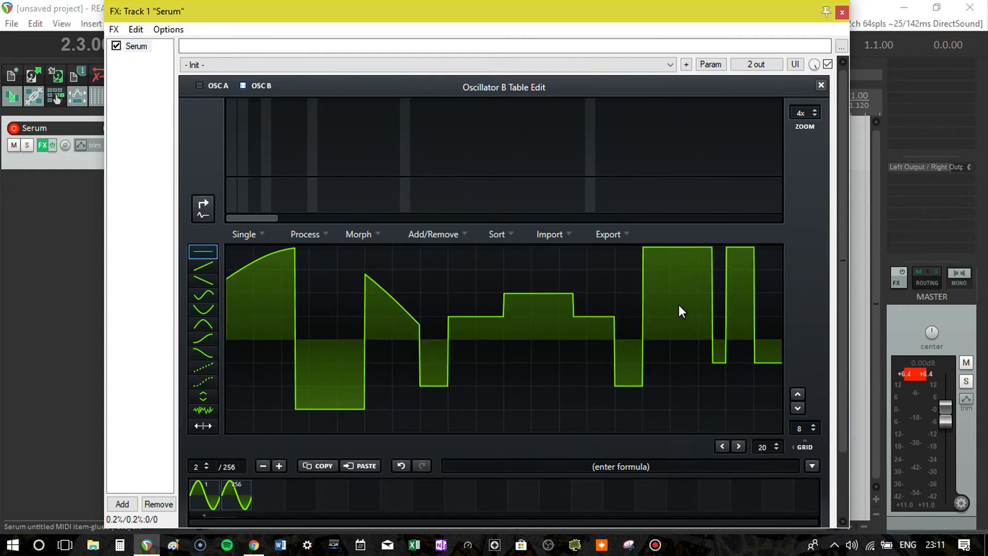
- Draw a rising ramp of harmonics, a short group of higher harmonics and a single low harmonic for the second frame
drag(407, 169, 523, 127)
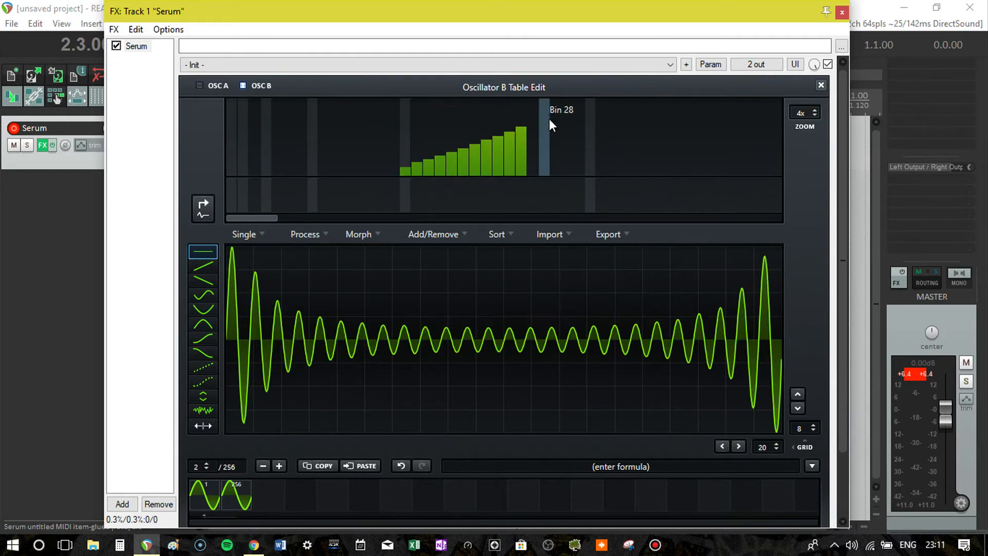
drag(624, 144, 648, 153)
click(310, 149)
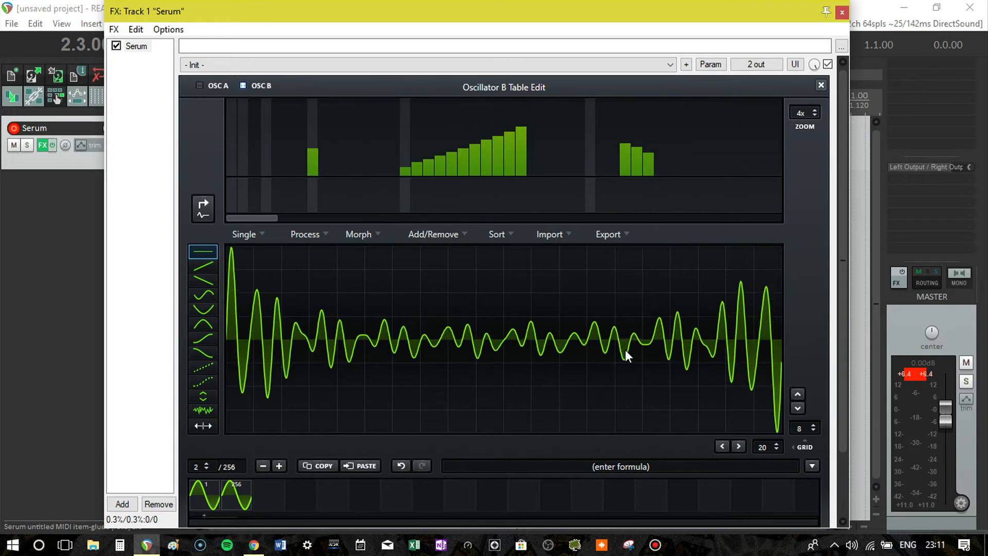
- Draw an ascending staircase and several separate high and low flat steps over the second frame's harmonic waveform
drag(342, 394, 517, 270)
drag(591, 257, 659, 385)
click(763, 387)
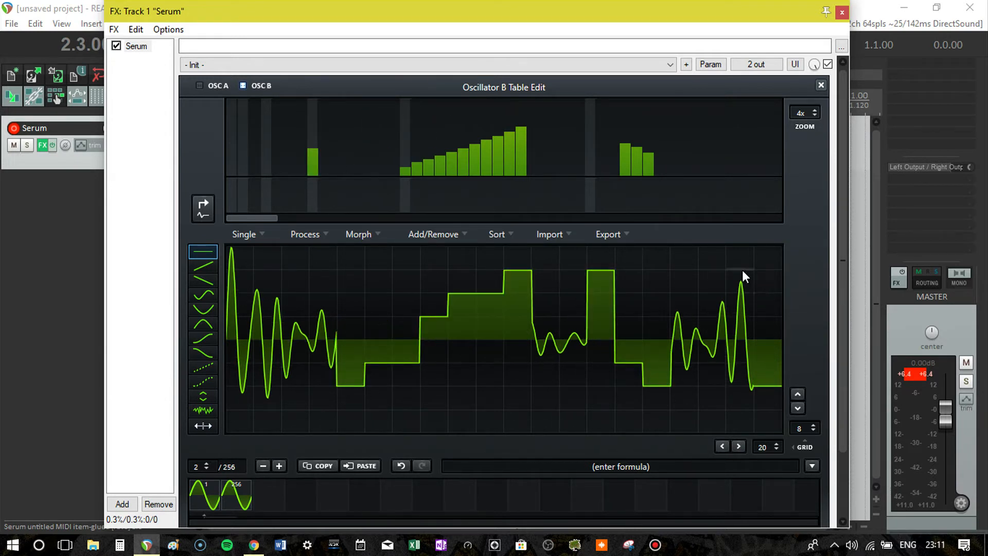
click(742, 270)
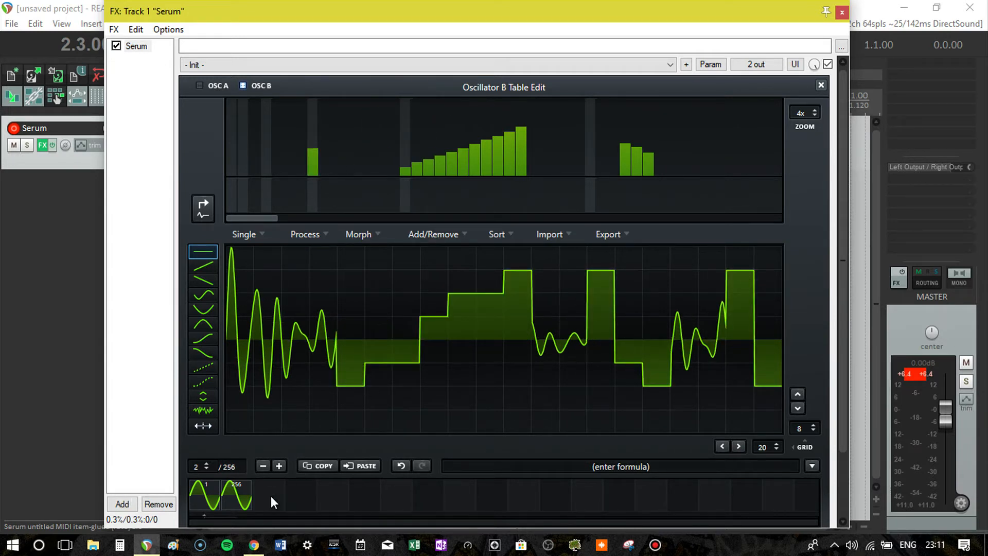
- Apply Morph - Spectral to oscillator B's wavetable and leave the wavetable editor
click(359, 234)
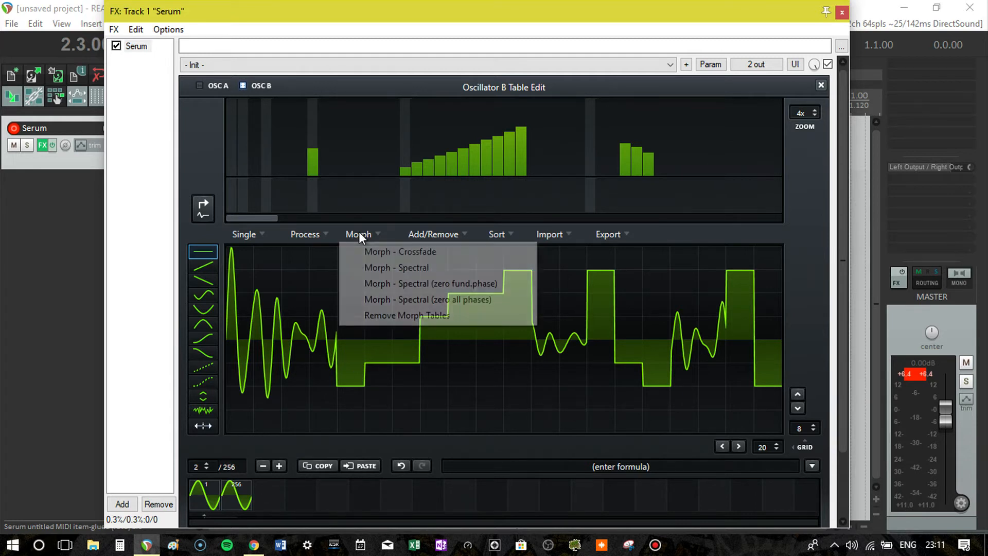
click(400, 268)
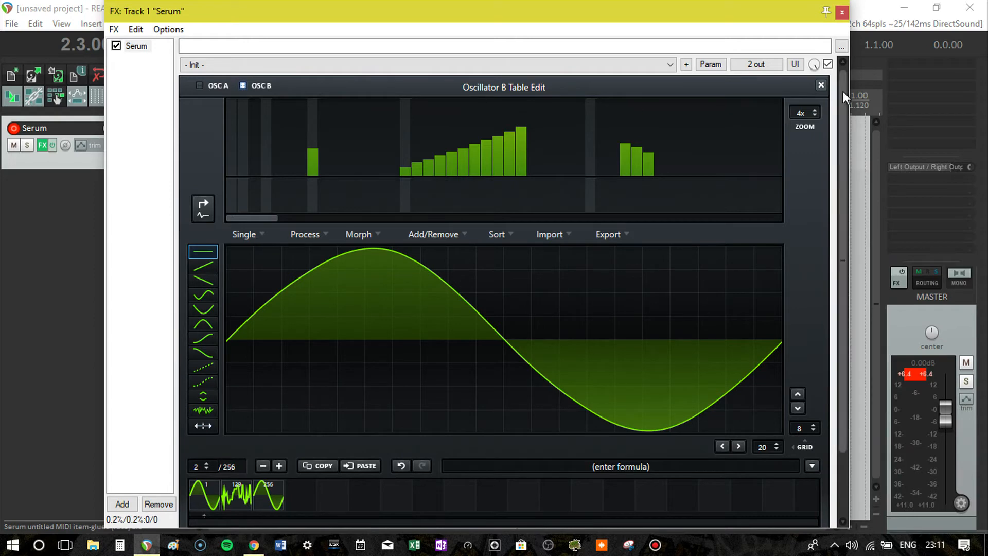
click(820, 86)
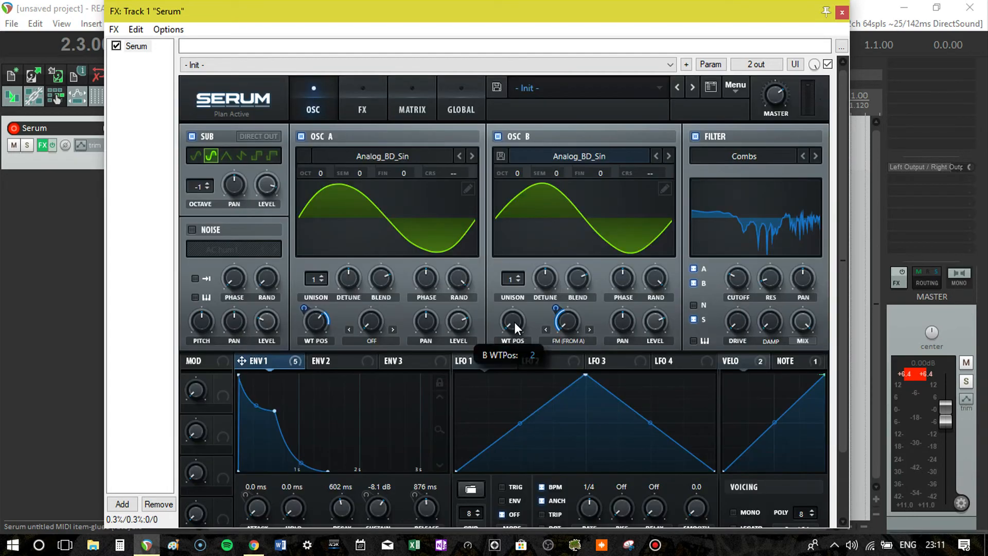
- Sweep oscillator B's wavetable position up to 256 and back down to audition the morphed table, and select LFO 1
drag(515, 322, 551, 144)
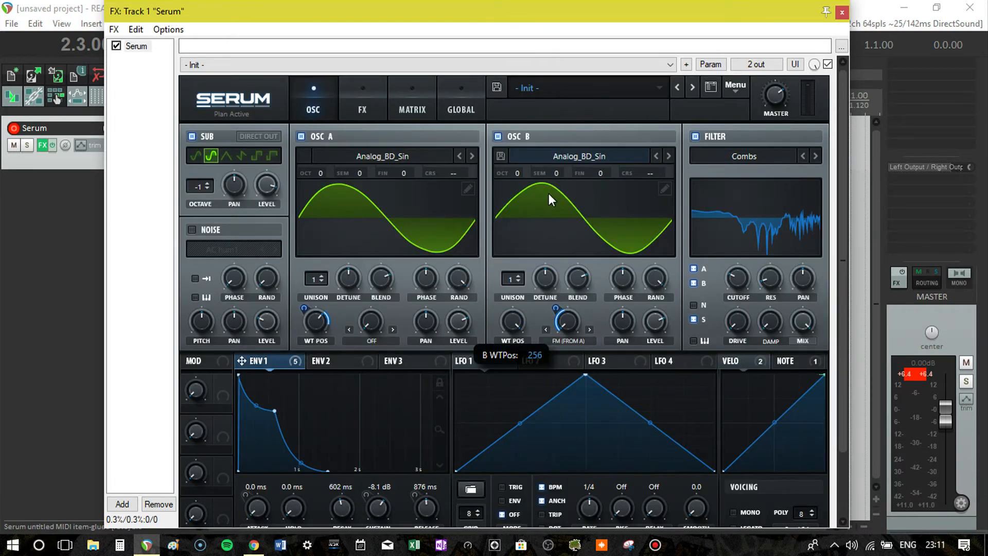
drag(548, 193, 535, 366)
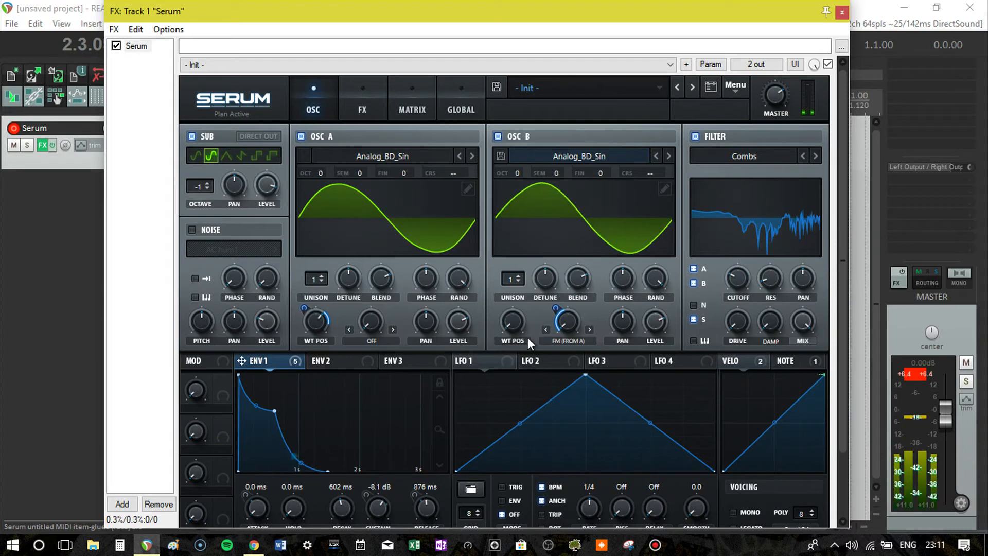
drag(519, 325, 527, 375)
click(465, 367)
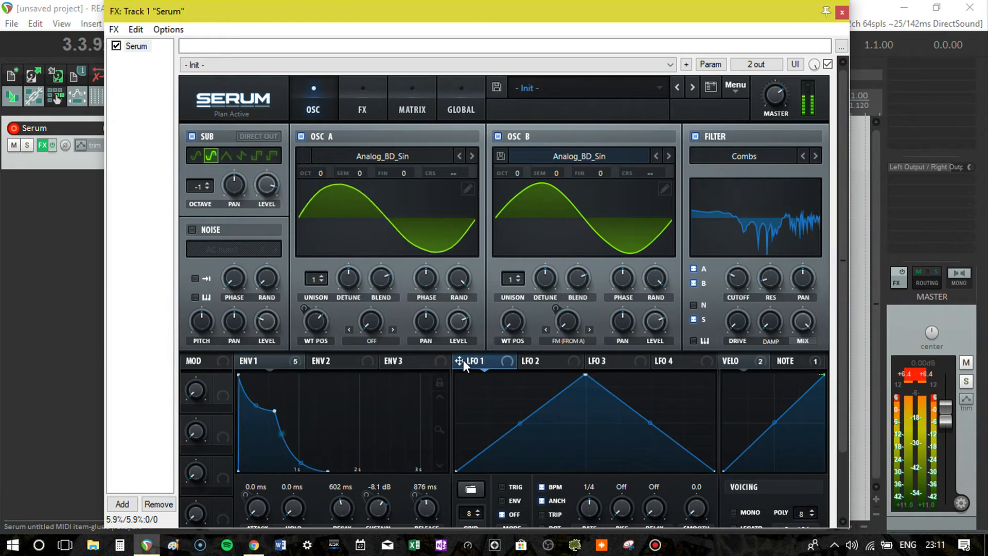
- Assign LFO 1 to oscillator B's wavetable position and reshape the LFO from a triangle into a straight rising ramp
drag(462, 360, 513, 320)
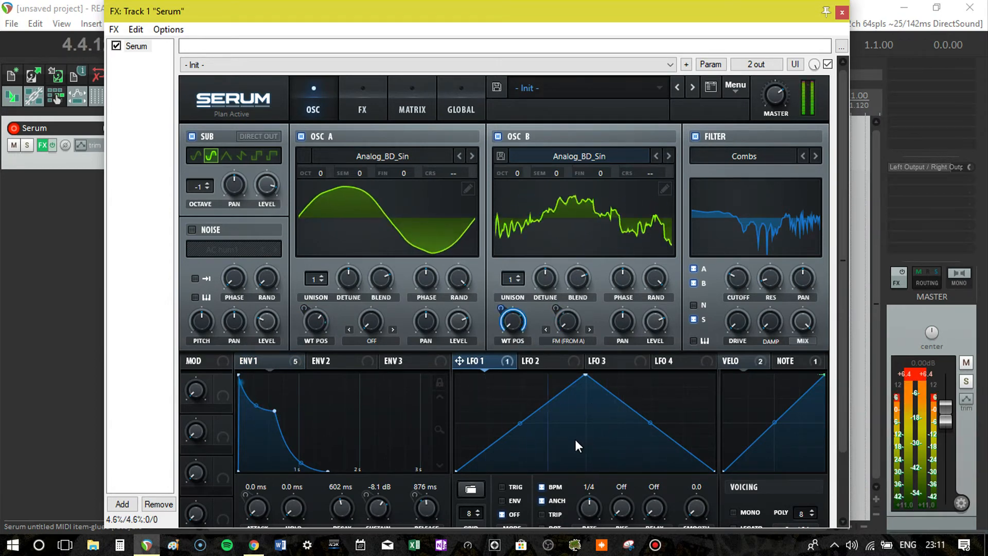
drag(587, 375, 729, 336)
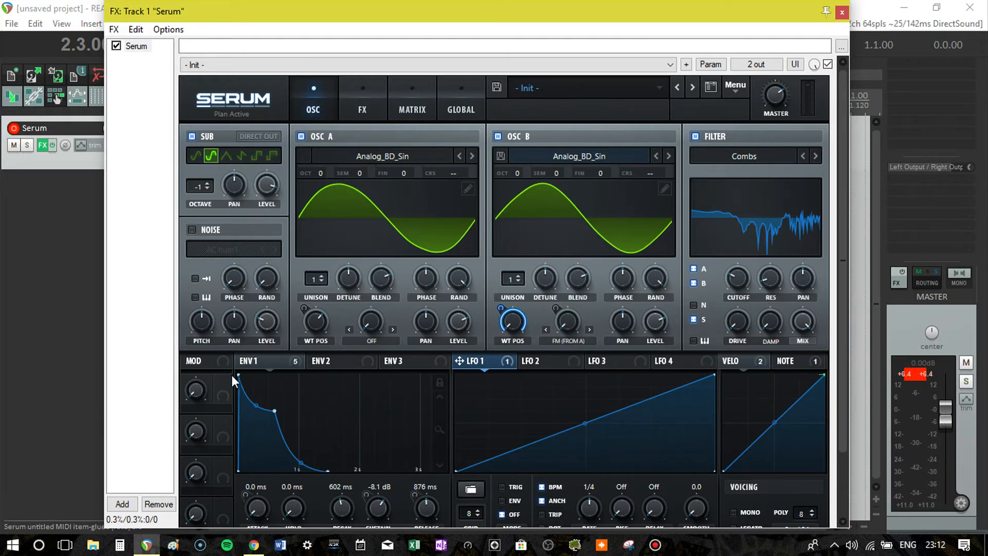
- Check the modulation assigned to oscillator B's FM (From A) warp amount
right_click(567, 319)
click(551, 316)
right_click(568, 319)
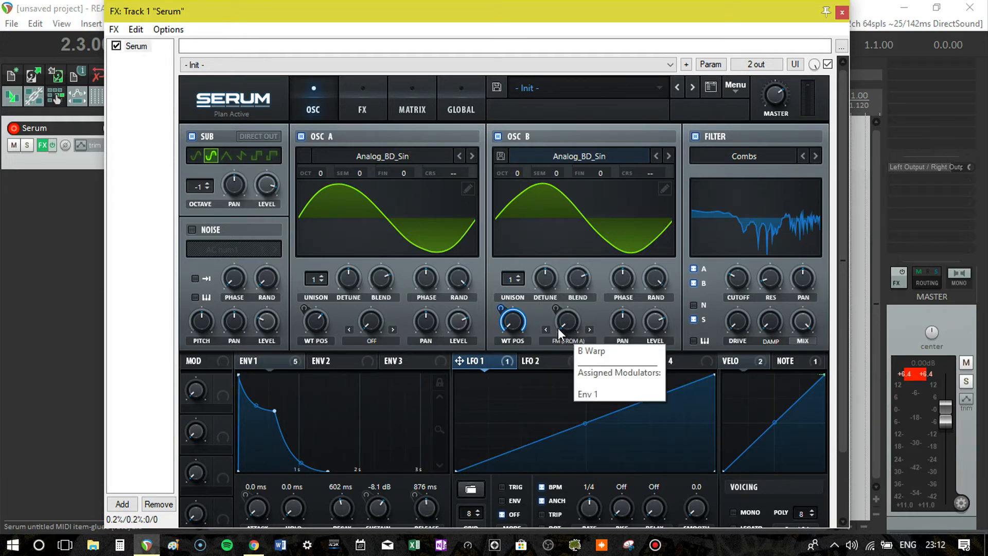
click(561, 328)
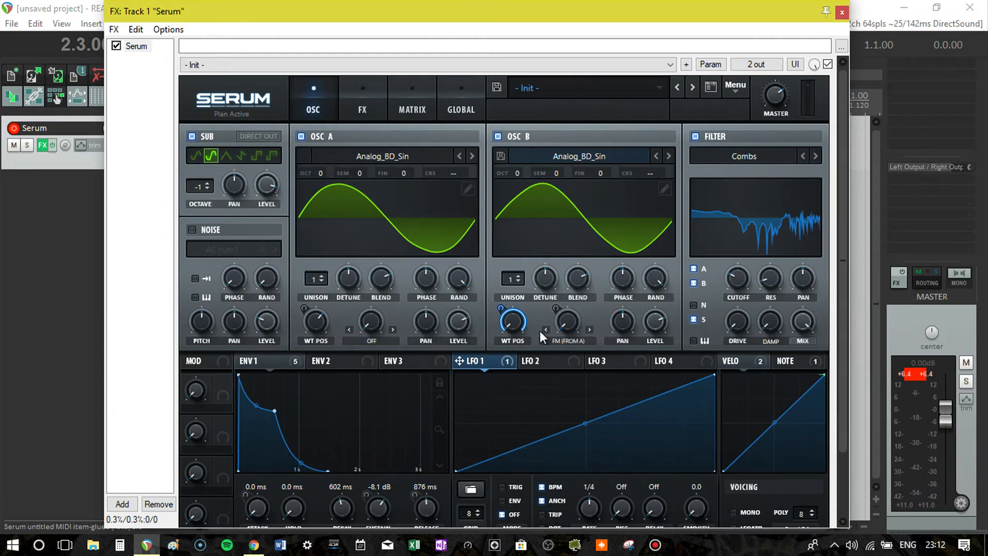
right_click(554, 325)
click(567, 332)
- Lower oscillator B's octave to -1
mouse_move(519, 172)
drag(519, 183, 518, 188)
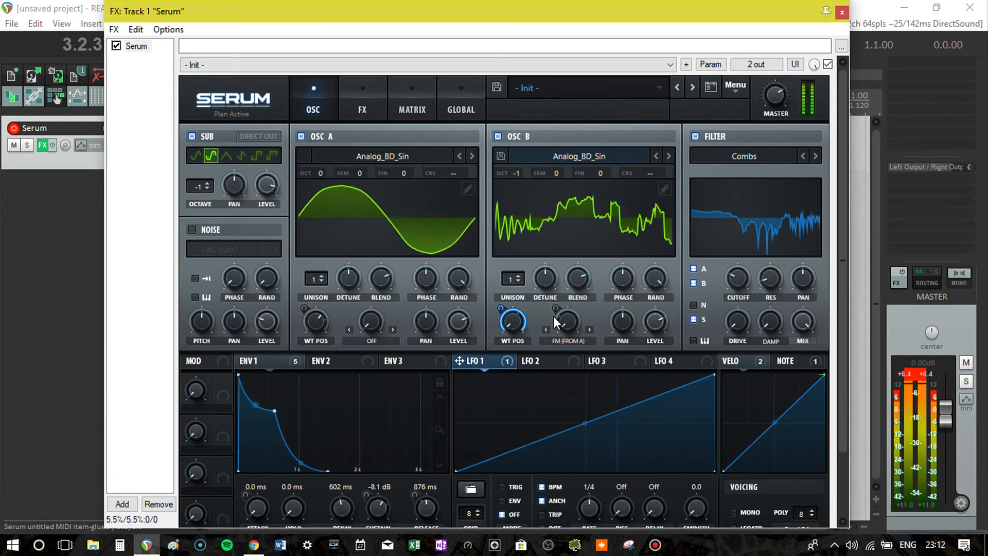
mouse_move(551, 325)
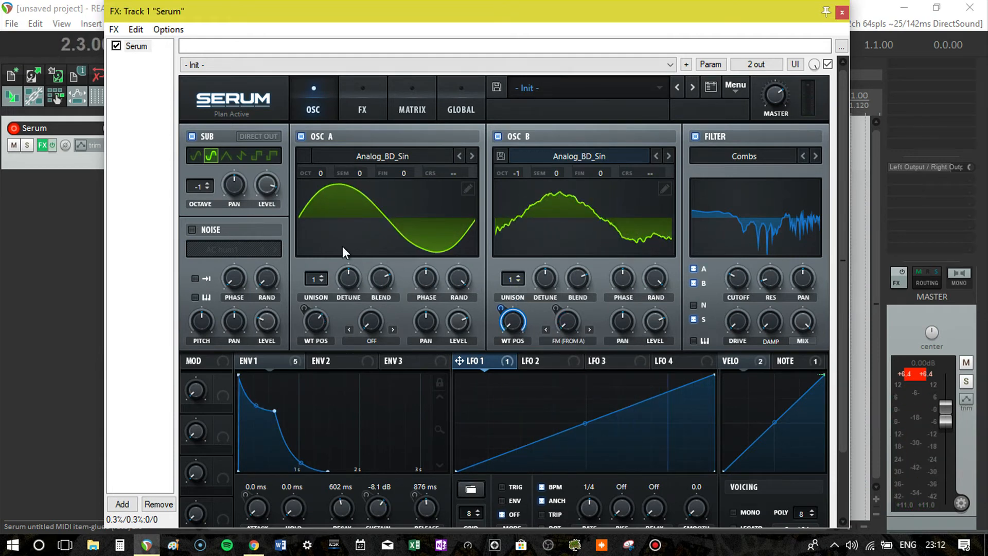
- Set oscillators A and B to 3 unison voices each and reduce their detune amounts
click(323, 275)
click(323, 275)
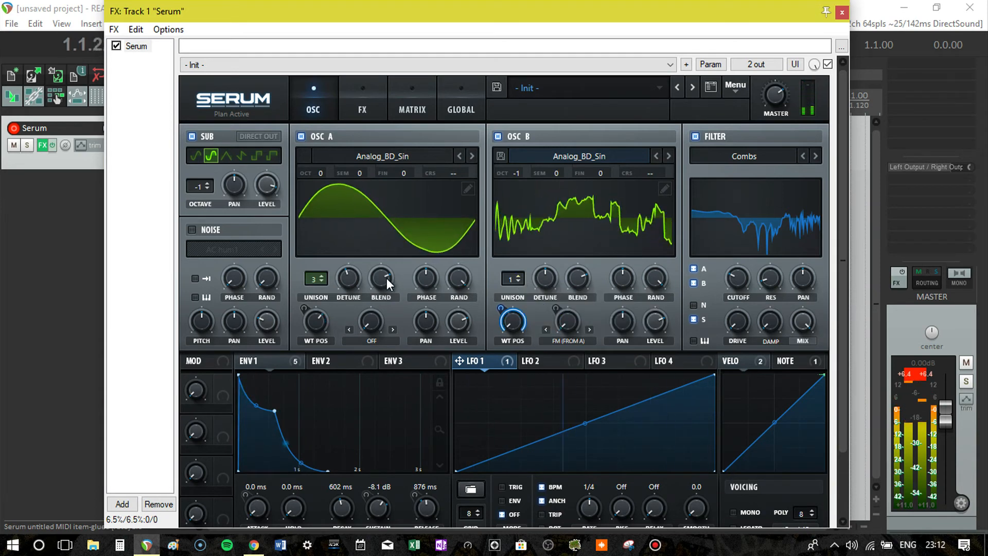
click(353, 282)
double_click(520, 275)
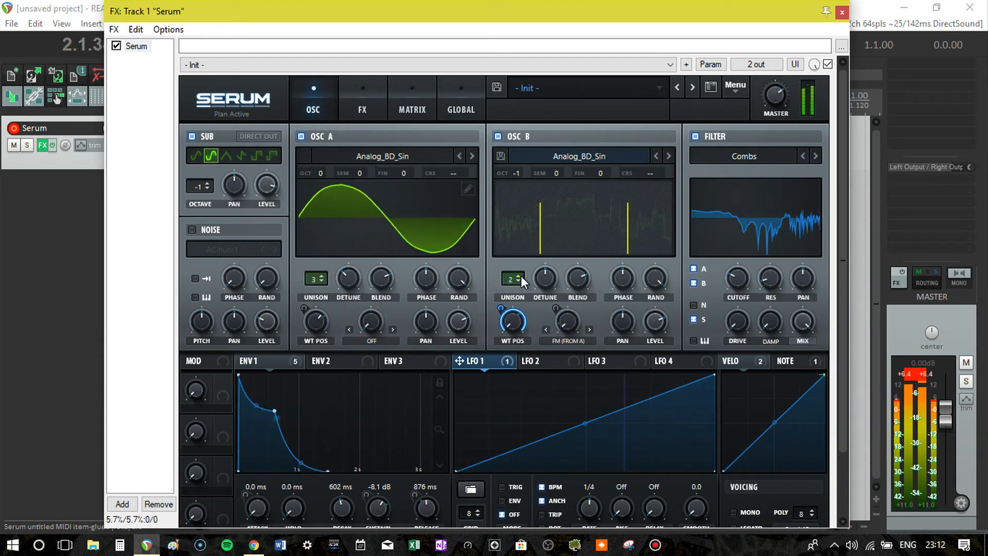
drag(542, 278, 539, 309)
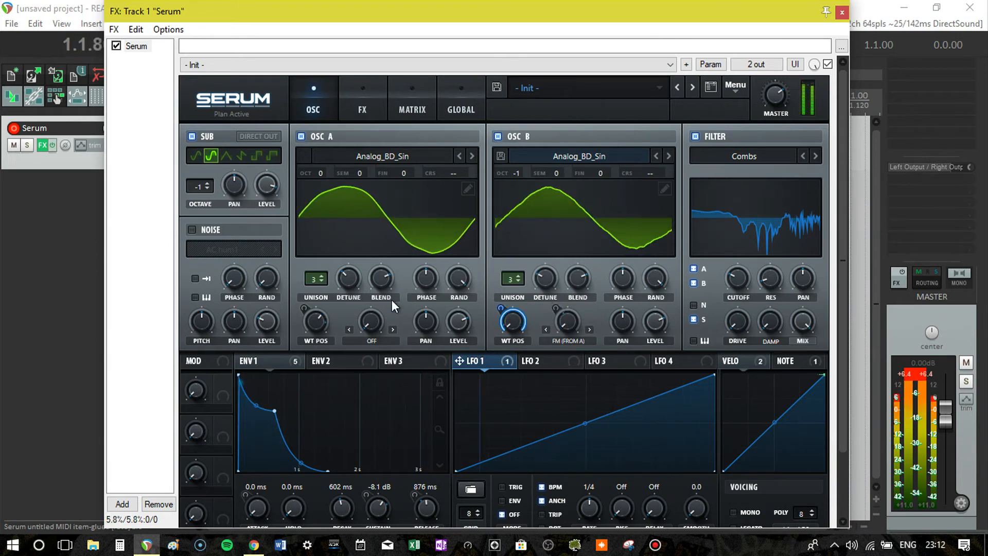
- Assign LFO 1 to the unison detune of oscillators A and B, and adjust the modulation amount on B
drag(461, 359, 335, 282)
drag(460, 358, 536, 302)
drag(533, 264, 533, 294)
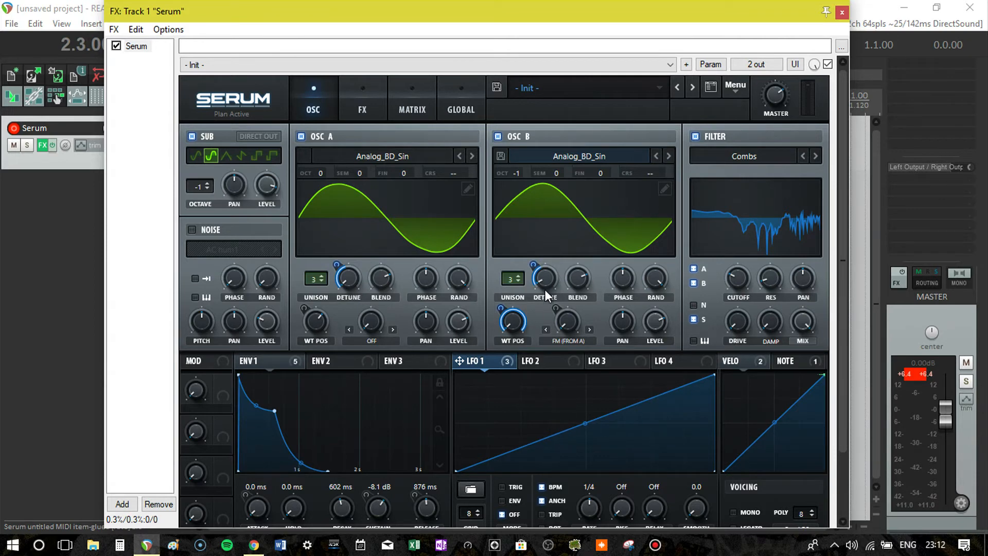
mouse_move(544, 289)
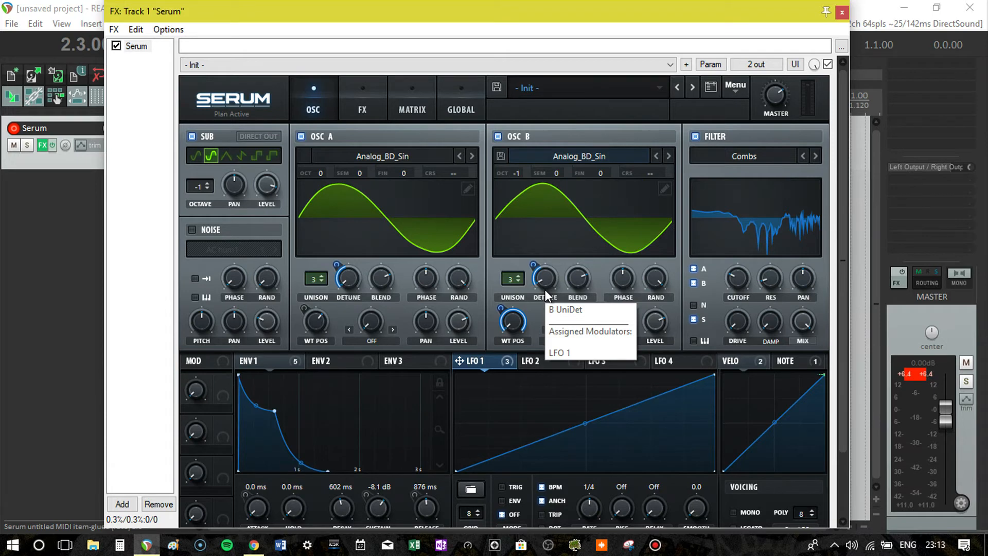
mouse_move(523, 319)
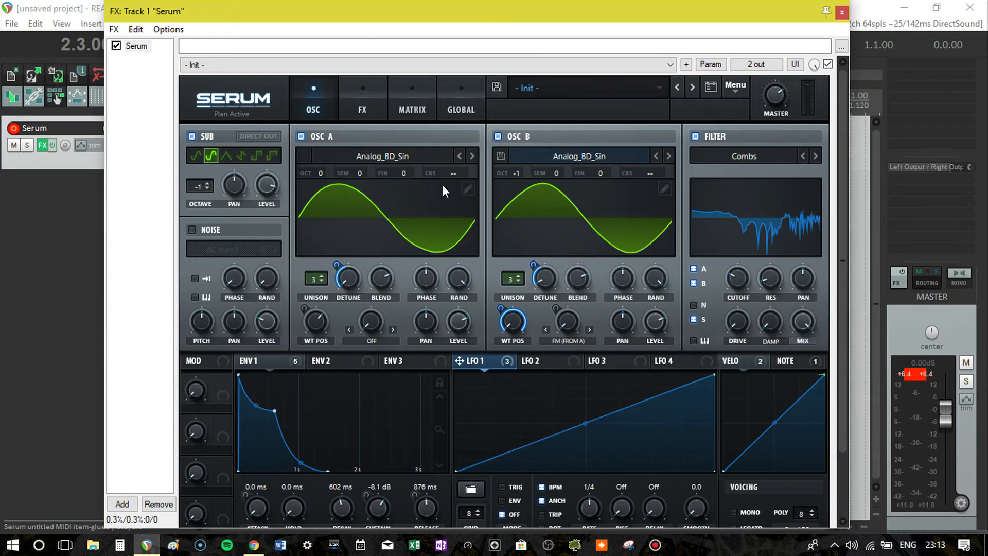
click(362, 108)
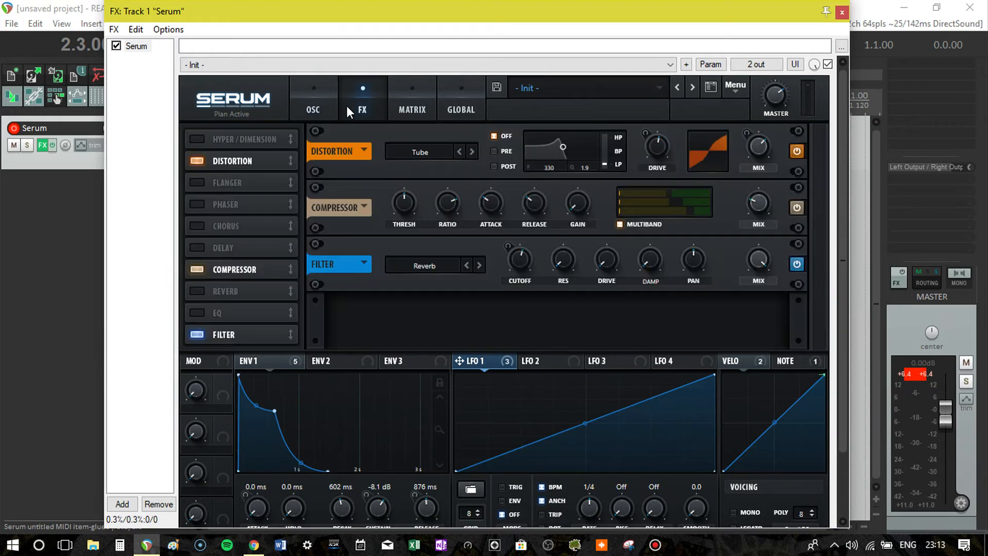
click(196, 140)
click(196, 140)
click(308, 109)
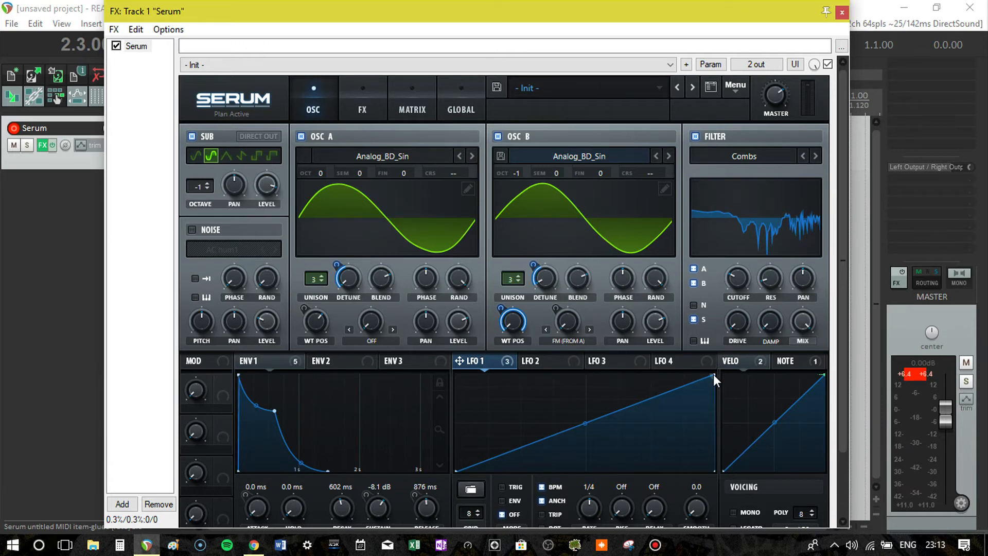
- Try an LFO 1 shape with a quick initial drop and slow rise, and restore the full rising ramp
drag(713, 375, 434, 506)
double_click(476, 421)
double_click(476, 422)
drag(488, 420, 460, 466)
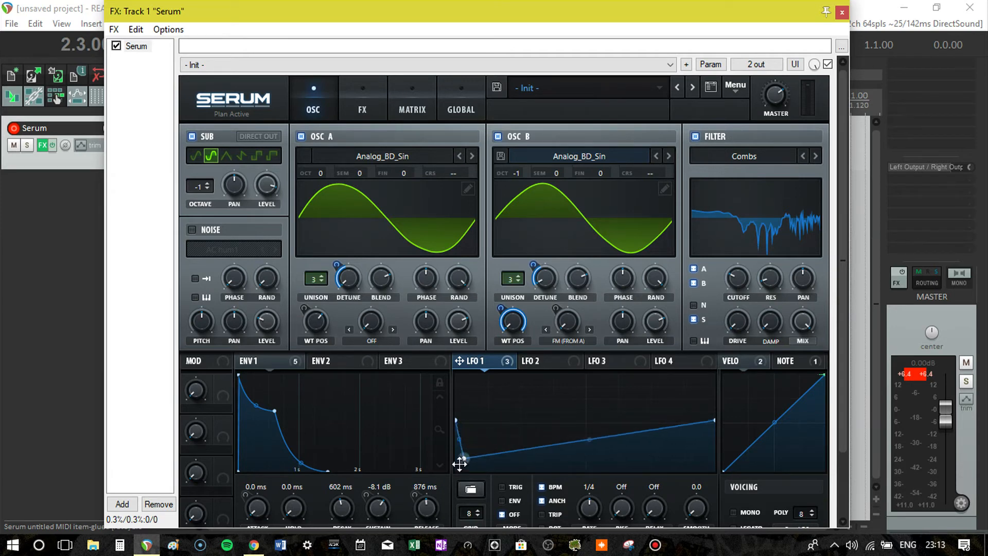
drag(714, 422, 719, 354)
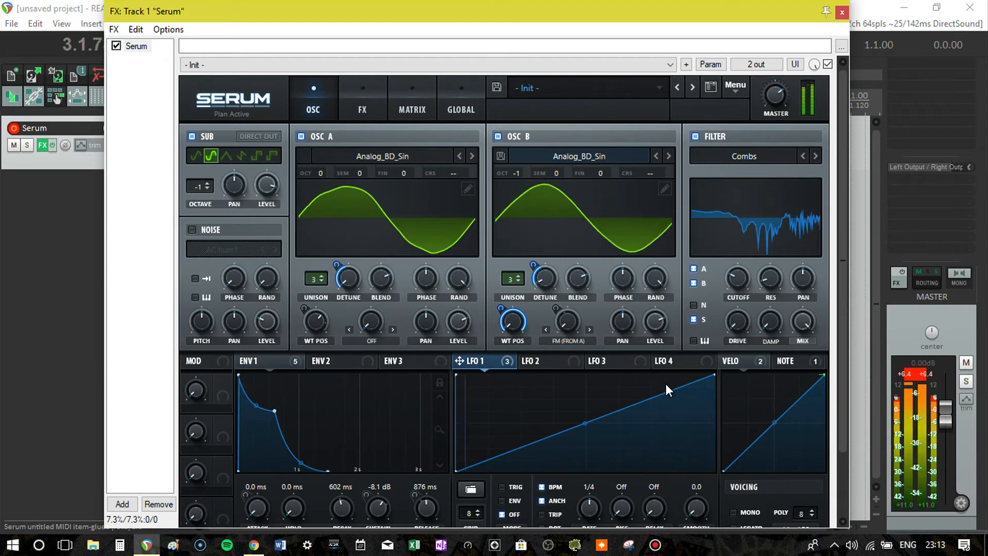
key(space)
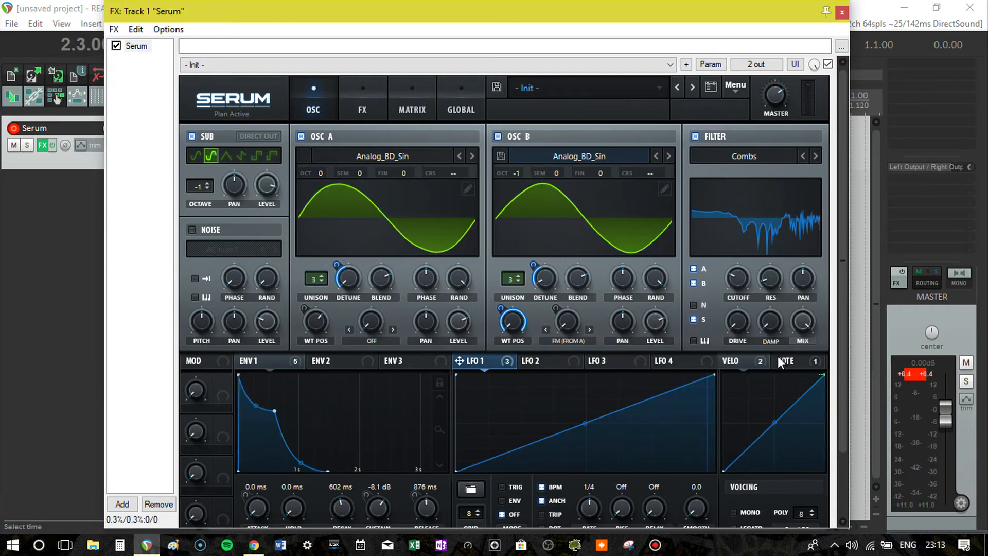
- Assign Macro 1 to the distortion drive, the compressor mix and the effects filter's mix
click(367, 93)
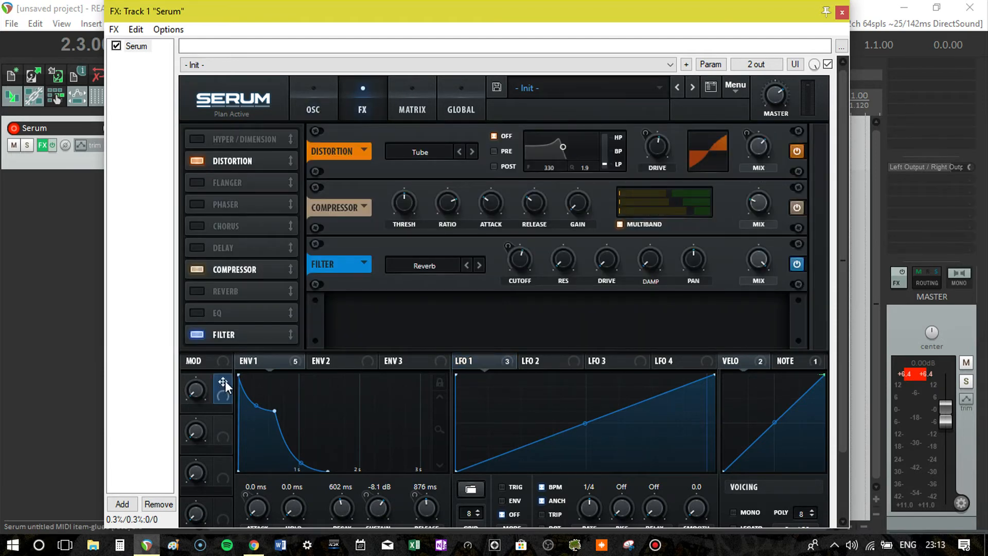
drag(573, 264, 654, 150)
drag(220, 387, 745, 222)
drag(773, 261, 768, 260)
- Assign Macro 1 to oscillator A's wavetable position and oscillator B's FM (From A) warp amount
click(316, 100)
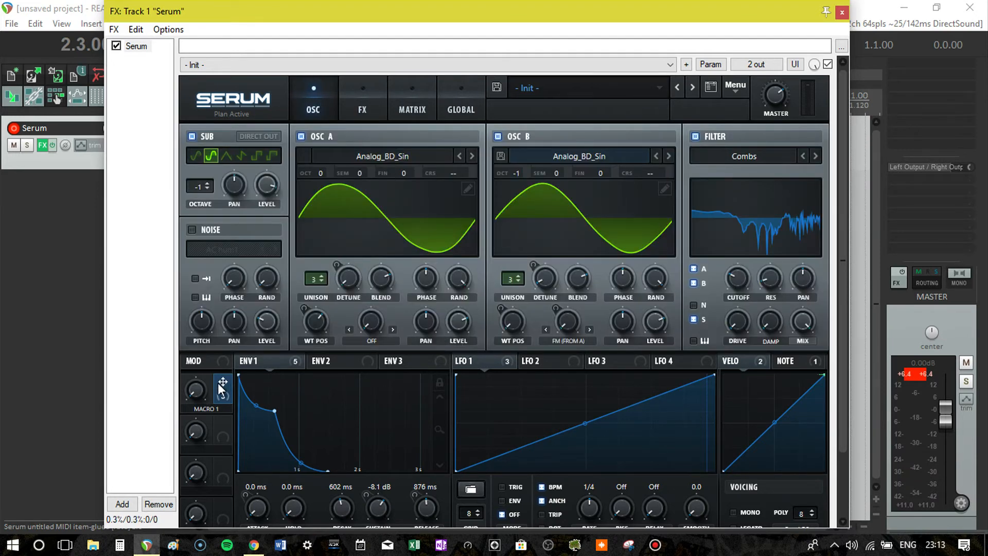
drag(215, 385, 312, 325)
drag(219, 382, 551, 335)
- Rename Macro 1 as Heaviness and turn its knob up to audition the assigned modulations
double_click(208, 407)
drag(225, 410, 177, 410)
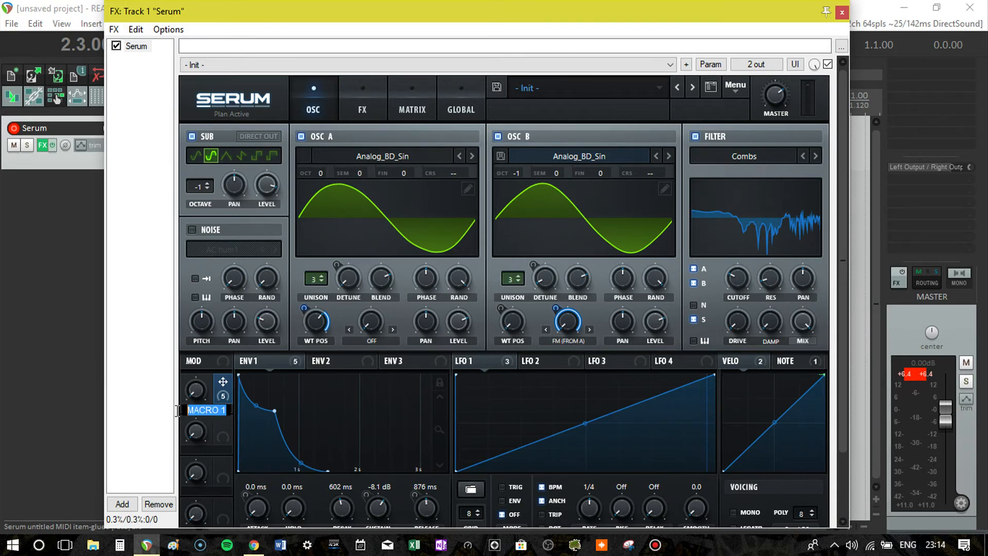
text(Heaviness)
key(Return)
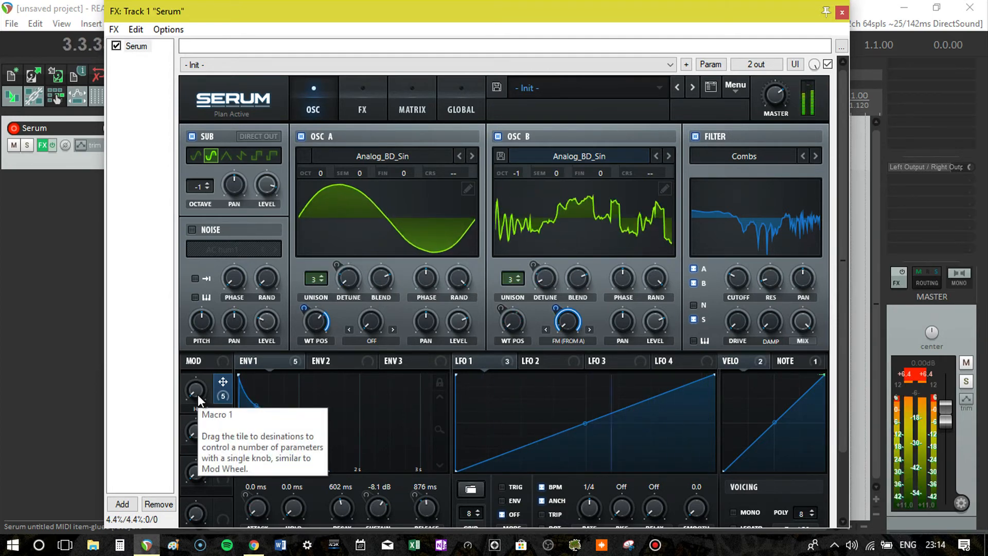
drag(198, 395, 212, 369)
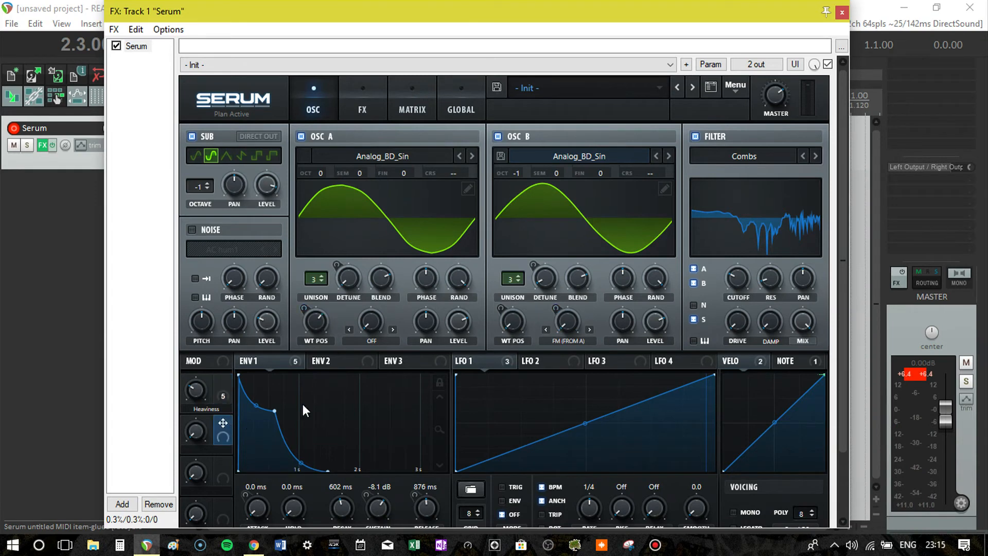
- Assign Macro 2 to Env 1's decay, adjust the modulation amount, and set the decay to 494 ms
scroll(303, 404, down, 3)
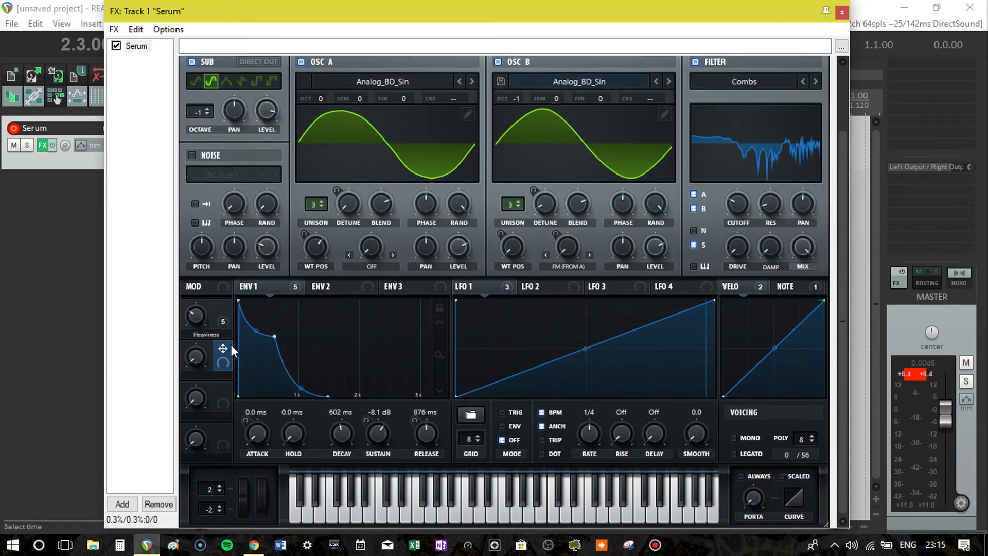
drag(223, 349, 251, 362)
drag(333, 422, 323, 466)
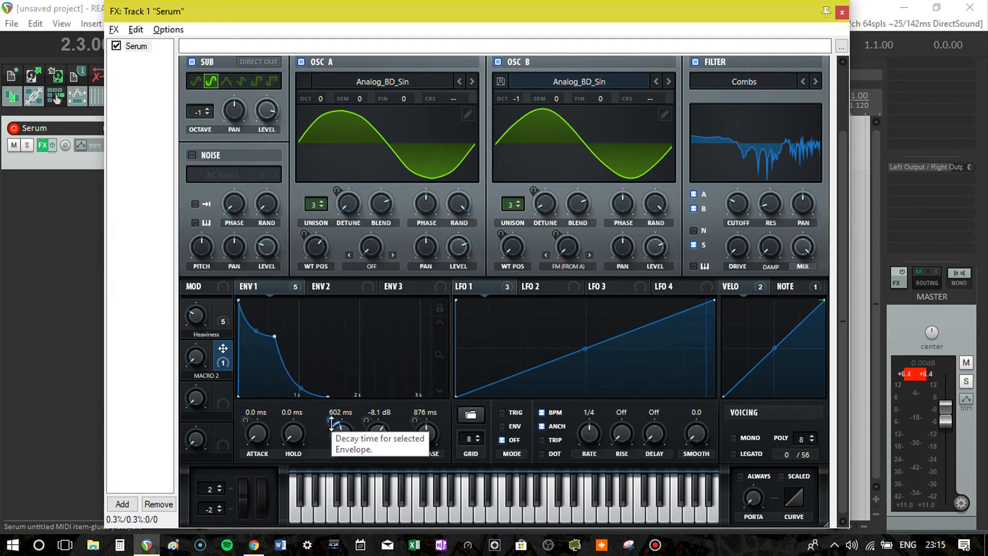
double_click(332, 423)
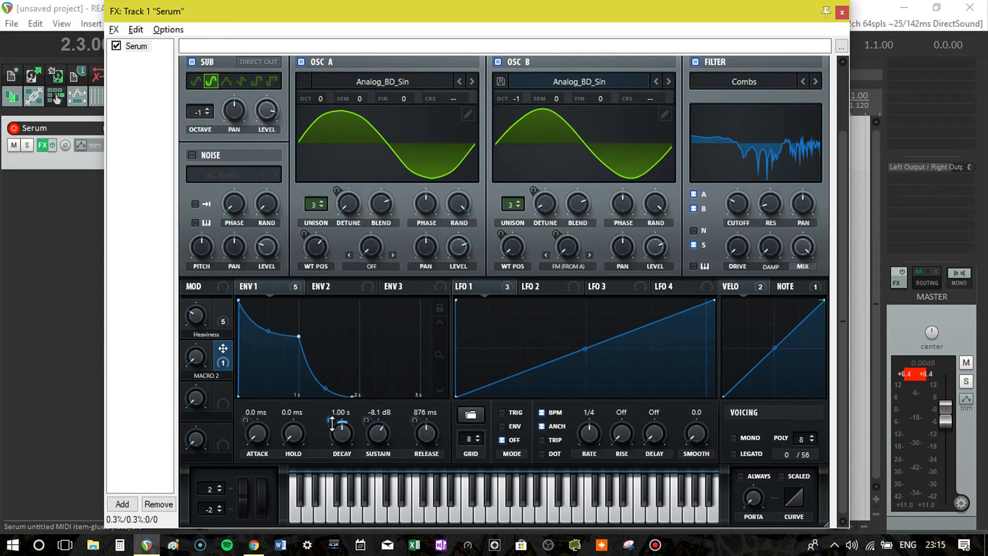
drag(346, 431, 326, 427)
mouse_move(332, 422)
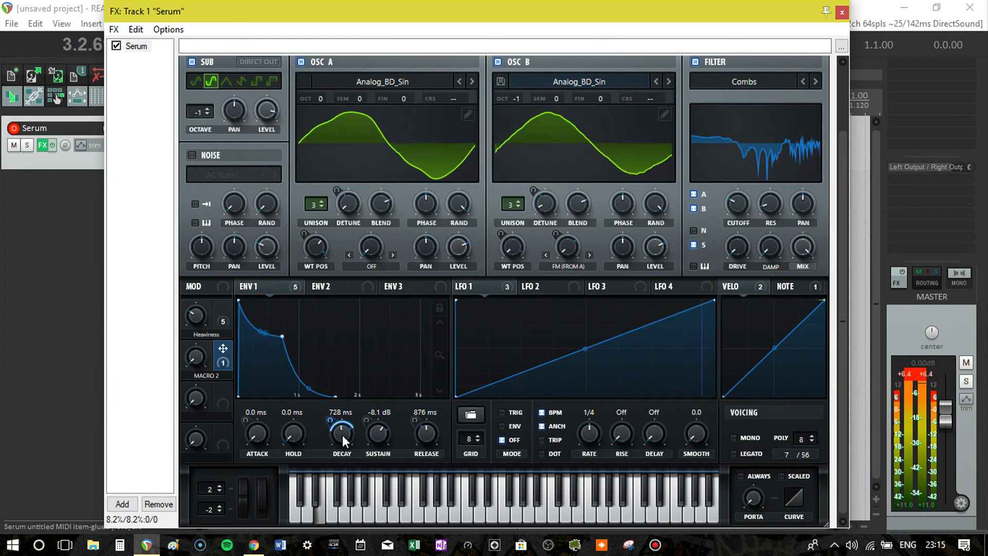
drag(342, 435, 341, 436)
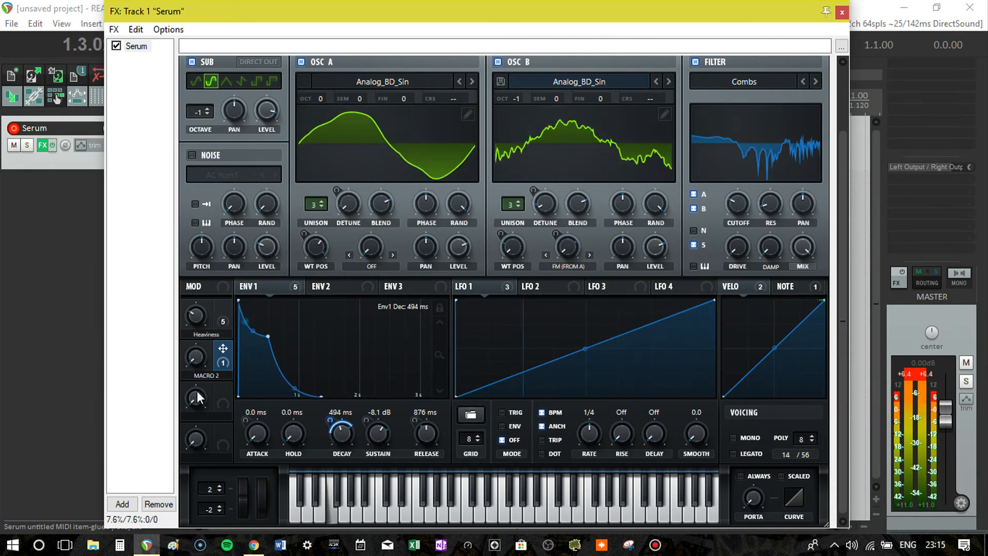
- Sweep Macro 2 to audition the decay change and fine-tune its modulation amount on Env 1's decay
drag(200, 364, 254, 425)
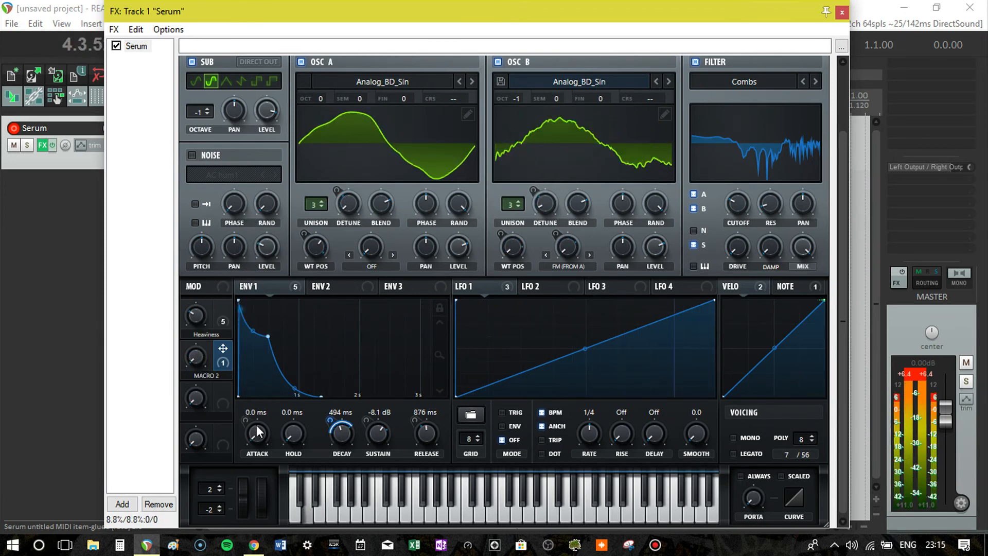
drag(330, 421, 335, 337)
drag(200, 366, 240, 414)
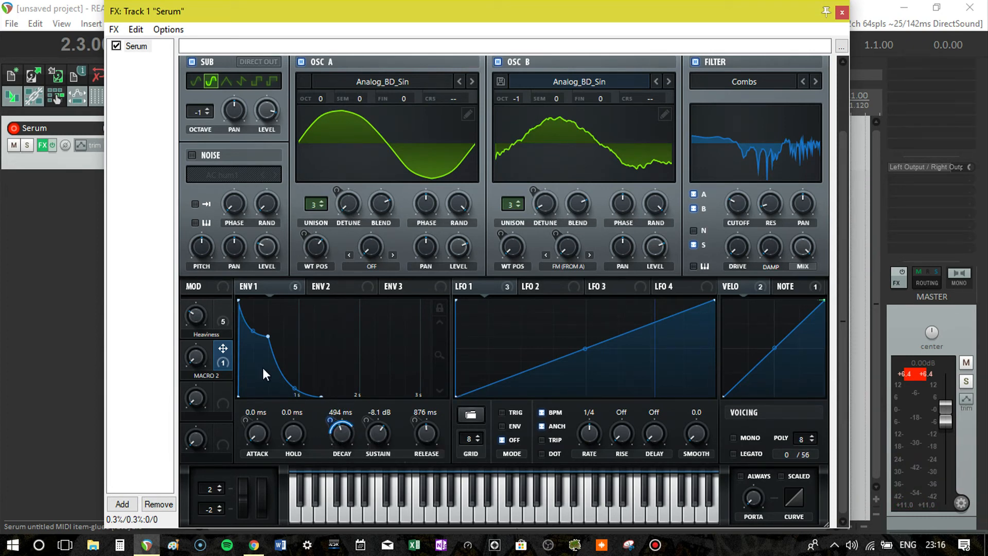
- Assign Macro 2 to Env 1's release and attack, setting the release to 729 ms and adjusting the attack modulation amount
drag(222, 349, 328, 418)
drag(422, 431, 412, 438)
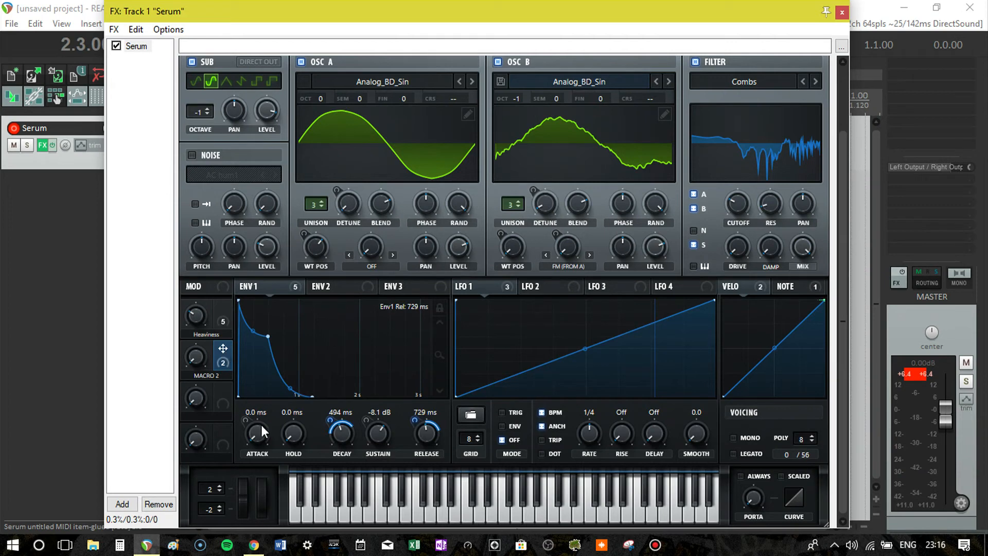
drag(252, 431, 243, 473)
- Assign Macro 2 to the main filter's cutoff and adjust the modulation amount
drag(224, 350, 356, 386)
drag(604, 432, 597, 433)
drag(751, 232, 721, 223)
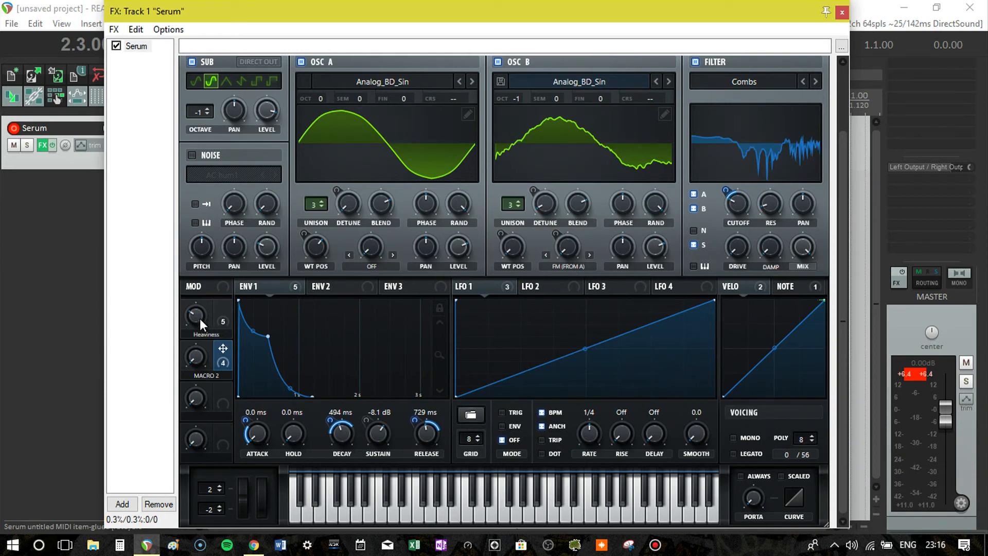
- Audition the sound with the Heaviness and Macro 2 knobs, and turn down the master volume
drag(199, 319, 208, 407)
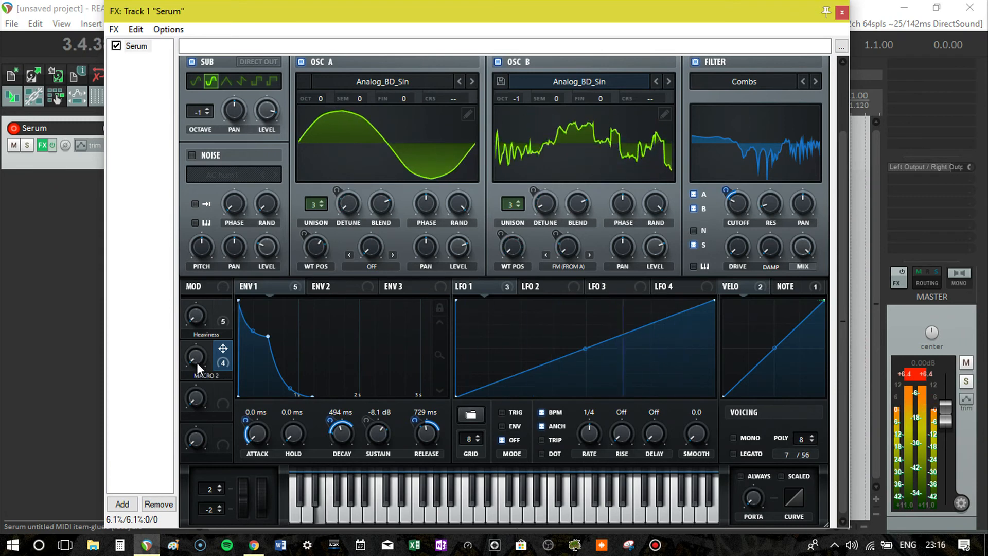
drag(197, 363, 205, 382)
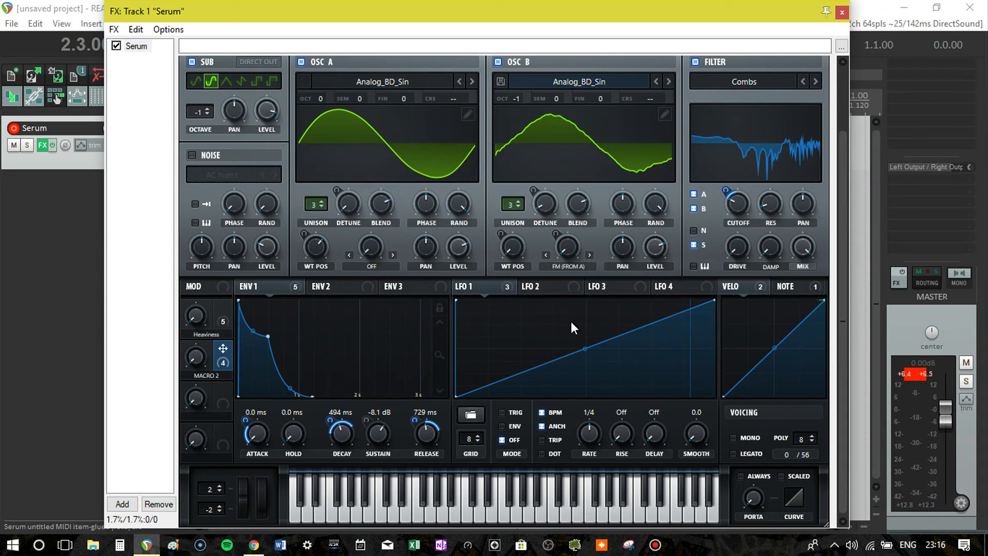
drag(841, 246, 847, 183)
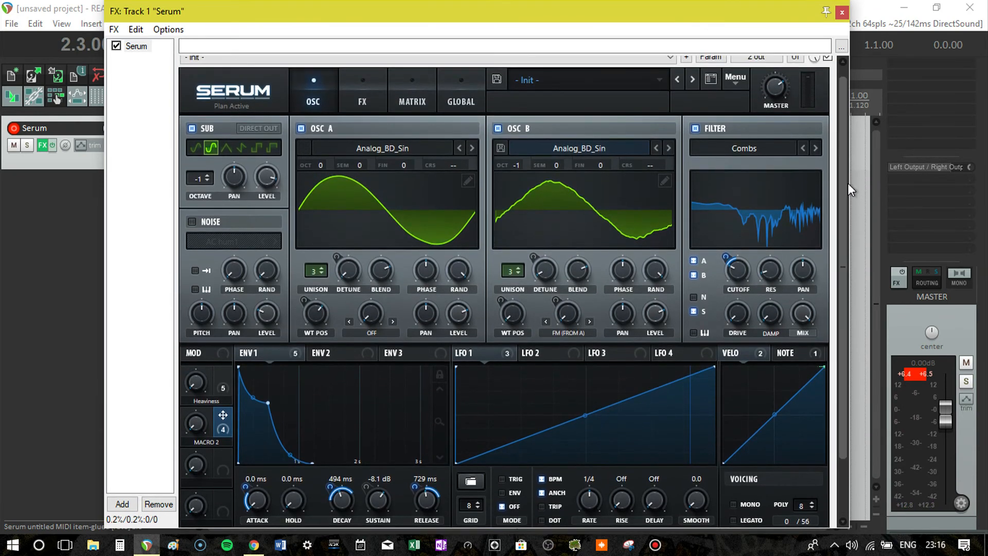
drag(777, 94, 772, 127)
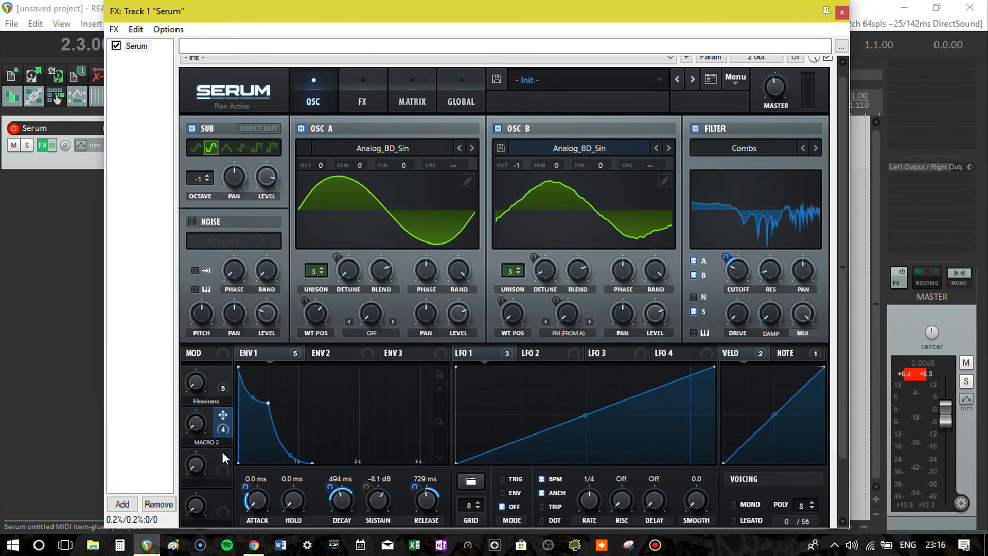
- Play back the bass line while sweeping the Heaviness and Macro 2 knobs through different amounts
mouse_move(196, 431)
mouse_down()
mouse_move(205, 372)
mouse_move(238, 309)
mouse_move(214, 427)
mouse_up()
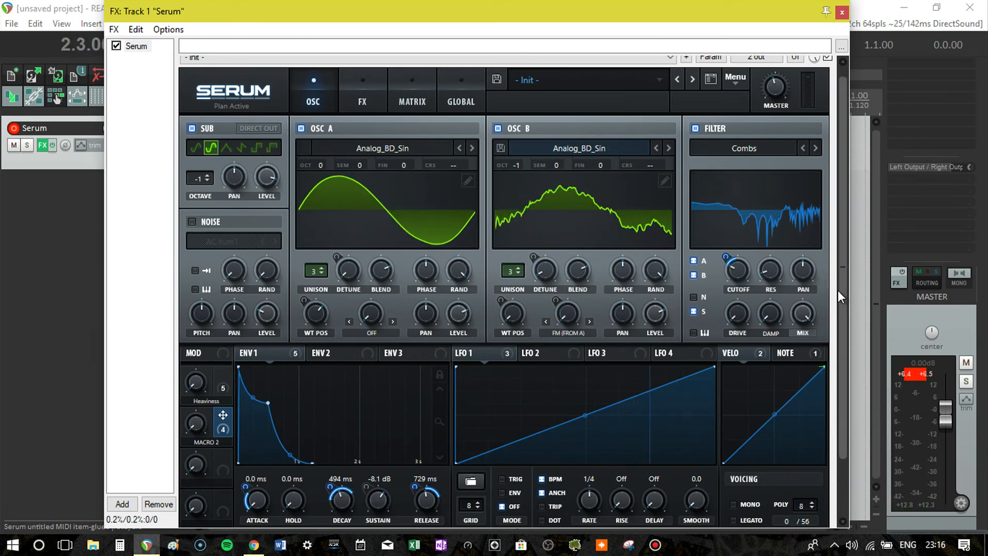
scroll(842, 295, down, 1)
scroll(844, 309, down, 3)
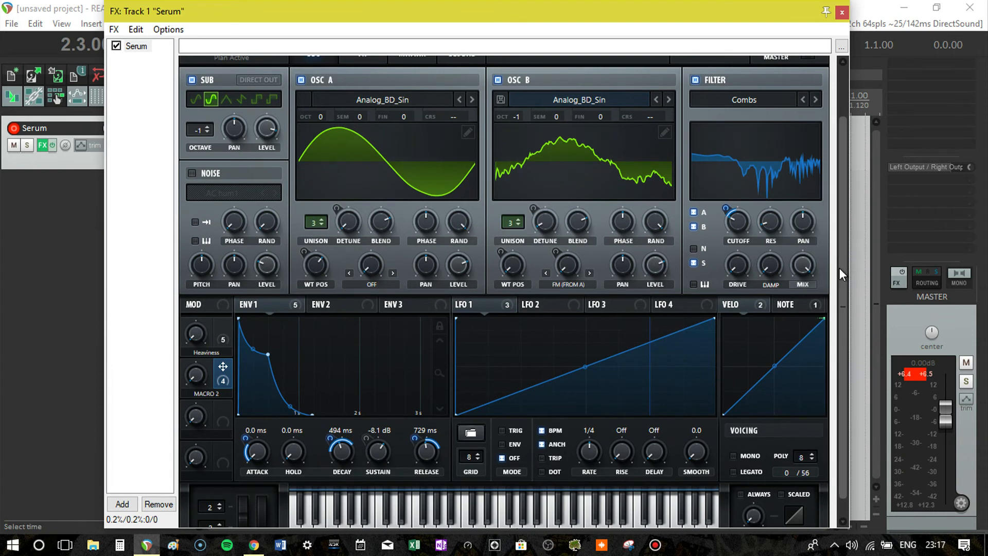
scroll(838, 267, up, 4)
mouse_move(779, 92)
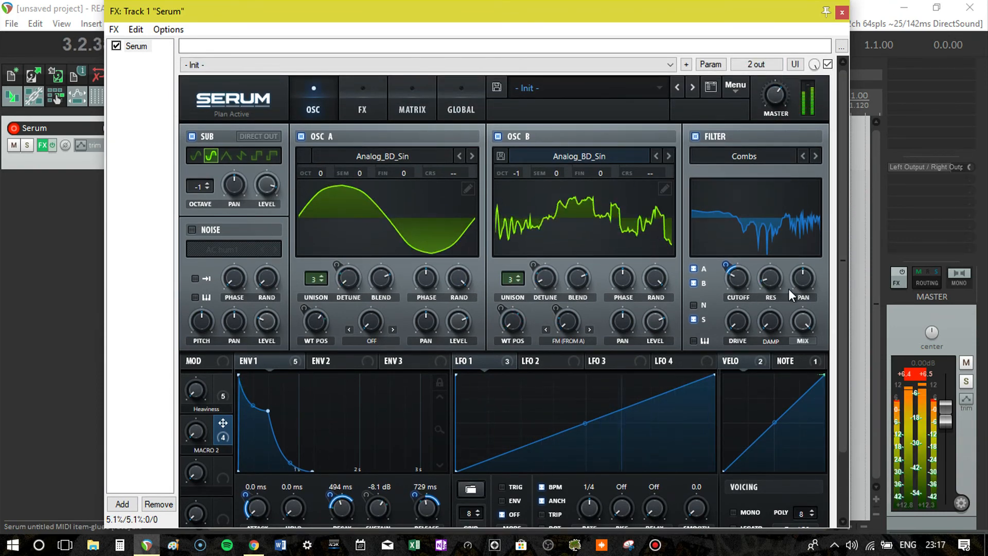
scroll(844, 272, down, 1)
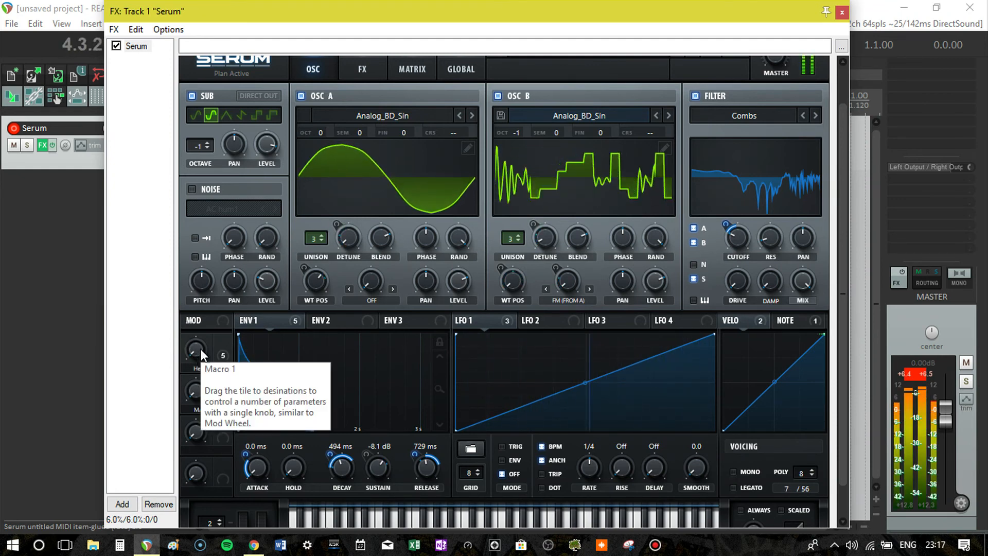
drag(202, 354, 209, 315)
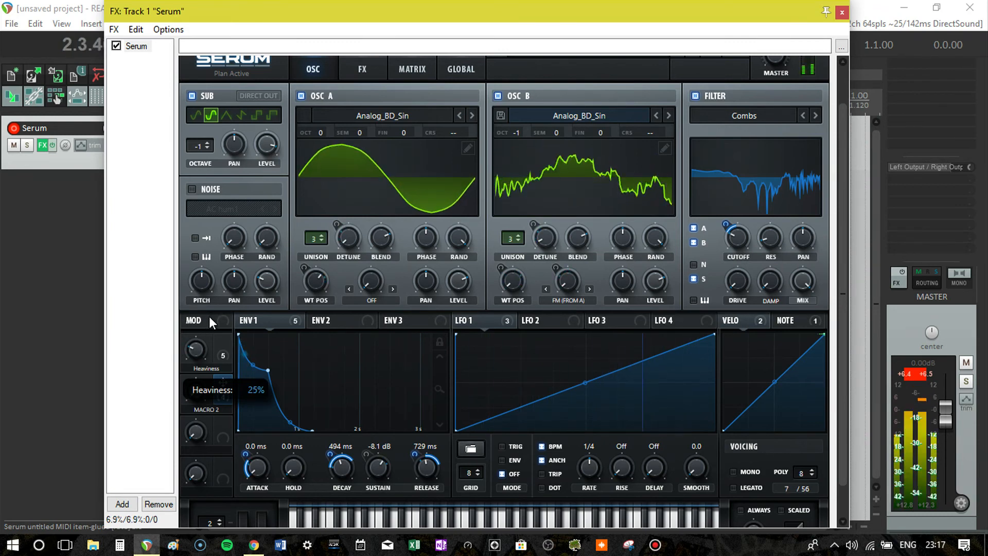
drag(196, 394, 220, 325)
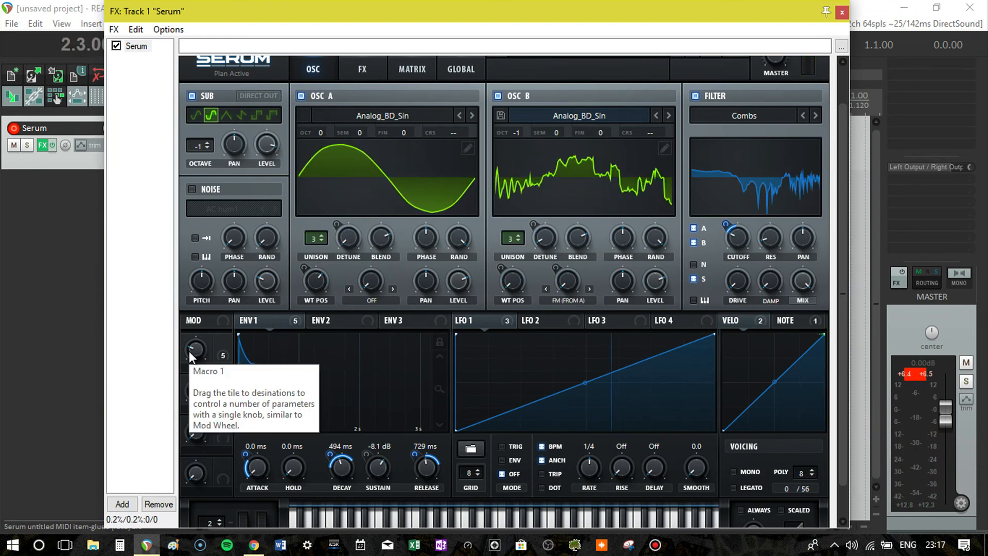
key(space)
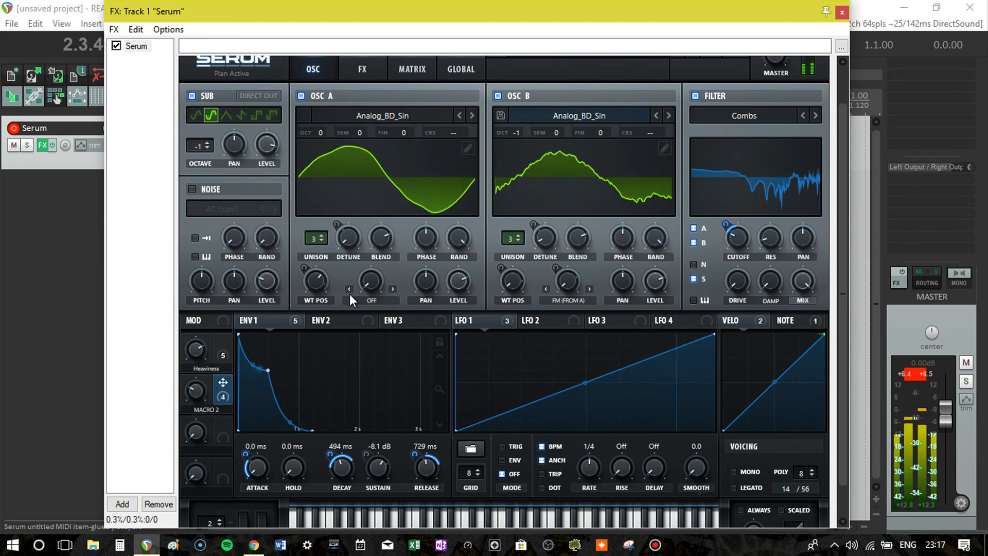
drag(196, 351, 200, 436)
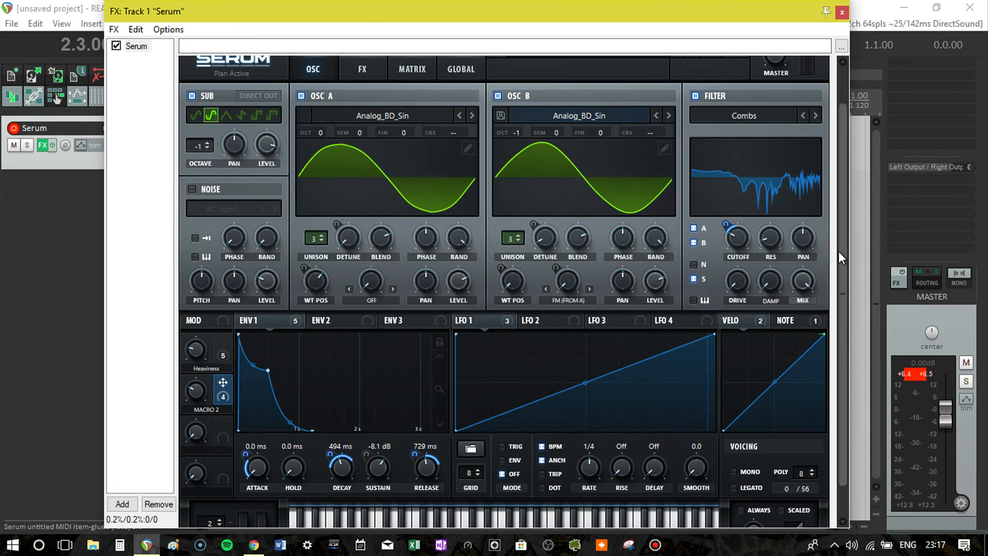
drag(837, 251, 854, 222)
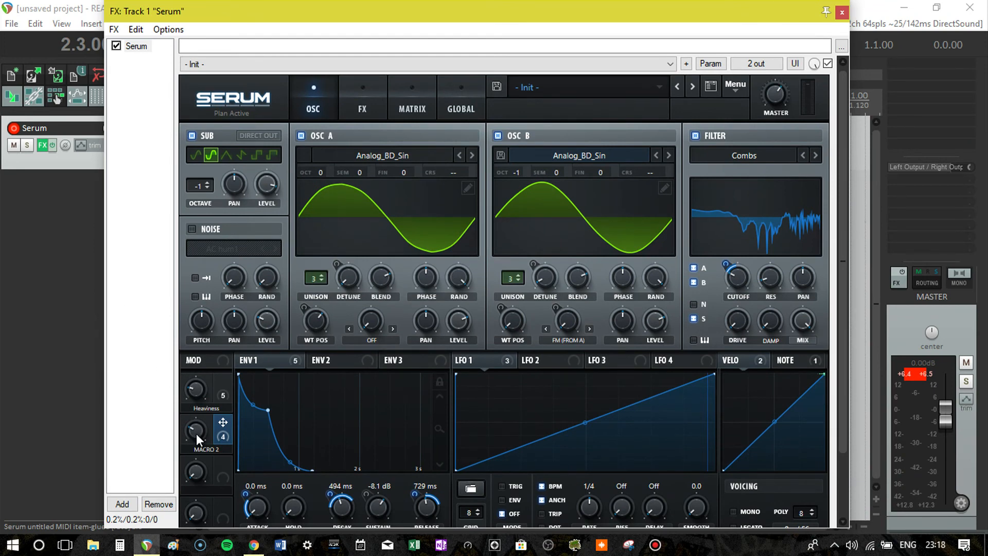
- Close the Serum window and widen the Media Explorer and its file list
click(842, 13)
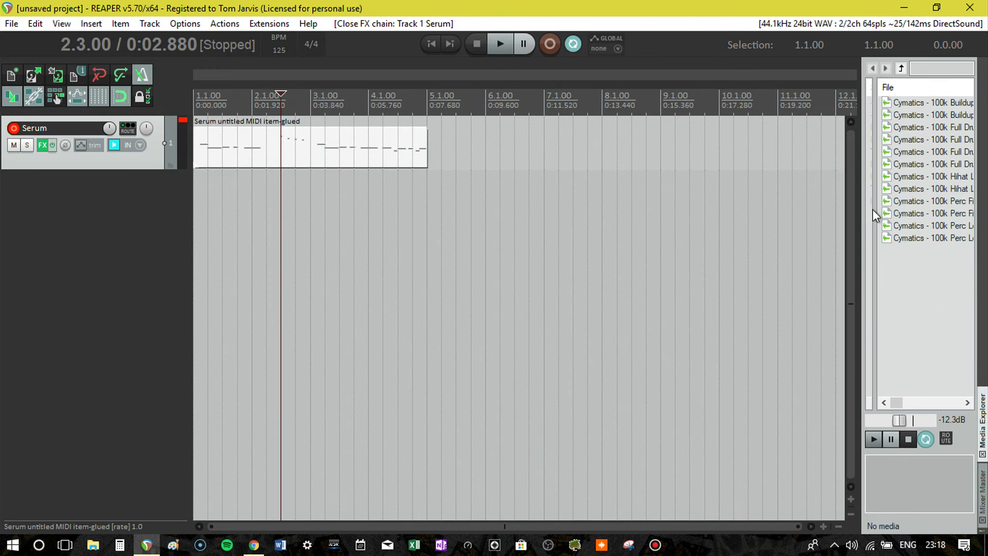
drag(873, 221, 703, 245)
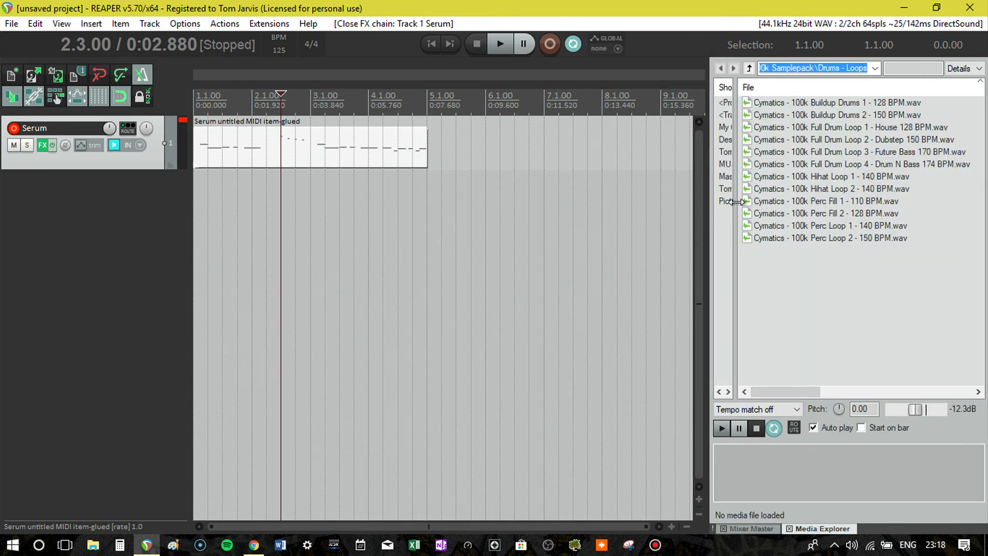
drag(735, 207, 714, 206)
- Browse the sample library to a sample pack and open its Loops folder
click(764, 165)
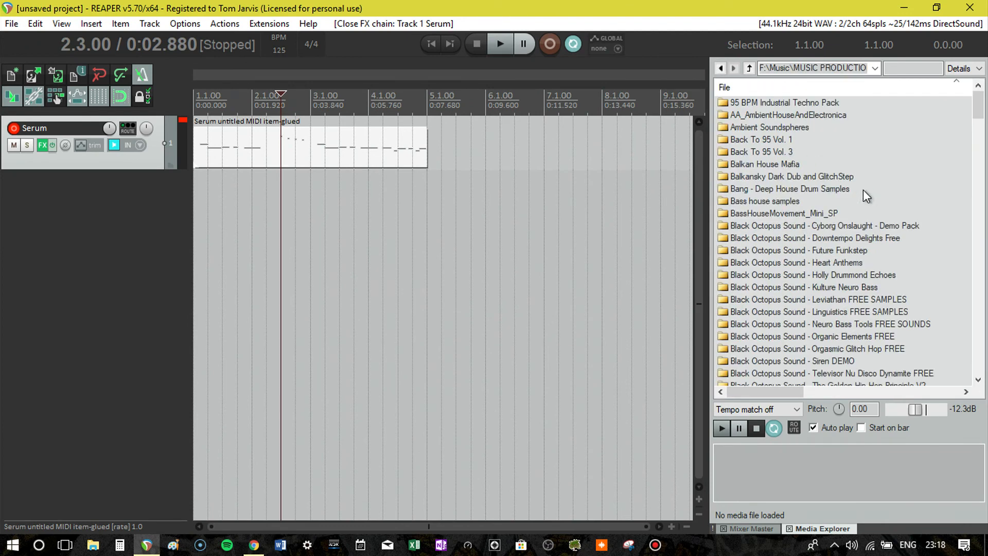
scroll(811, 209, down, 1)
double_click(774, 164)
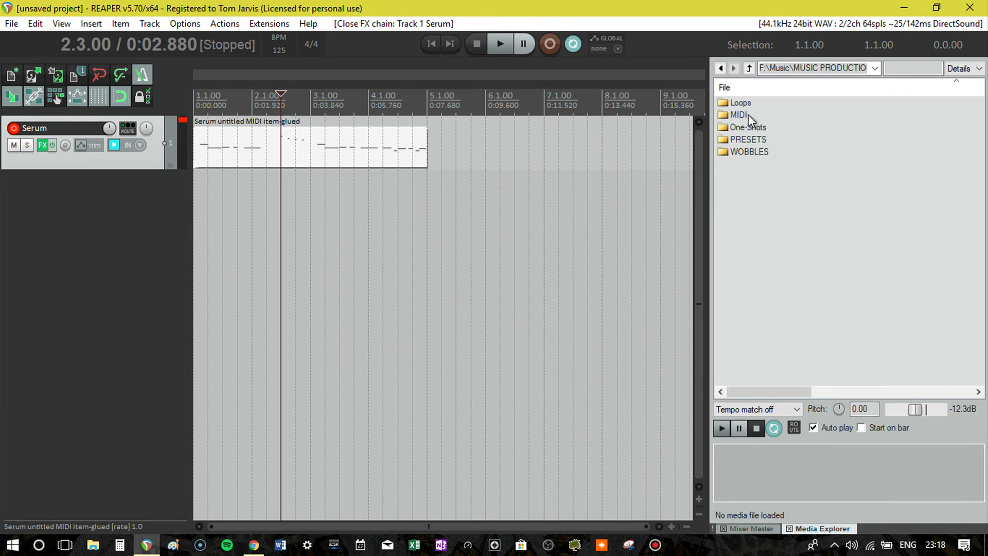
double_click(746, 104)
- Audition the drum loops from 126bpm_LOOPS (1).wav through 126bpm_LOOPS (6).wav
click(773, 104)
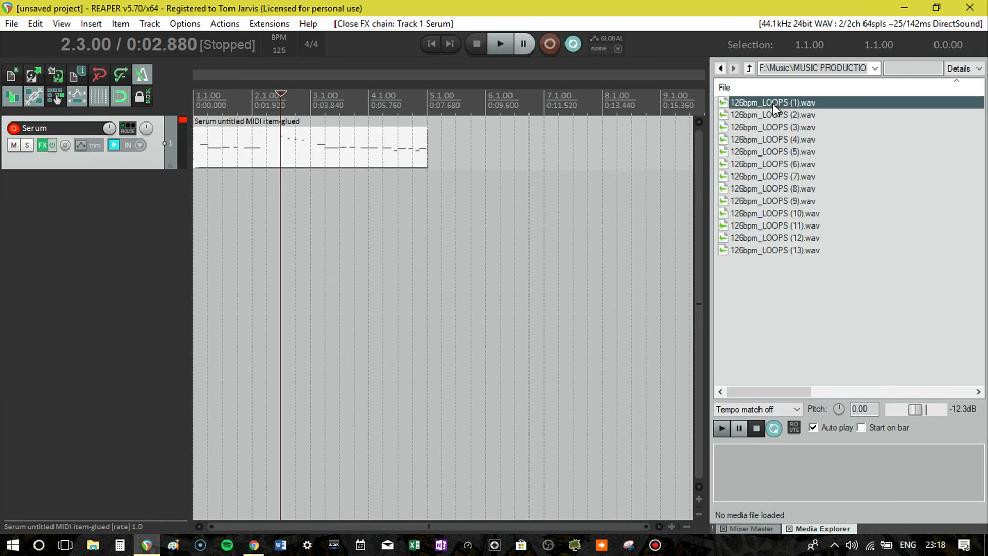
click(780, 118)
click(780, 129)
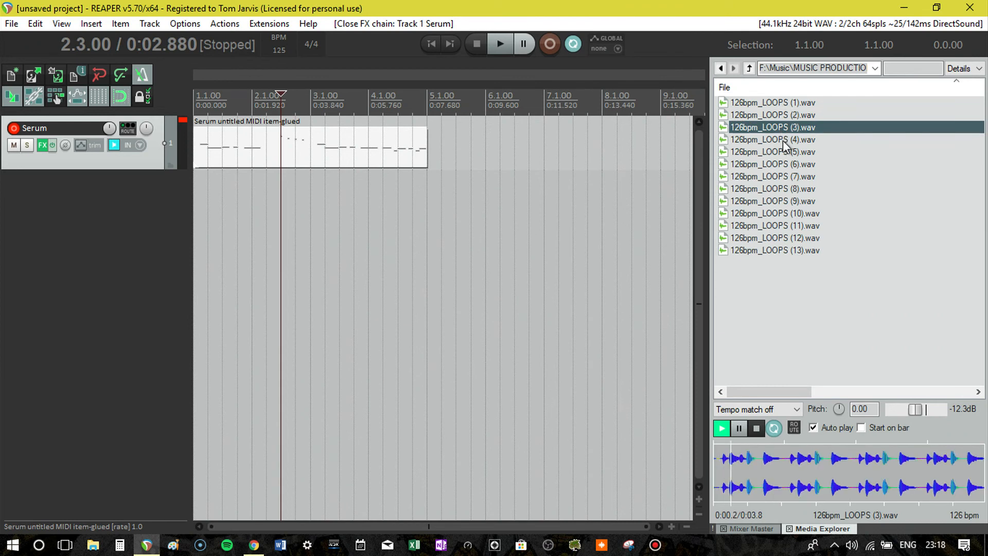
click(783, 140)
click(784, 153)
click(786, 165)
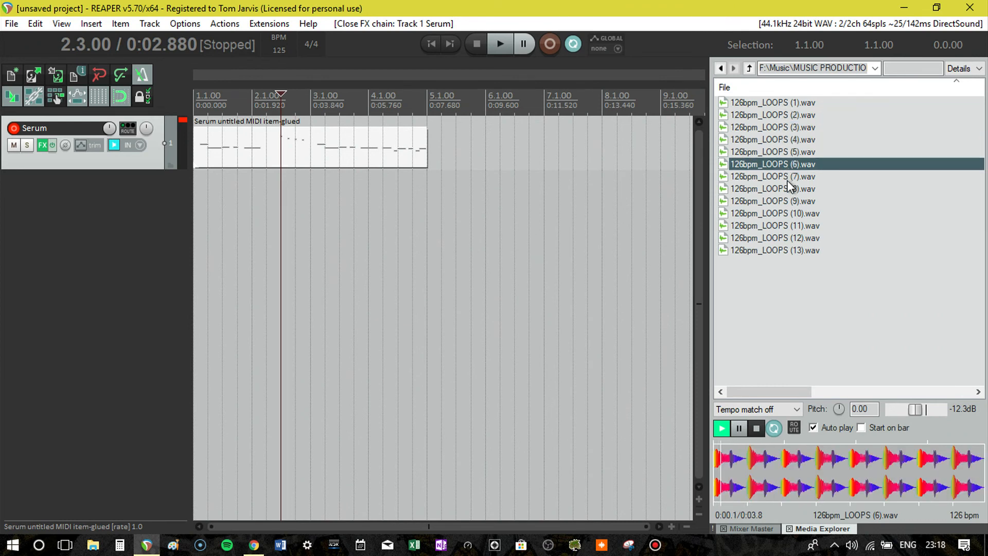
- Insert 126bpm_LOOPS (6).wav on a new track at the project start and stretch it to end exactly at bar 3
drag(784, 164, 222, 201)
drag(291, 207, 288, 210)
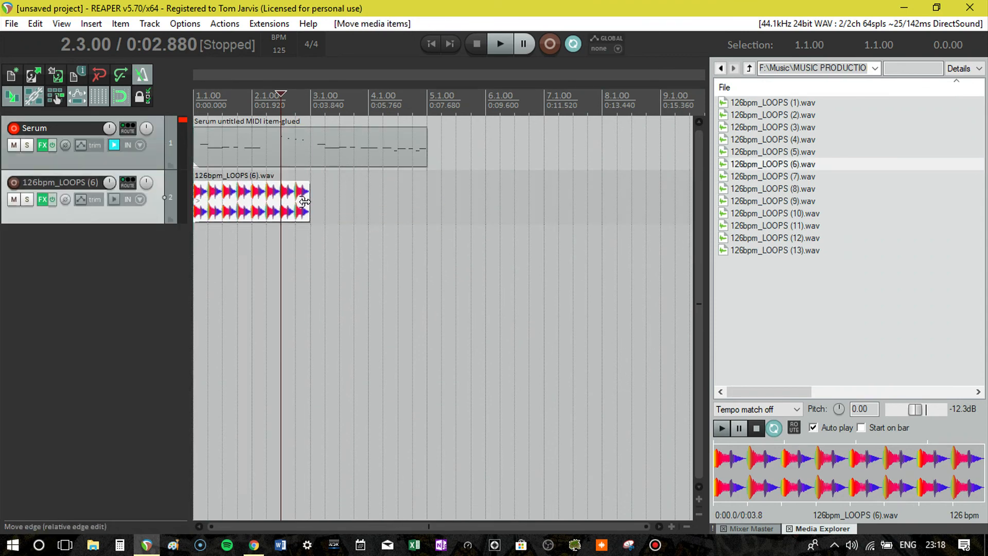
click(310, 202)
scroll(371, 218, up, 5)
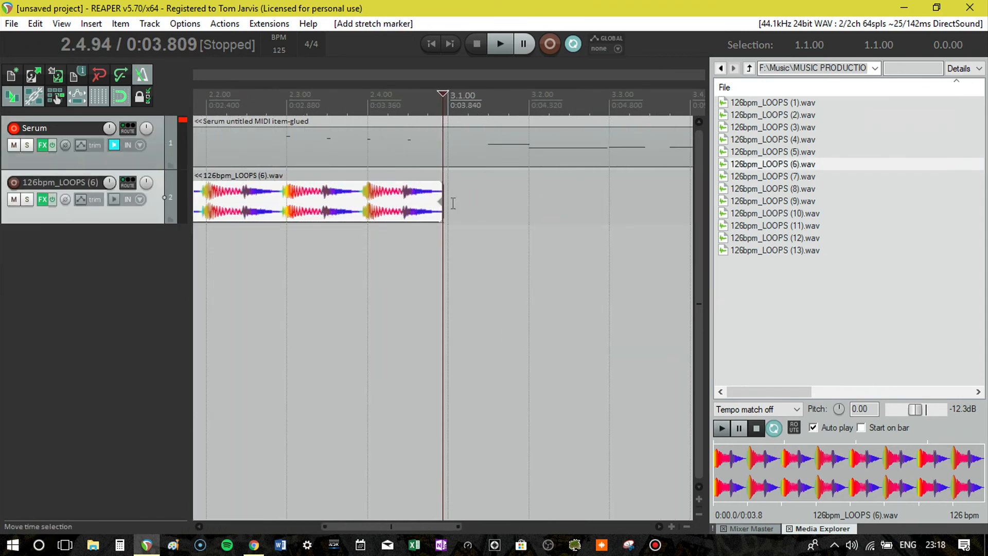
drag(441, 203, 445, 203)
double_click(413, 206)
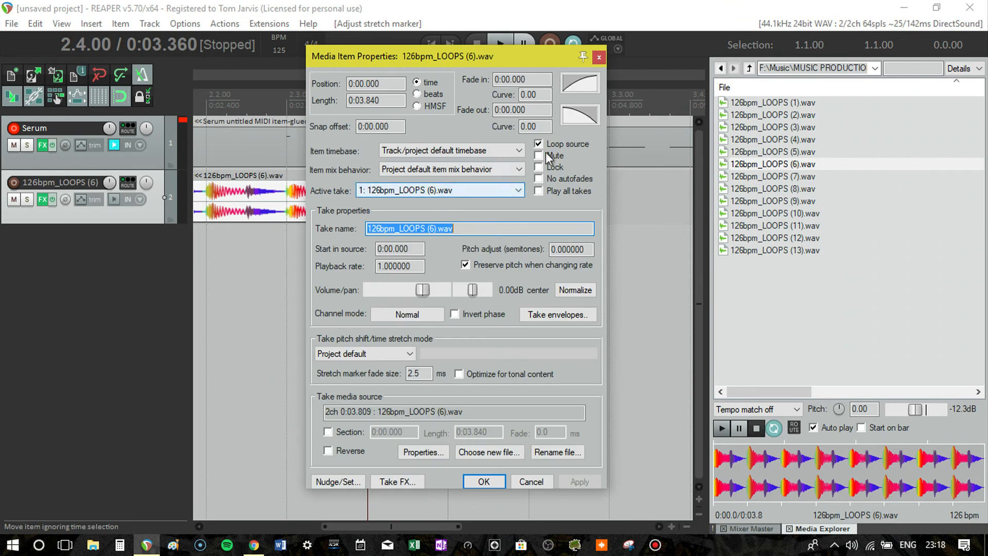
click(535, 480)
- Paste a copy of the drum loop at bar 3 so the loops span the full four-bar MIDI item
scroll(415, 154, down, 5)
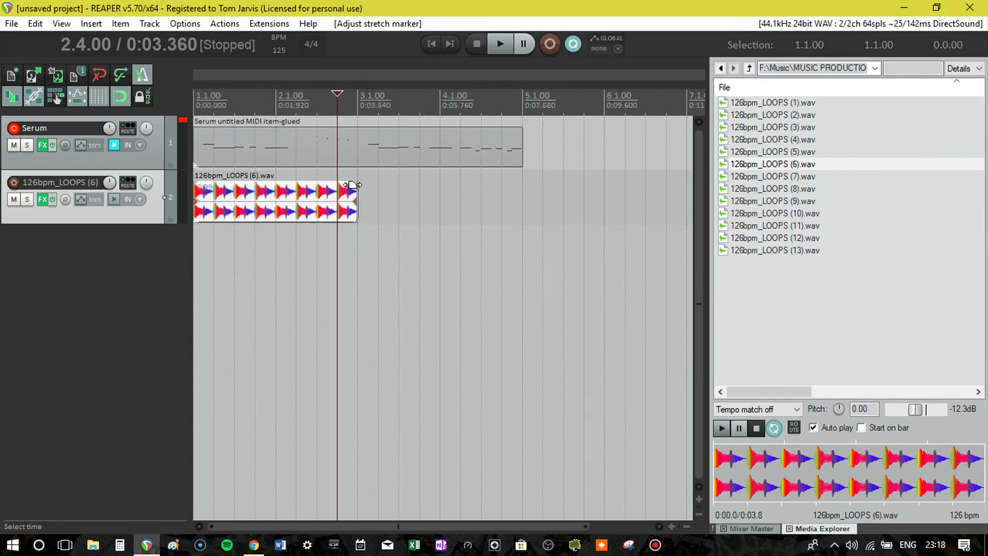
click(308, 202)
click(357, 213)
key(ctrl+v)
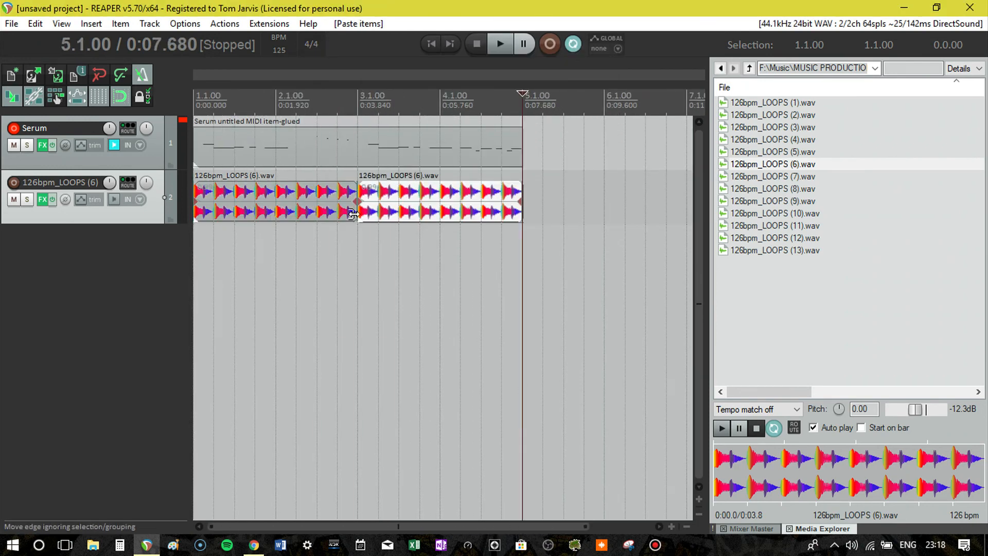
- Play the project from the start and adjust Serum's Heaviness and Macro 2 knobs against the drums
scroll(434, 198, down, 4)
key(Home)
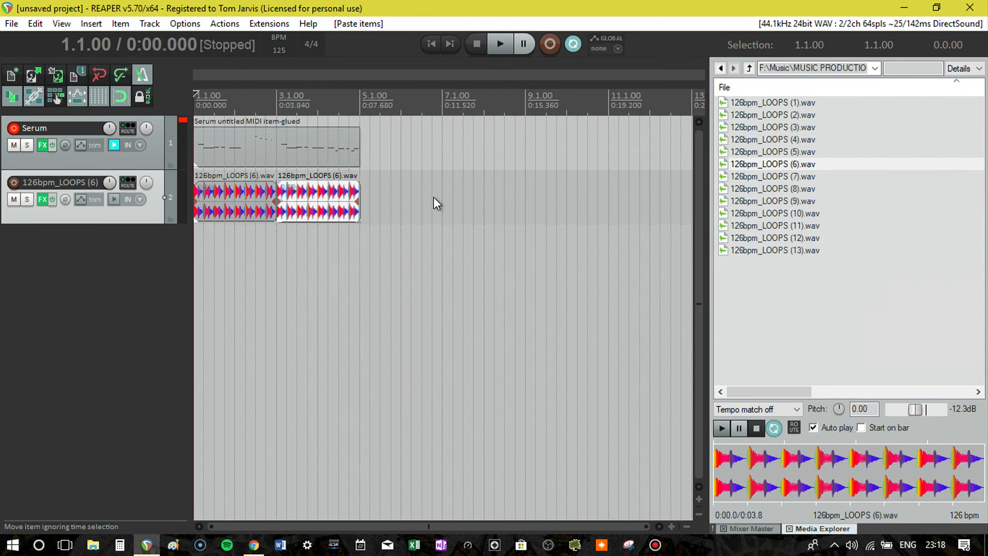
key(space)
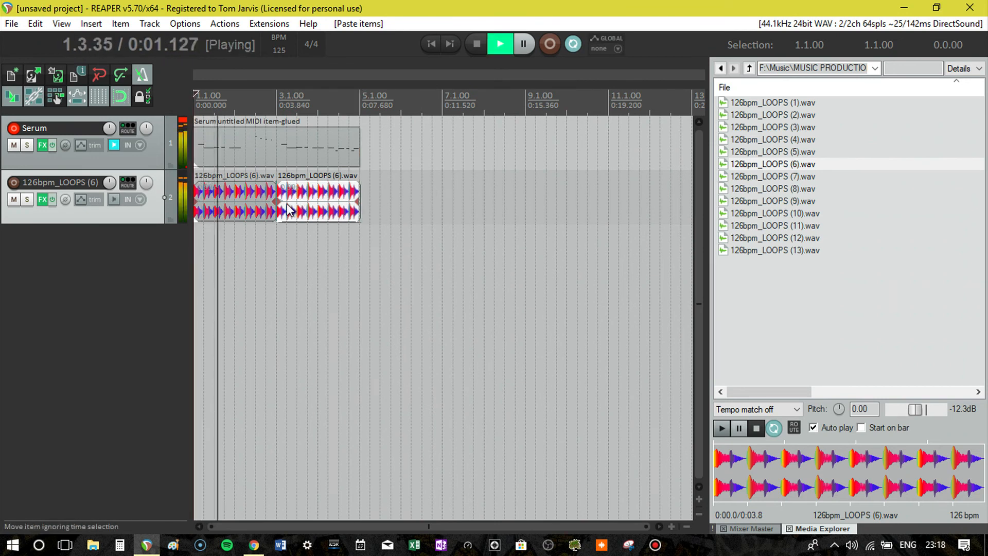
click(42, 146)
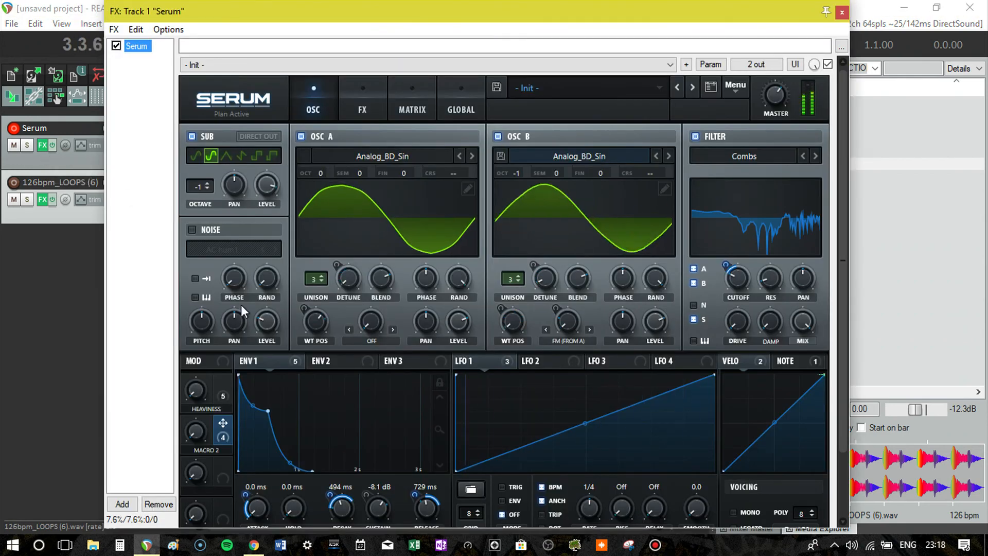
drag(230, 18, 340, 27)
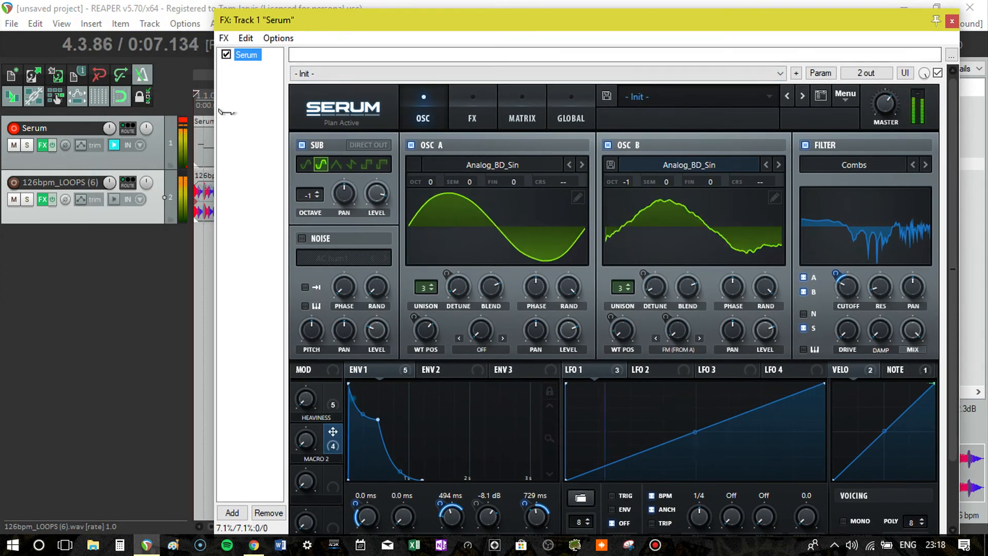
click(308, 401)
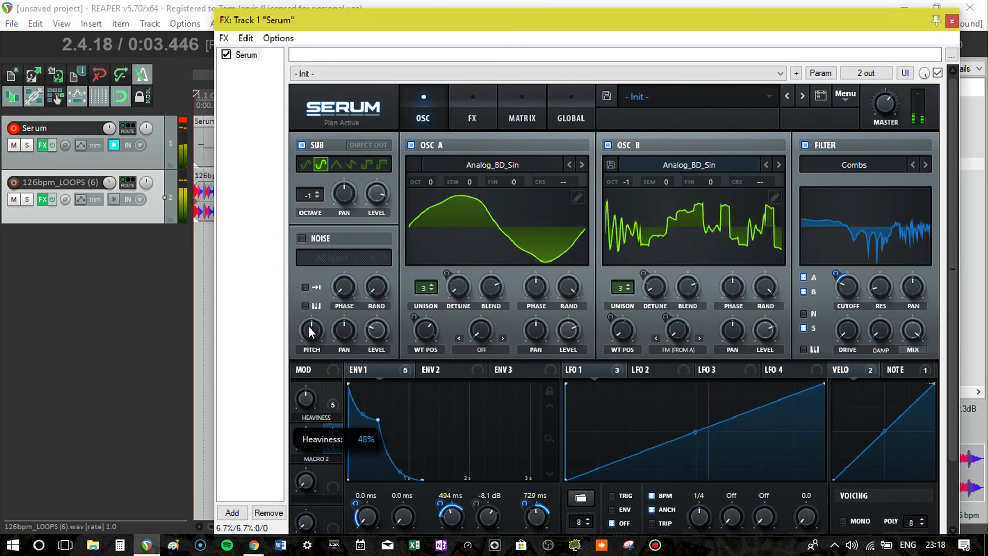
mouse_move(313, 423)
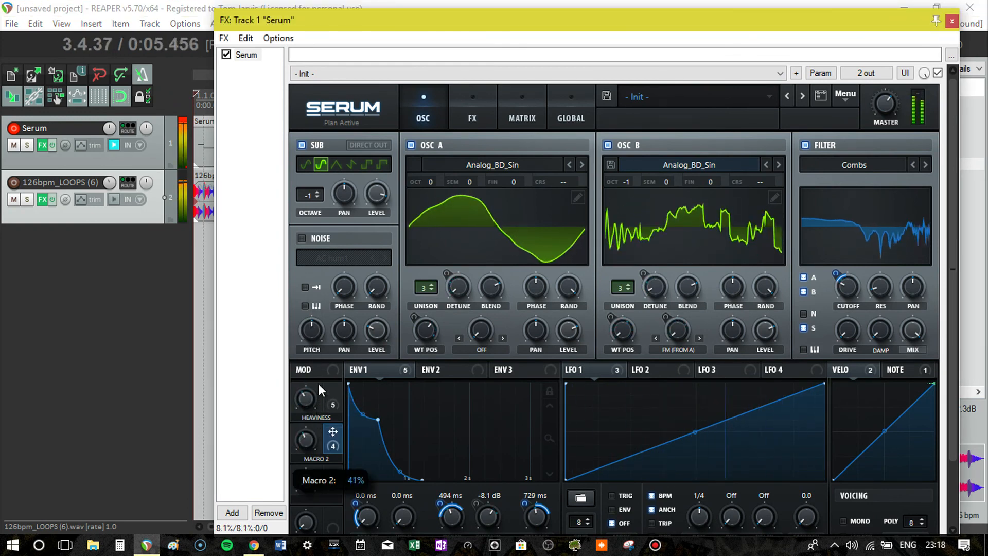
mouse_move(307, 401)
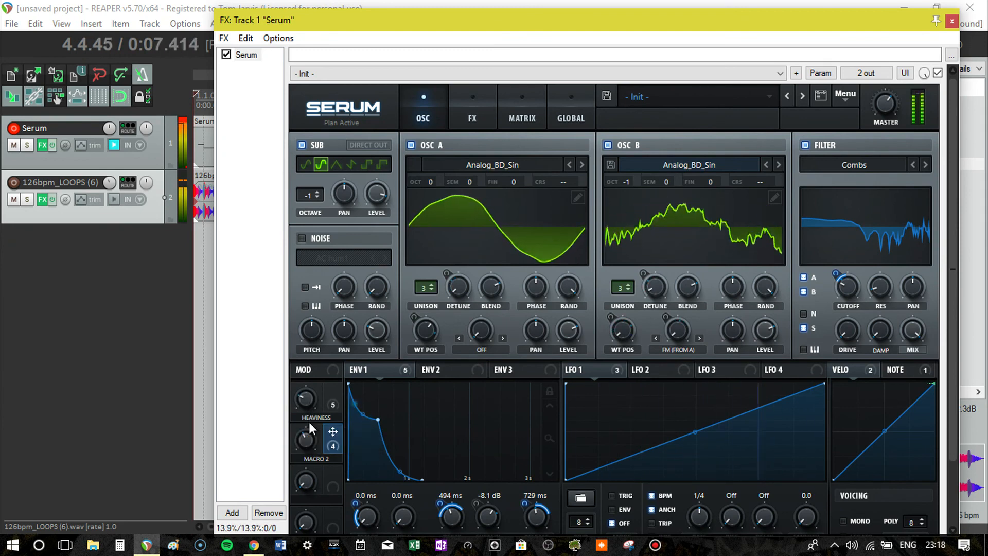
click(947, 21)
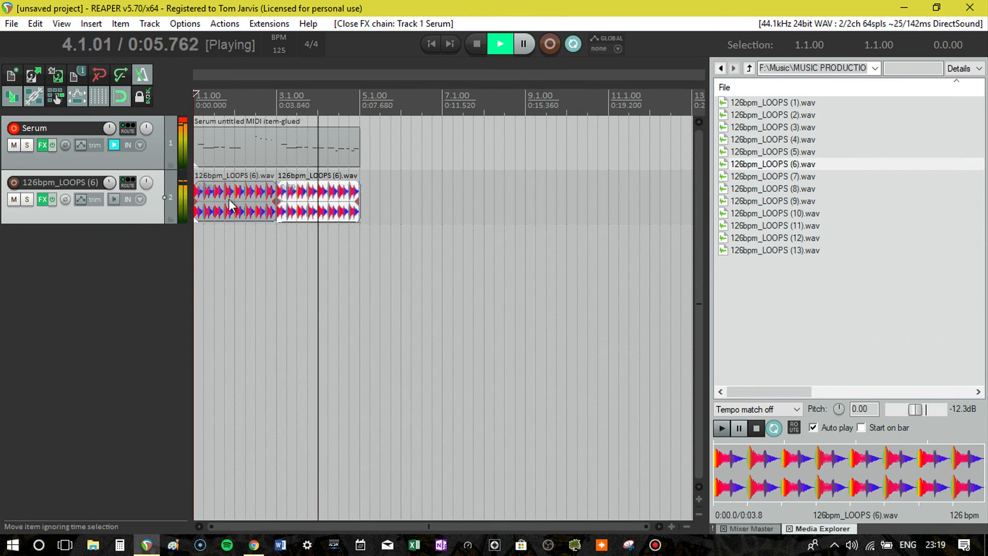
- Adjust the Serum track's volume against the drum loop and stop playback
mouse_move(110, 132)
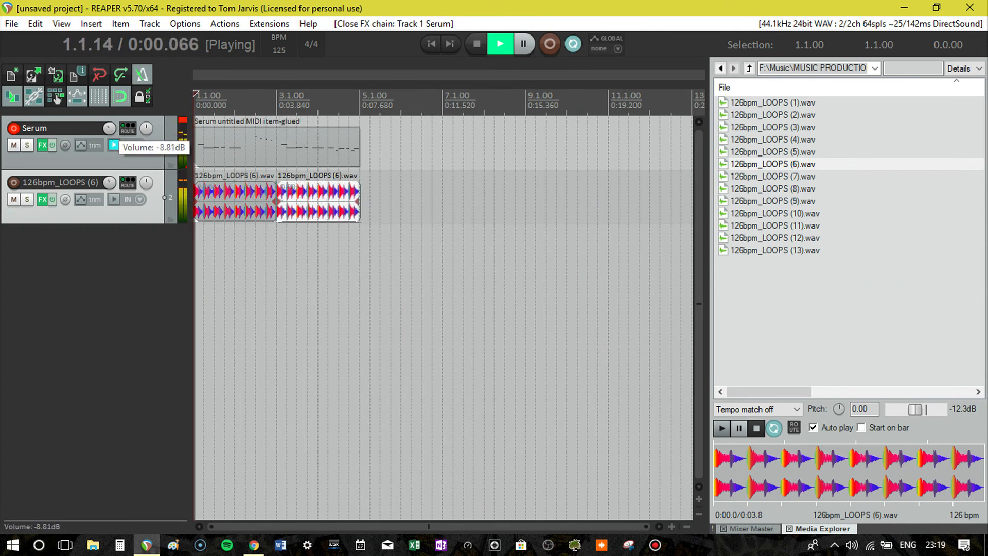
scroll(109, 129, up, 2)
key(space)
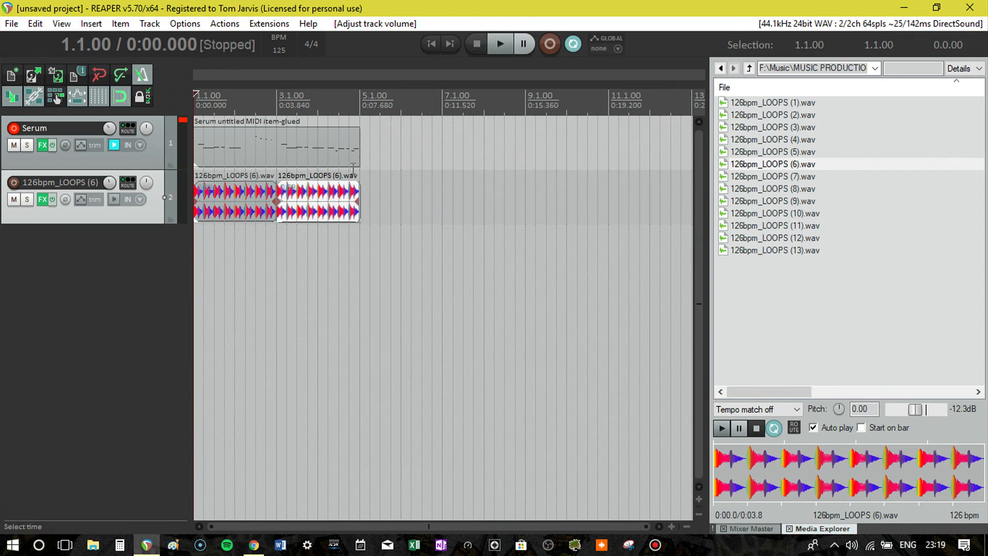
- Duplicate the MIDI item and its drum loops at bars 5 and 9 to repeat the four-bar pattern three times
mouse_move(411, 199)
mouse_down()
mouse_move(230, 210)
mouse_move(417, 201)
mouse_up()
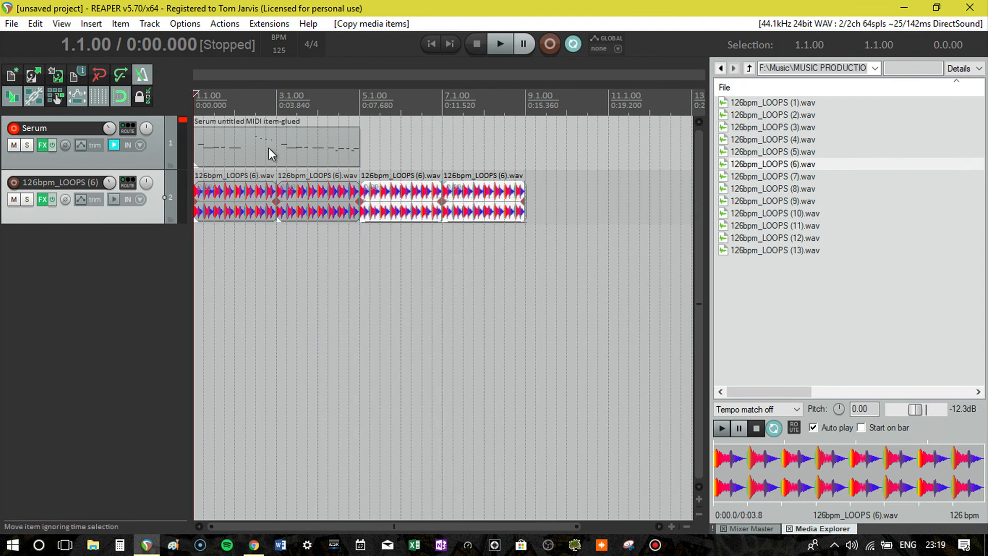
ctrl+drag(271, 153, 560, 140)
click(402, 166)
click(389, 153)
- Delete the drum loops under the first four bars and insert 126bpm_LOOPS (4).wav at the project start
click(338, 200)
shift+click(246, 206)
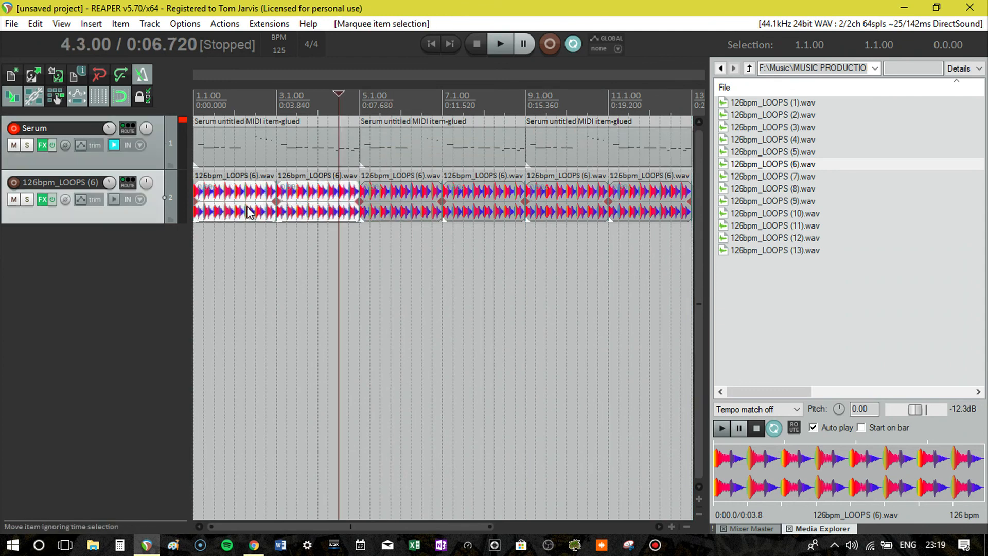
key(Delete)
click(761, 141)
drag(780, 140, 202, 209)
- Stretch the 126bpm_LOOPS (4).wav item to end exactly at bar 3 and duplicate it to fill bars 3 and 4
scroll(277, 202, up, 3)
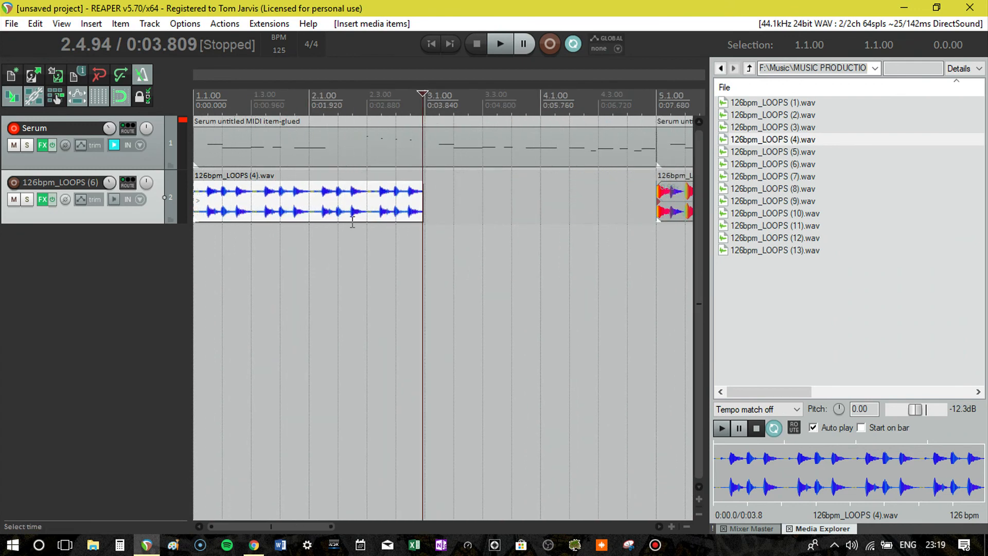
drag(420, 202, 424, 202)
click(388, 211)
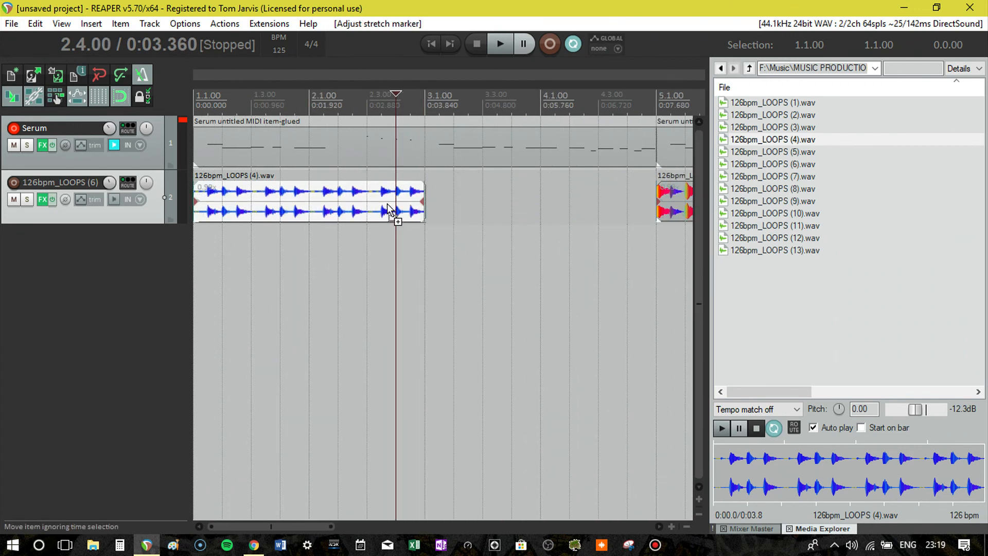
key(ctrl+v)
scroll(445, 219, down, 5)
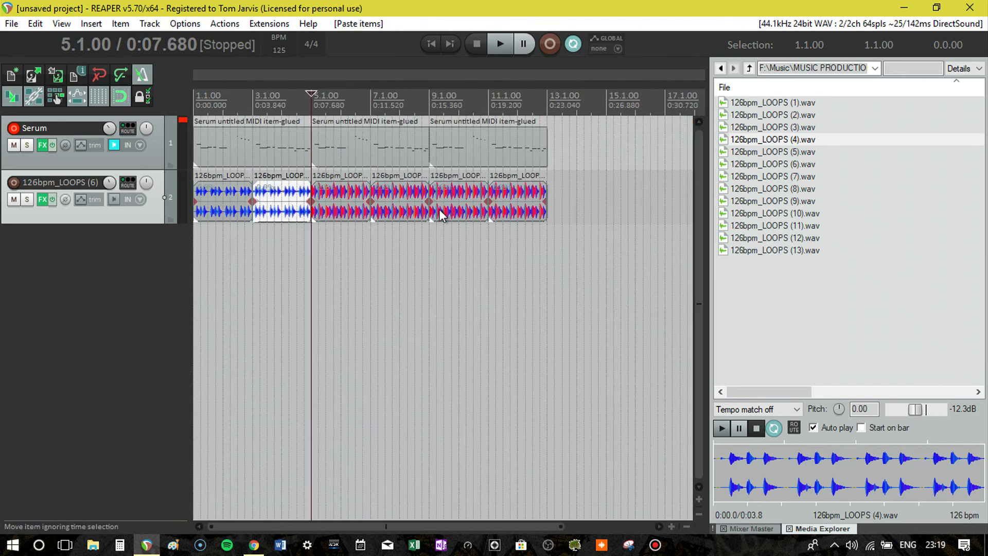
- Filter the Serum track's envelope parameters by "macro" and show the Macro 2 automation envelope
click(81, 143)
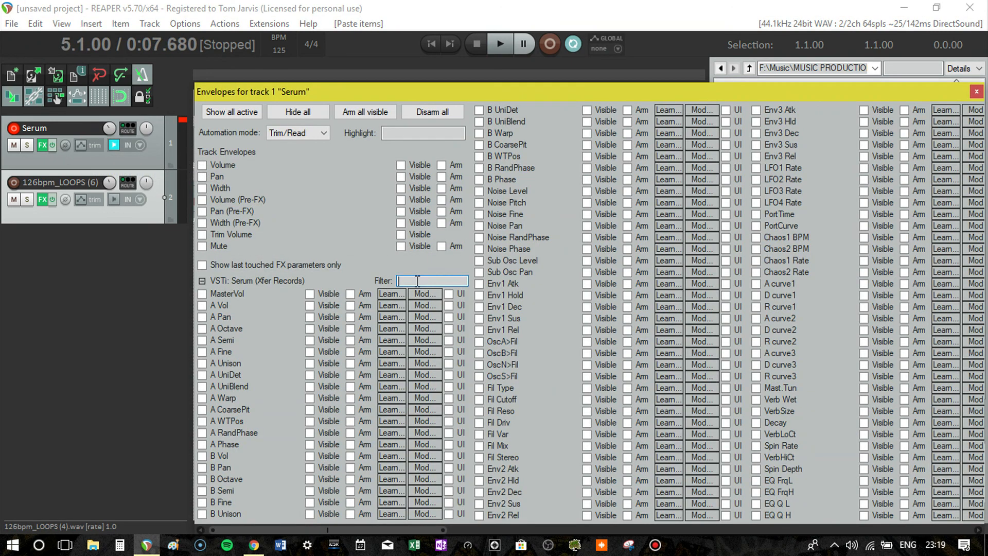
text(macro)
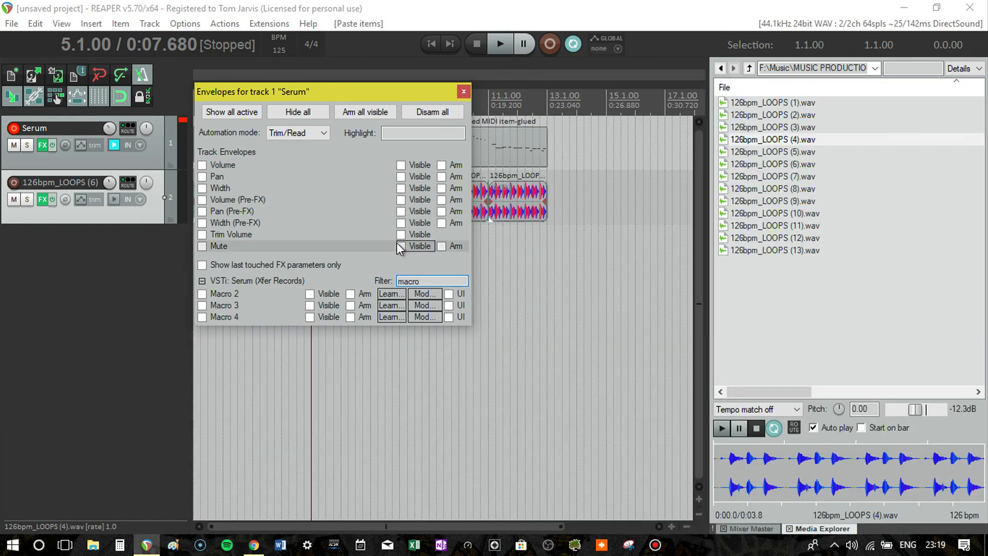
click(251, 291)
click(462, 92)
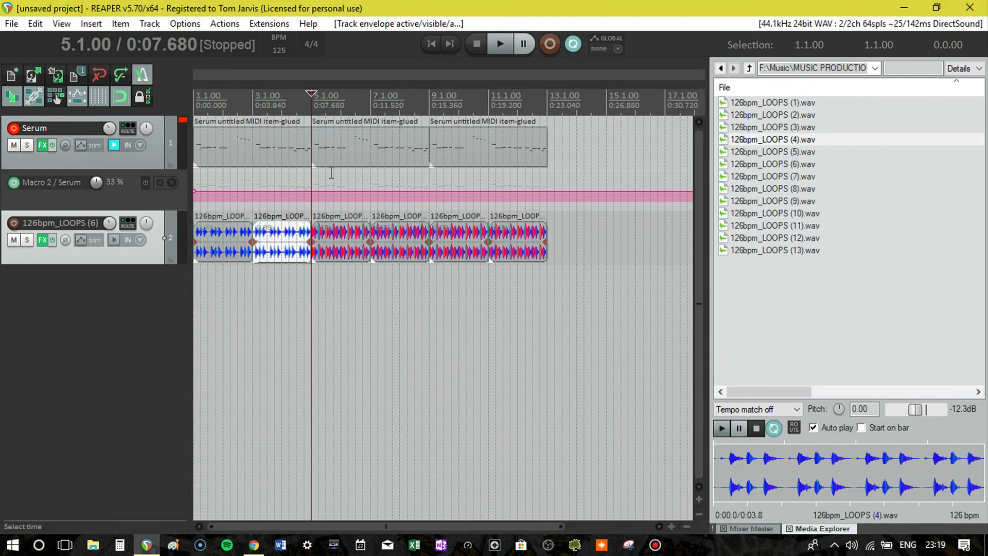
- Automate Macro 2 to ramp from minimum at the project start to maximum at bar 5, with a point at bar 5 returning to 33%
right_click(311, 190)
click(382, 217)
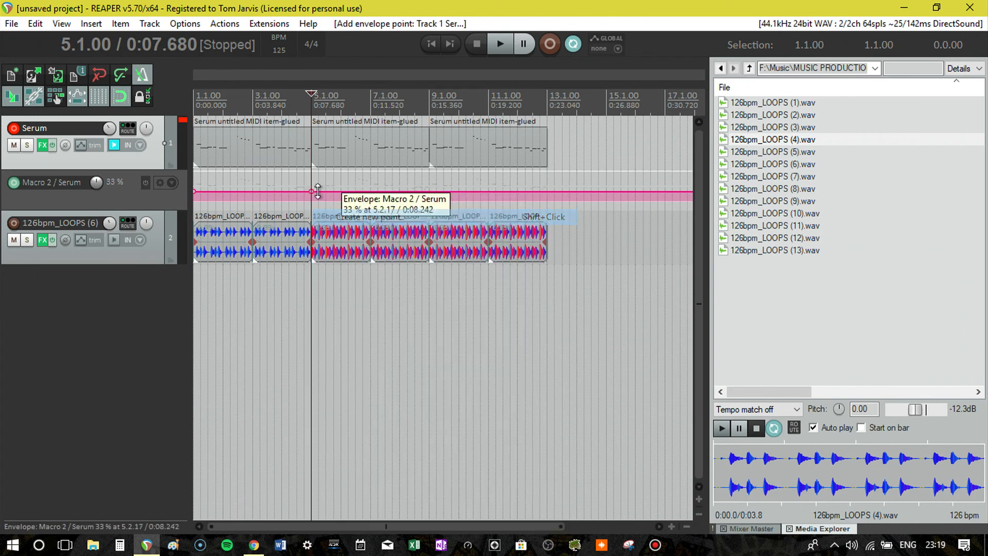
right_click(299, 190)
click(334, 217)
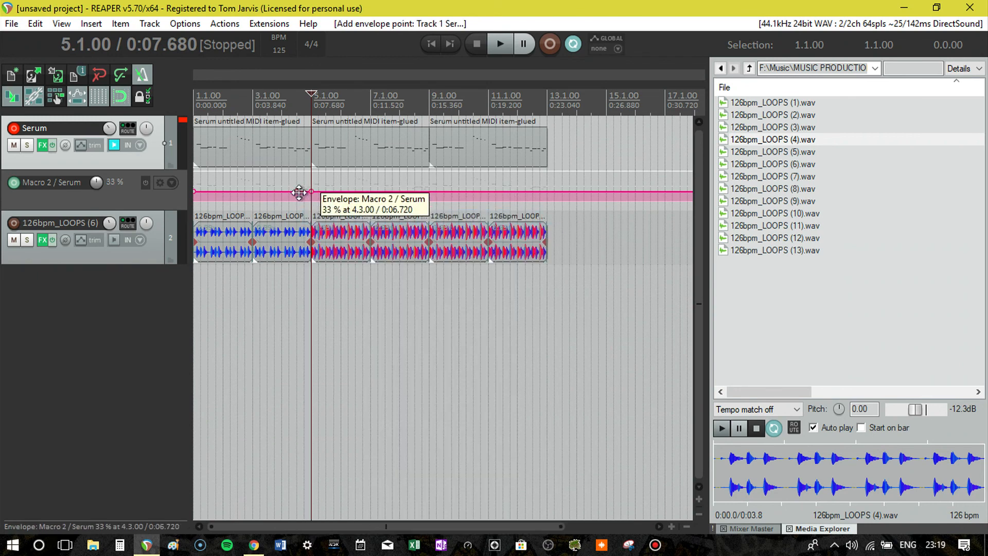
drag(301, 191, 313, 91)
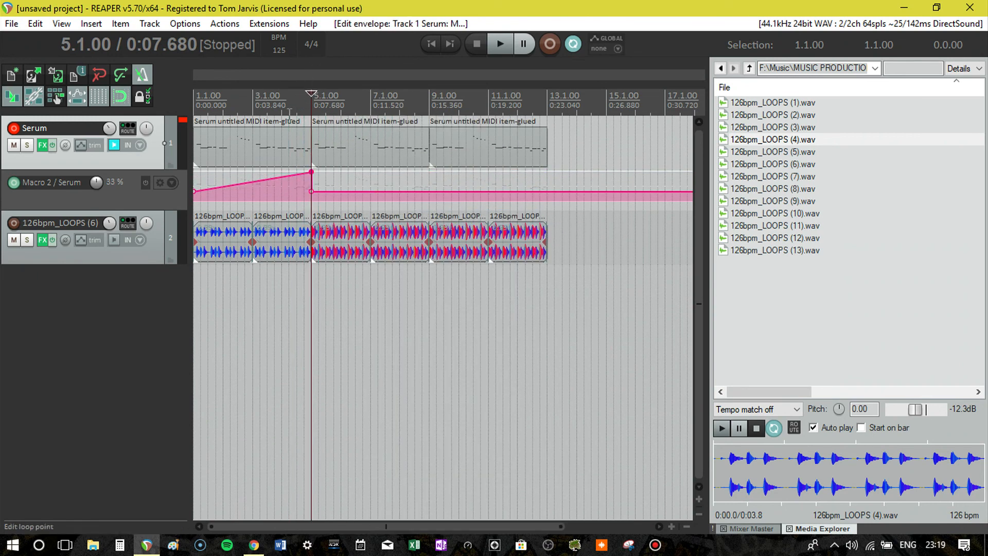
drag(194, 192, 138, 199)
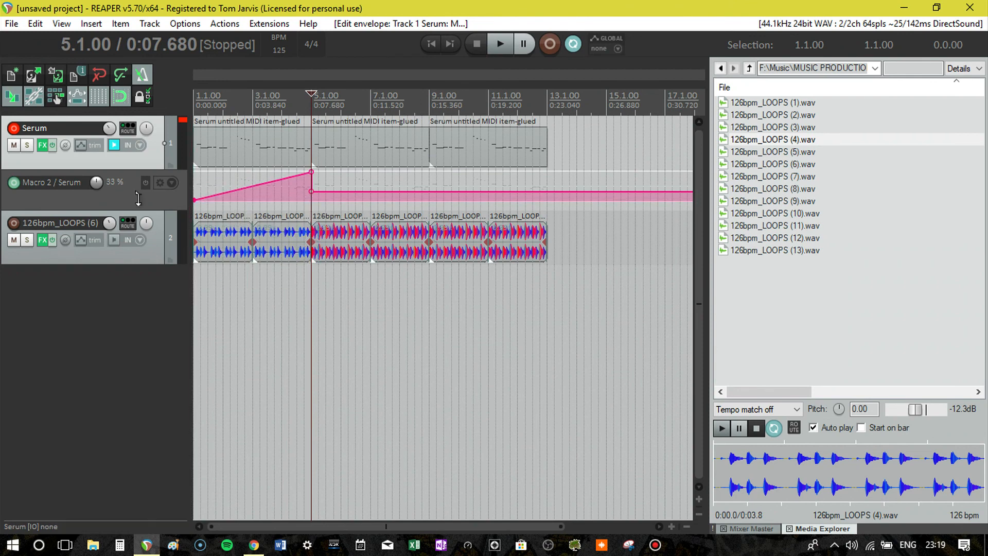
right_click(176, 143)
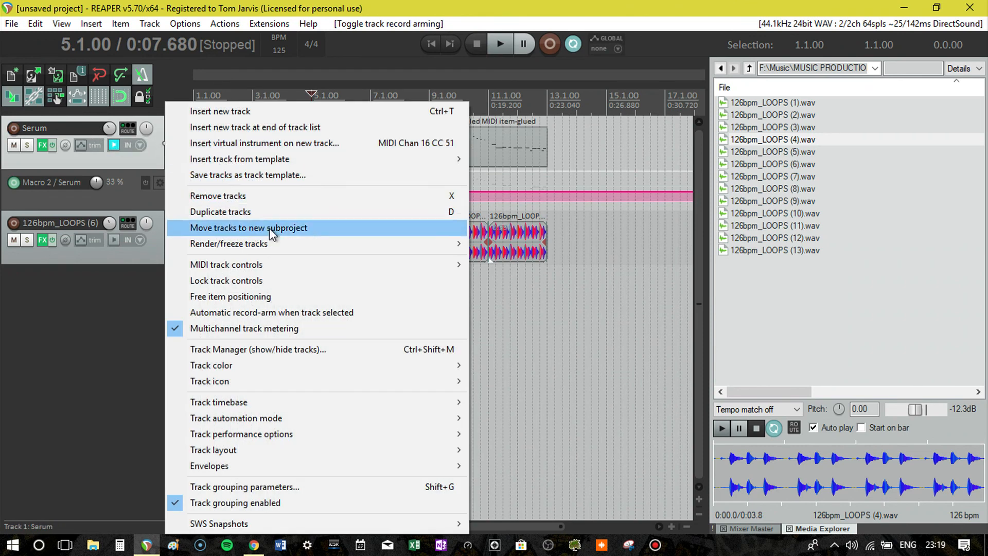
mouse_move(267, 242)
click(125, 150)
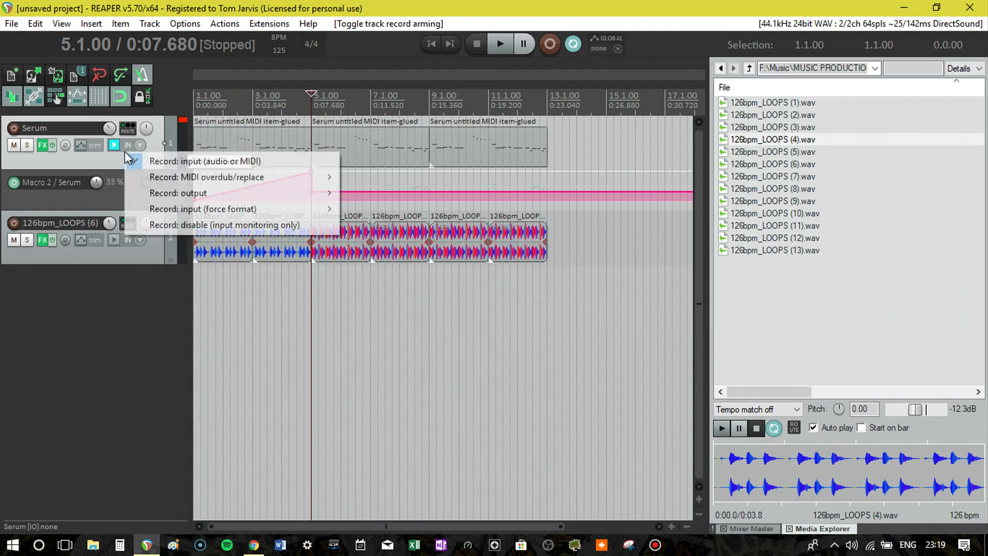
click(97, 162)
- Add the LoudMax limiter after Serum in the Serum track's FX chain, keeping its default settings, and close the plug-in windows
click(40, 145)
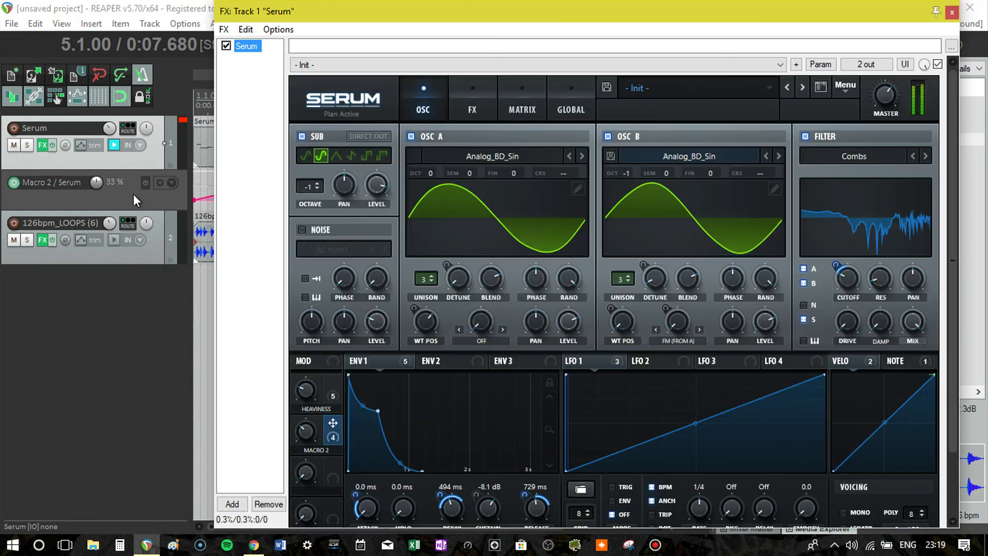
double_click(244, 229)
text(lo)
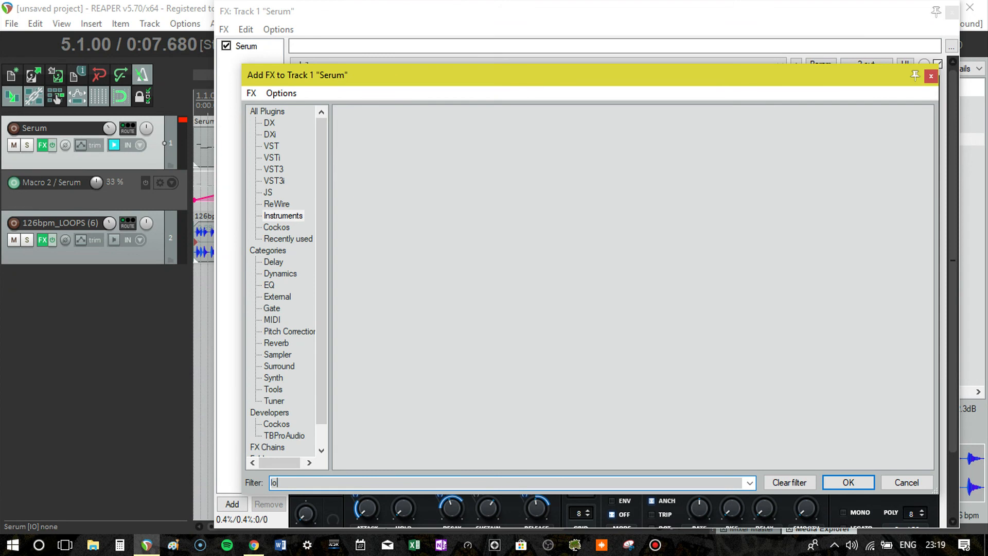
text(ludmax)
click(275, 111)
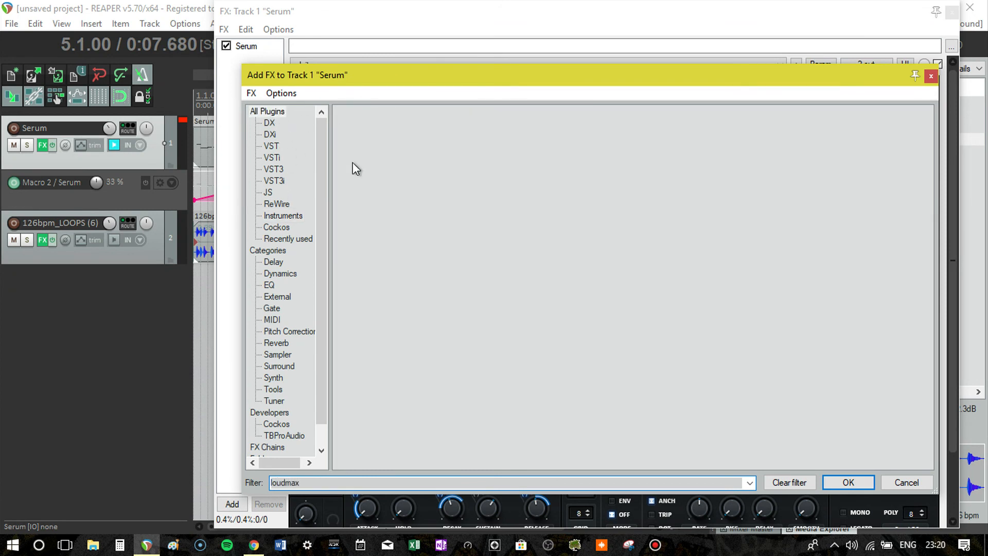
double_click(400, 110)
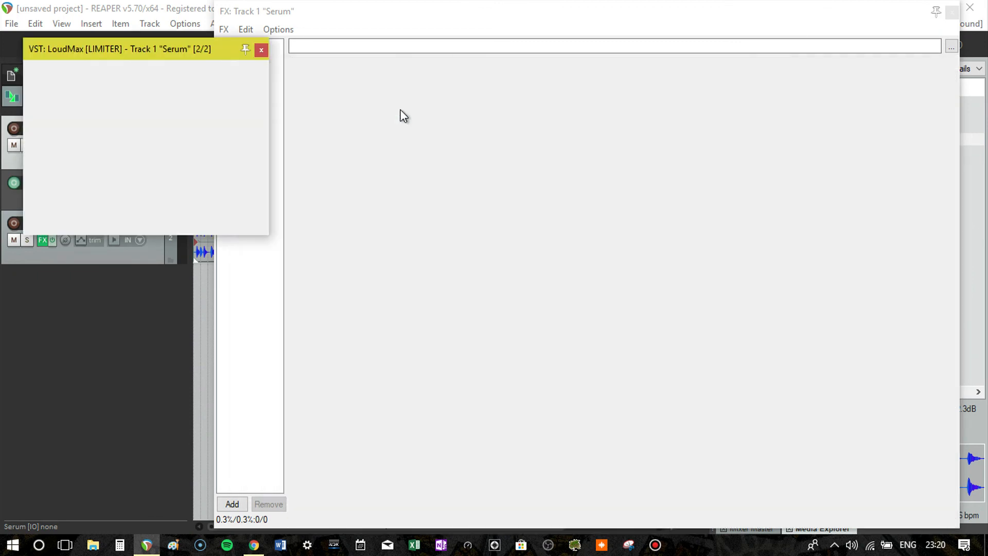
click(260, 50)
click(969, 7)
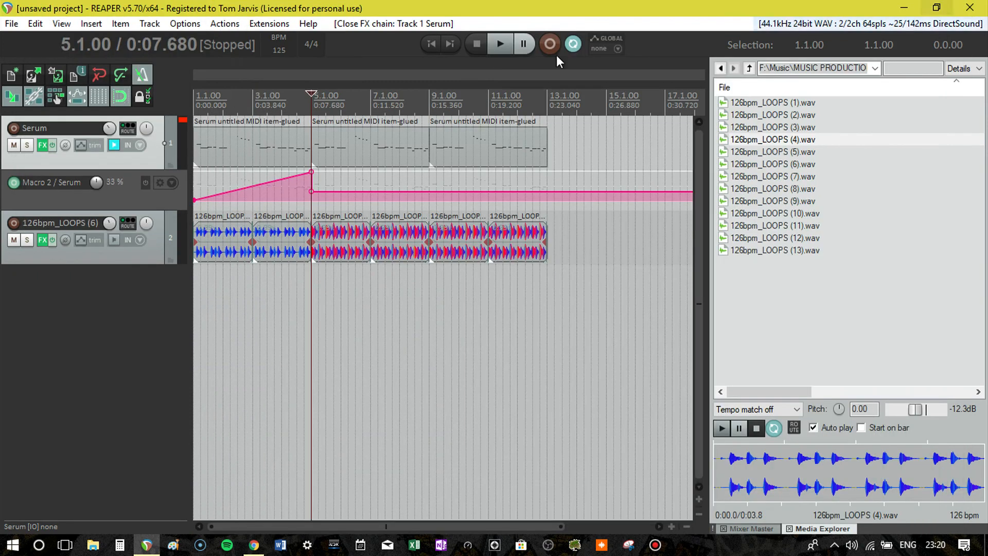
- Freeze the Serum track to stereo, rendering it pre-fader
right_click(169, 144)
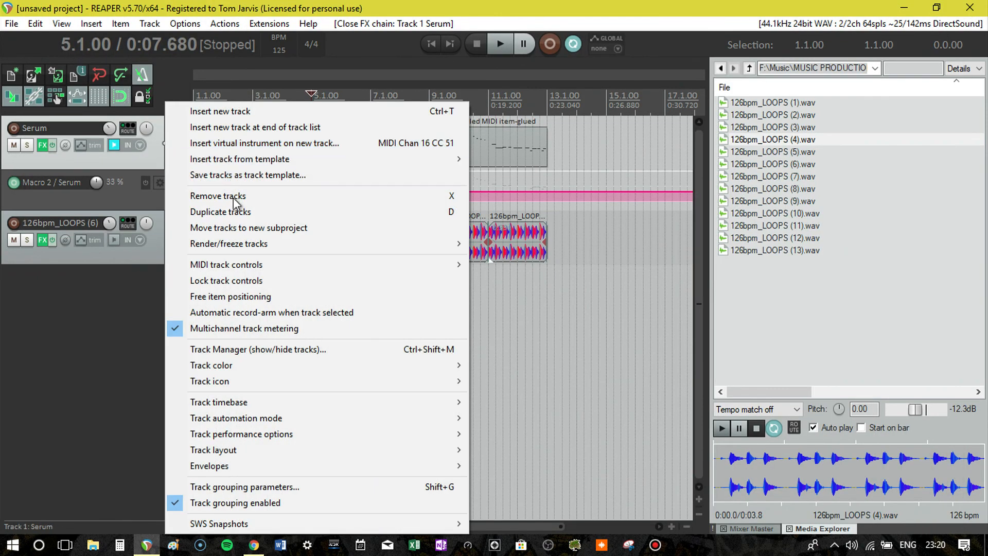
mouse_move(308, 243)
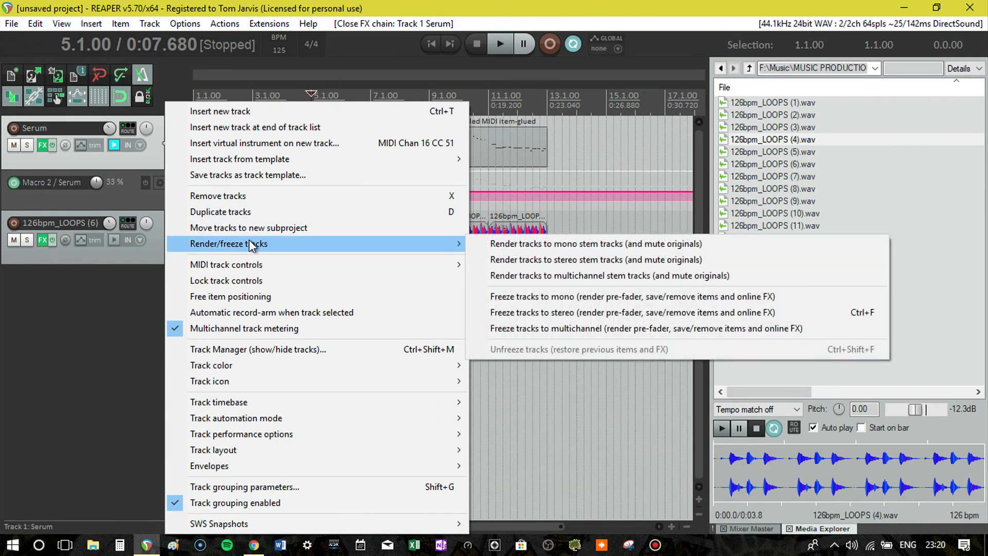
click(572, 310)
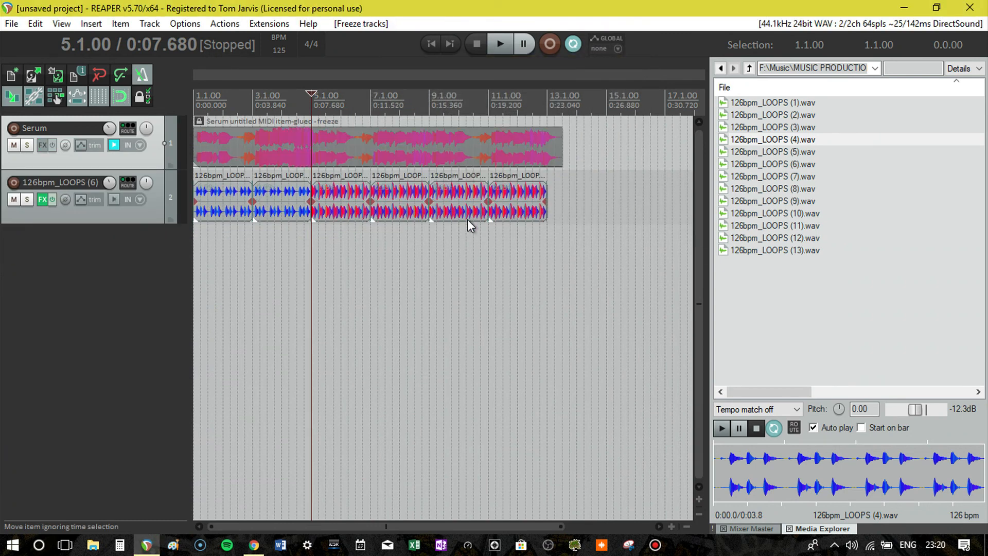
- Play the arrangement from the start while slightly adjusting the frozen Serum track's volume against the drums
key(Home)
key(space)
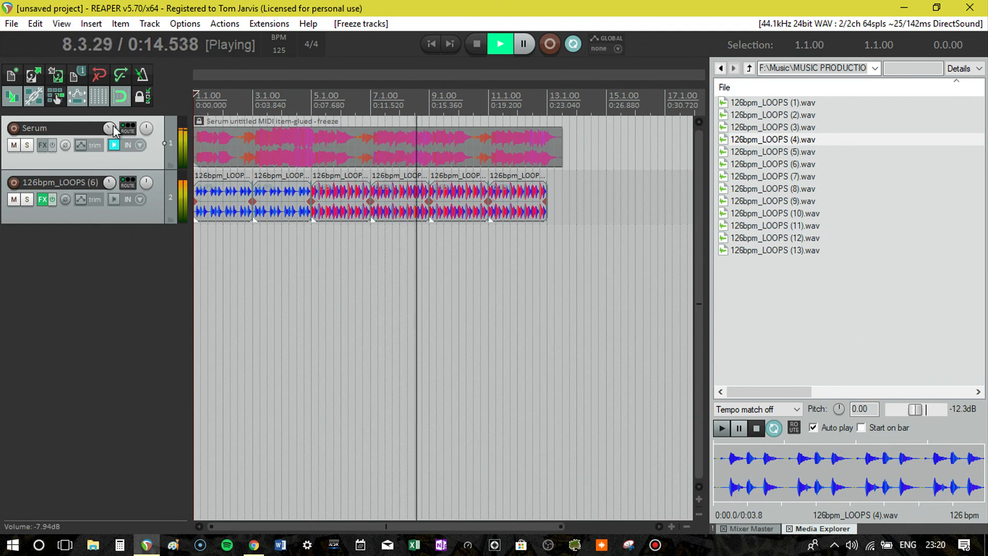
mouse_move(114, 130)
drag(112, 126, 112, 133)
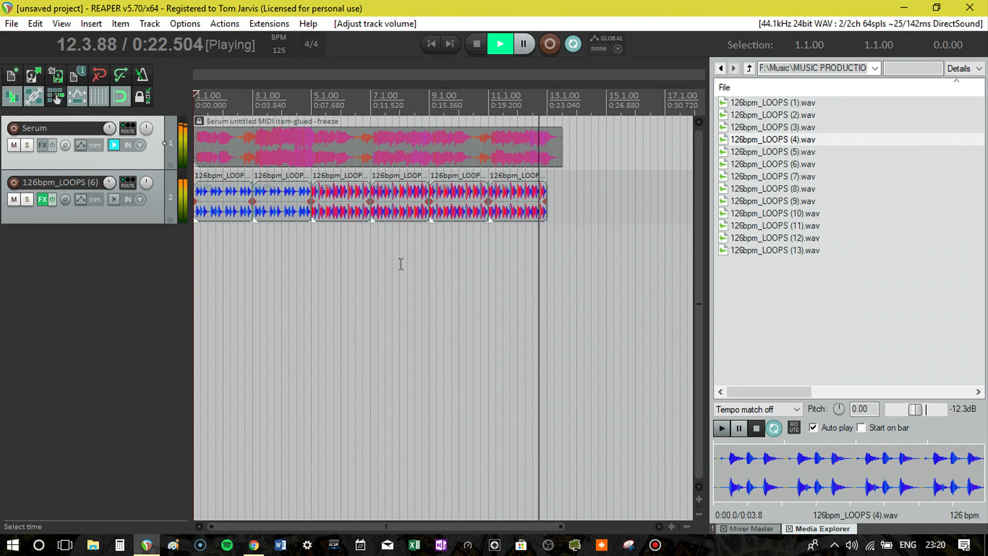
key(space)
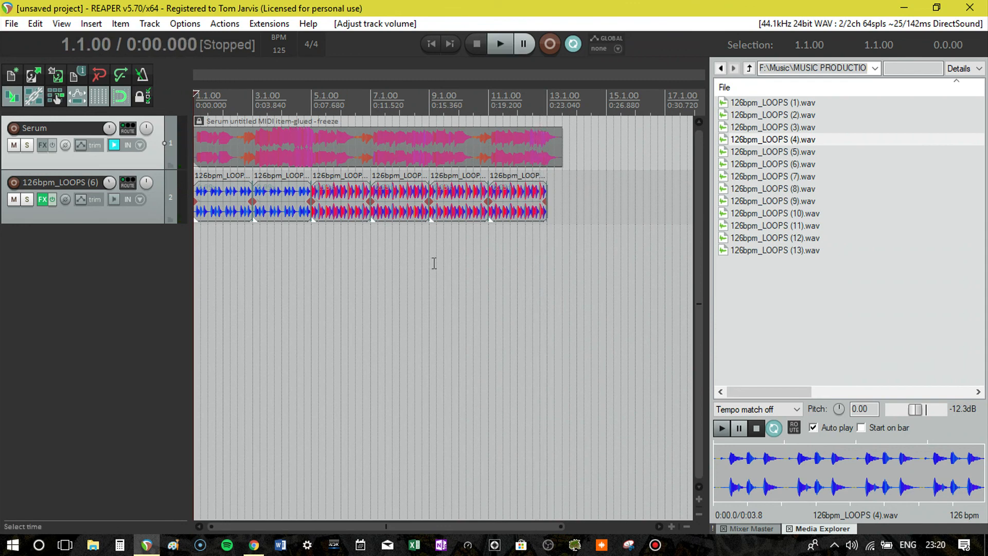